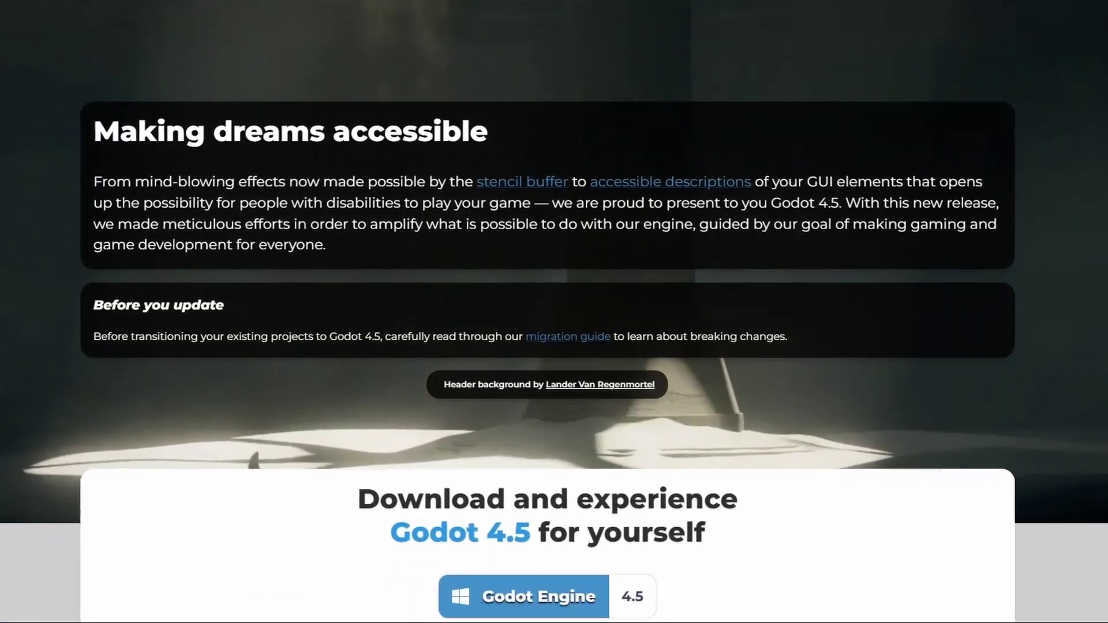
pyautogui.scroll(-10, 554, 312)
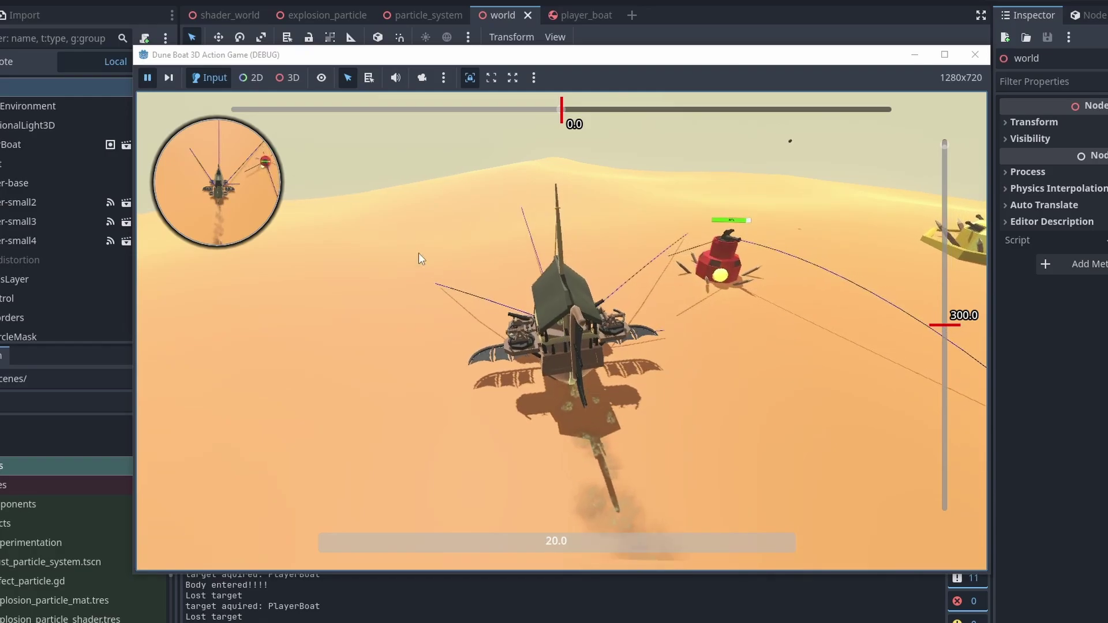
# Advance the paused boat game two frames, then select the cabin mesh and adjust its Position Y.
pyautogui.click(171, 81)
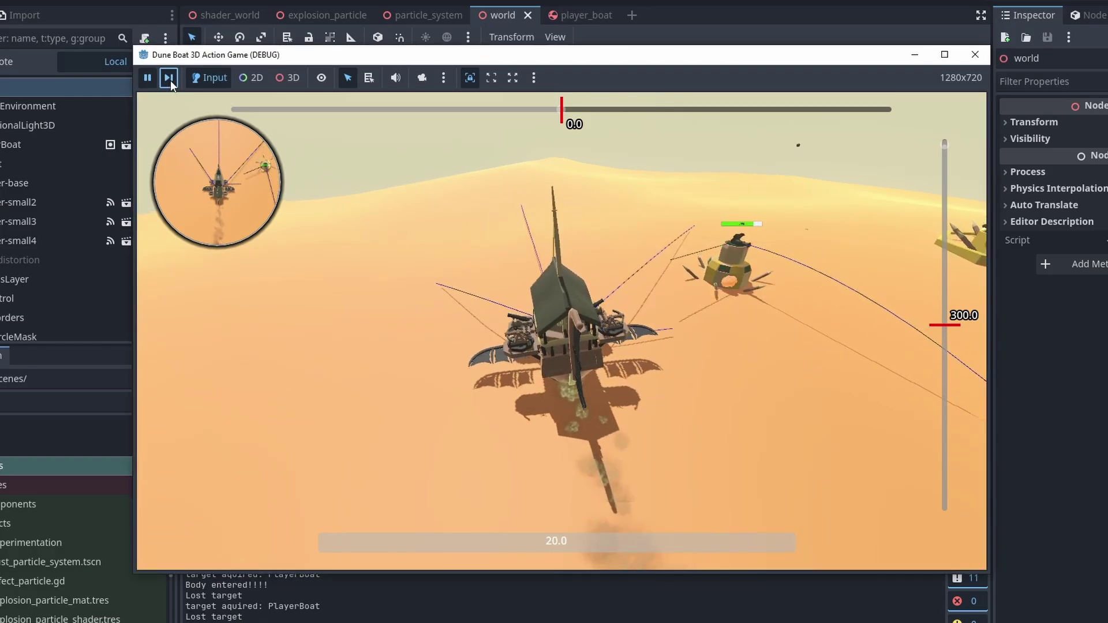
pyautogui.click(171, 81)
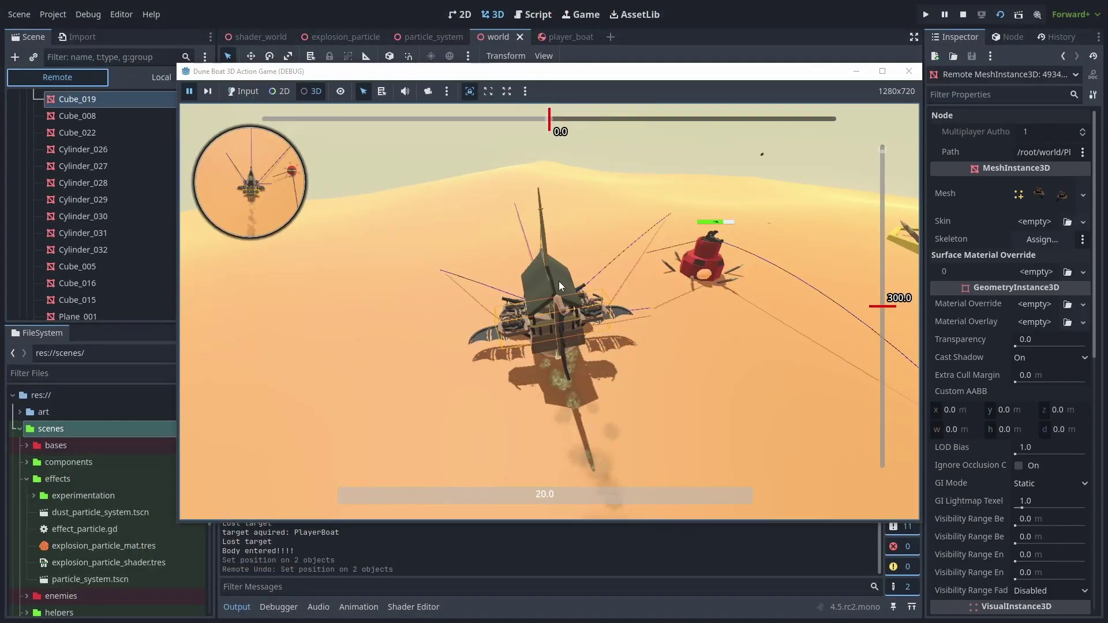
pyautogui.keyDown('shift'); pyautogui.click(558, 280); pyautogui.keyUp('shift')
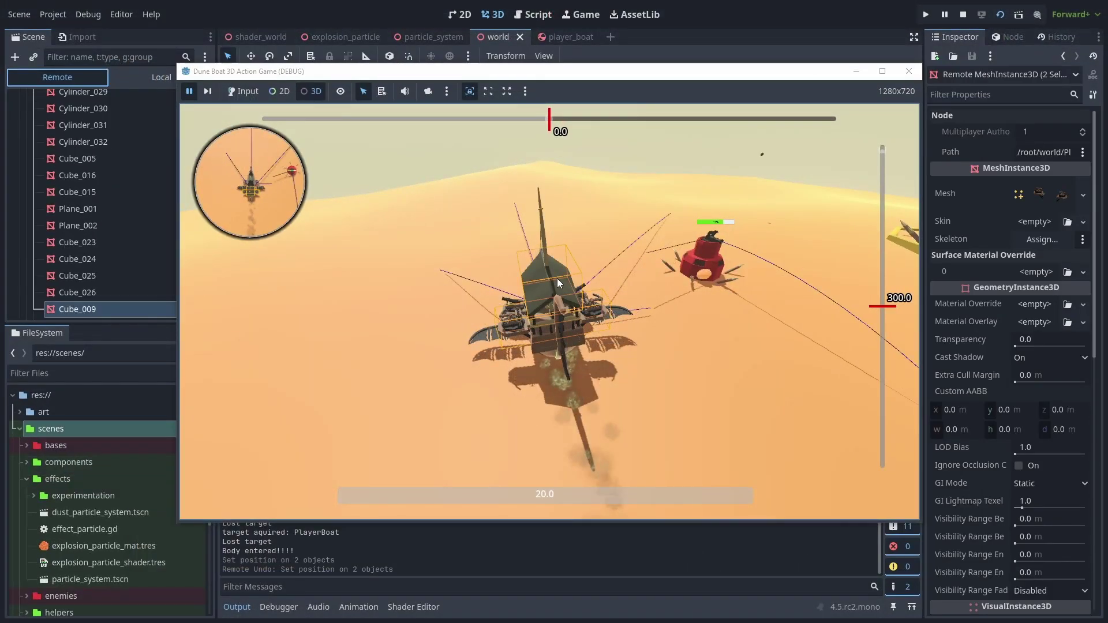
pyautogui.scroll(-5, 1027, 346)
pyautogui.scroll(-5, 1028, 346)
pyautogui.moveTo(1017, 364)
pyautogui.mouseDown()
pyautogui.moveTo(1039, 364)
pyautogui.moveTo(1012, 368)
pyautogui.mouseUp()
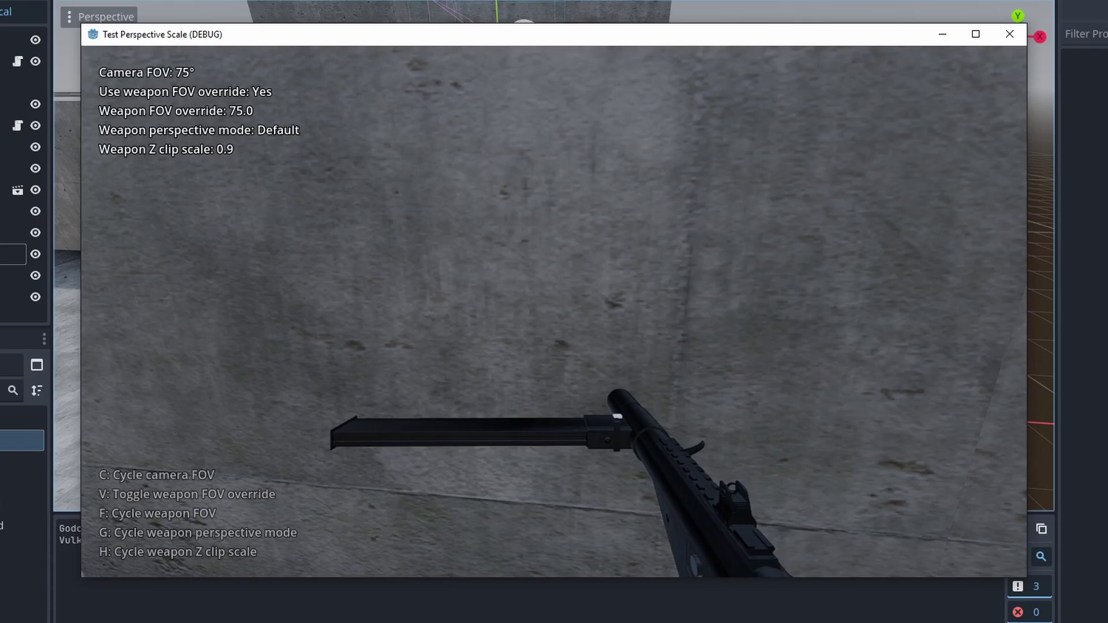
# Cycle the weapon perspective mode to Use Clip Scale and the weapon FOV override to 90.
pyautogui.press('g')
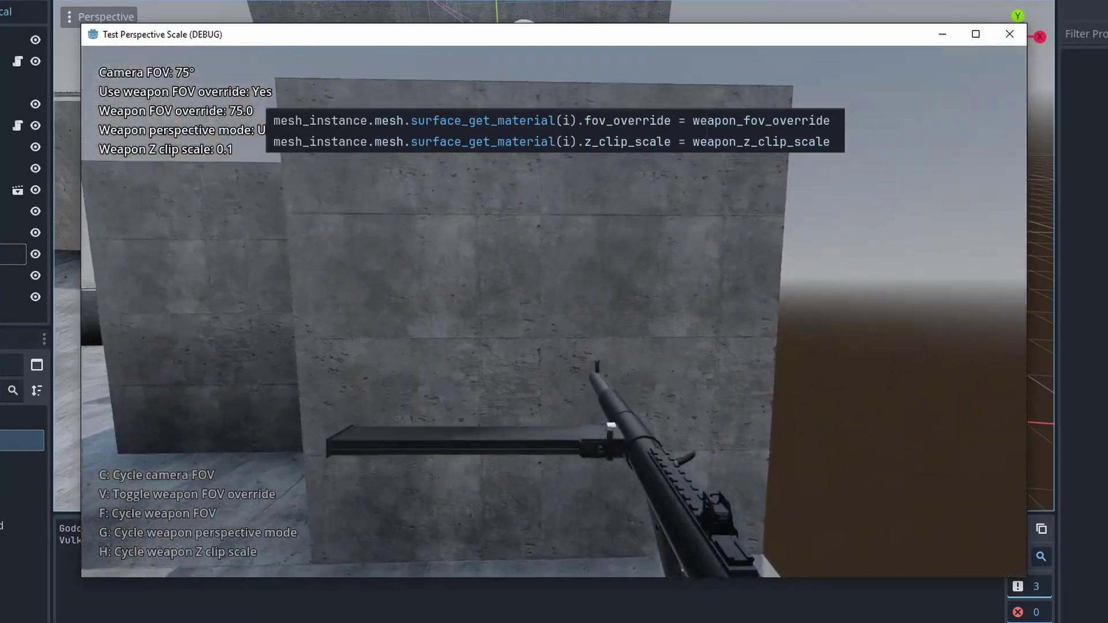
pyautogui.press('f')
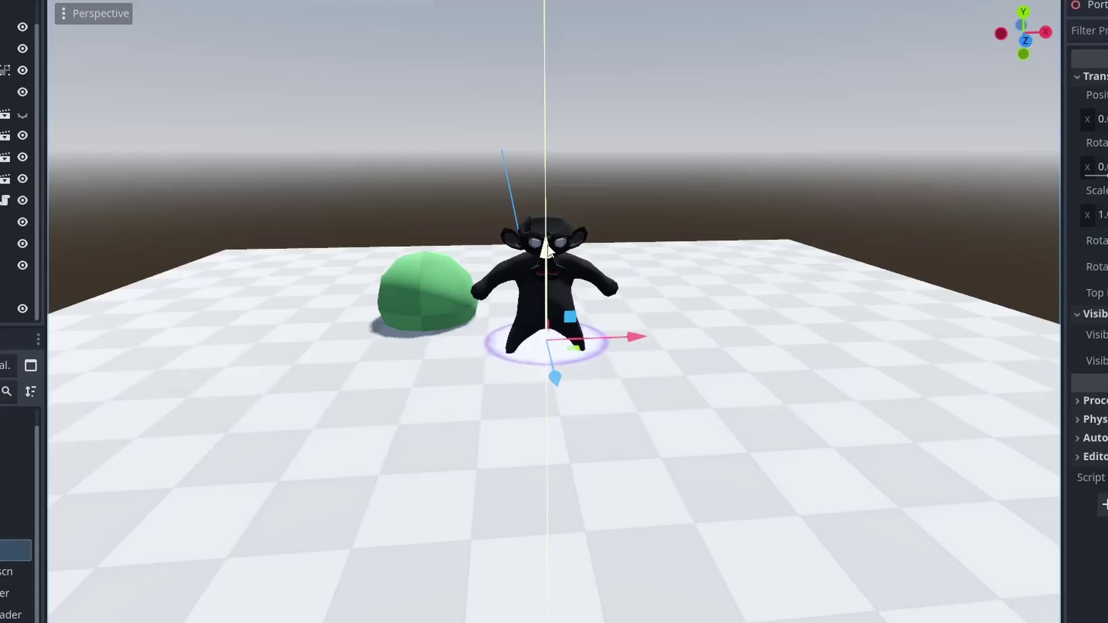
# Lower the character into the floor and toggle the StencilVisualizer preview on and off.
pyautogui.moveTo(547, 249); pyautogui.dragTo(554, 208)
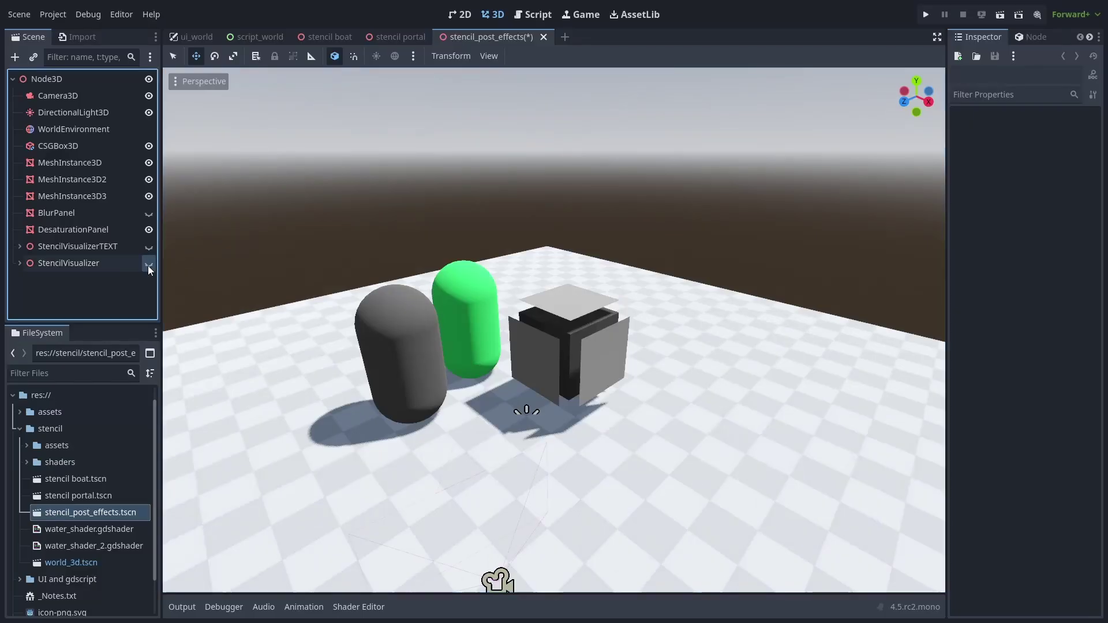
pyautogui.click(148, 263)
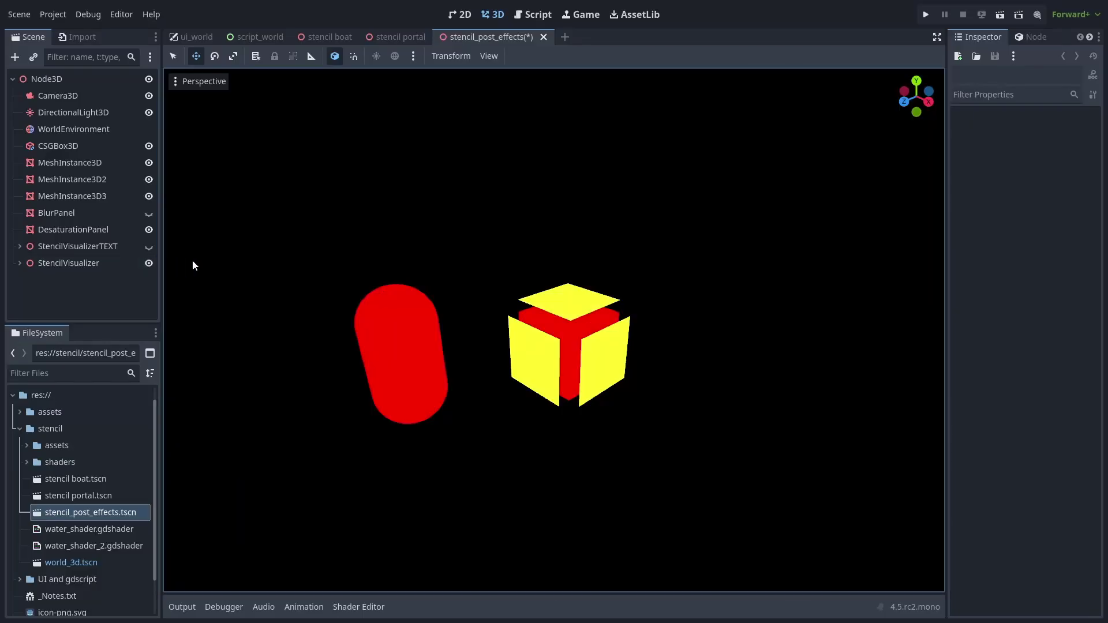
pyautogui.click(148, 264)
pyautogui.moveTo(567, 245)
pyautogui.mouseDown(button='middle')
pyautogui.moveTo(722, 242)
pyautogui.moveTo(548, 248)
pyautogui.mouseUp(button='middle')
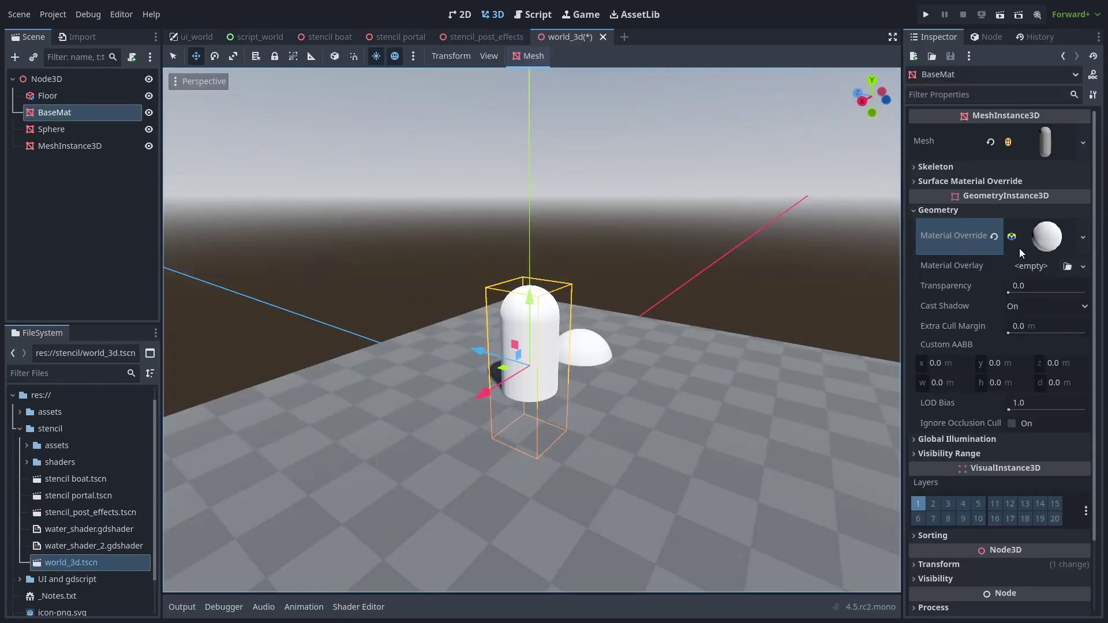
# Set the capsule's material override stencil mode to Outline and thicken the outline.
pyautogui.click(1027, 254)
pyautogui.scroll(-5, 1035, 323)
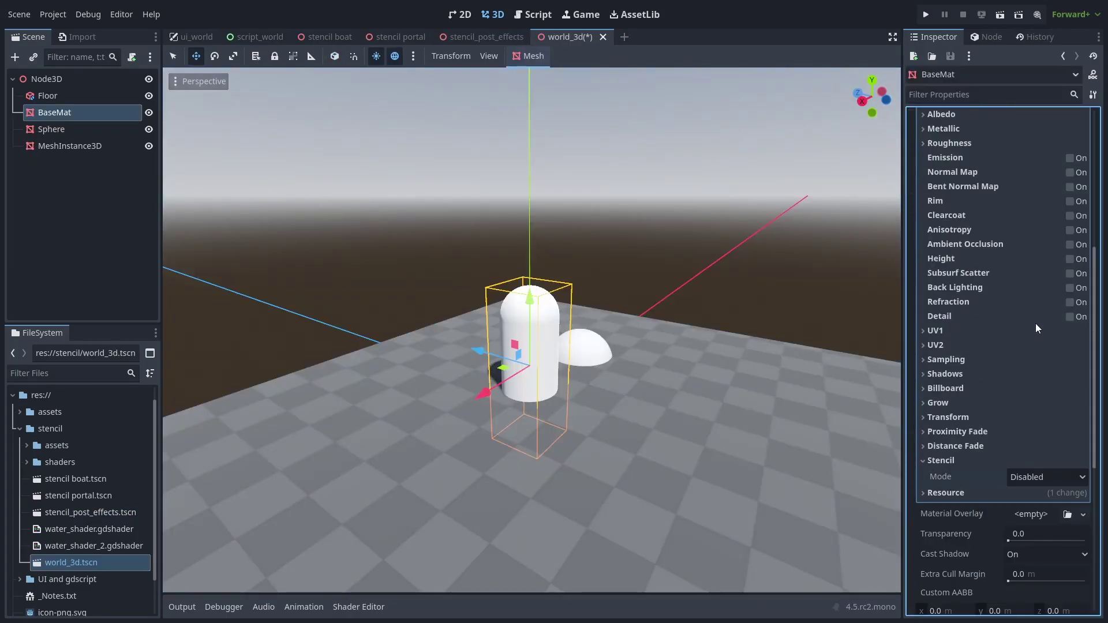
pyautogui.scroll(-3, 1036, 358)
pyautogui.click(1037, 406)
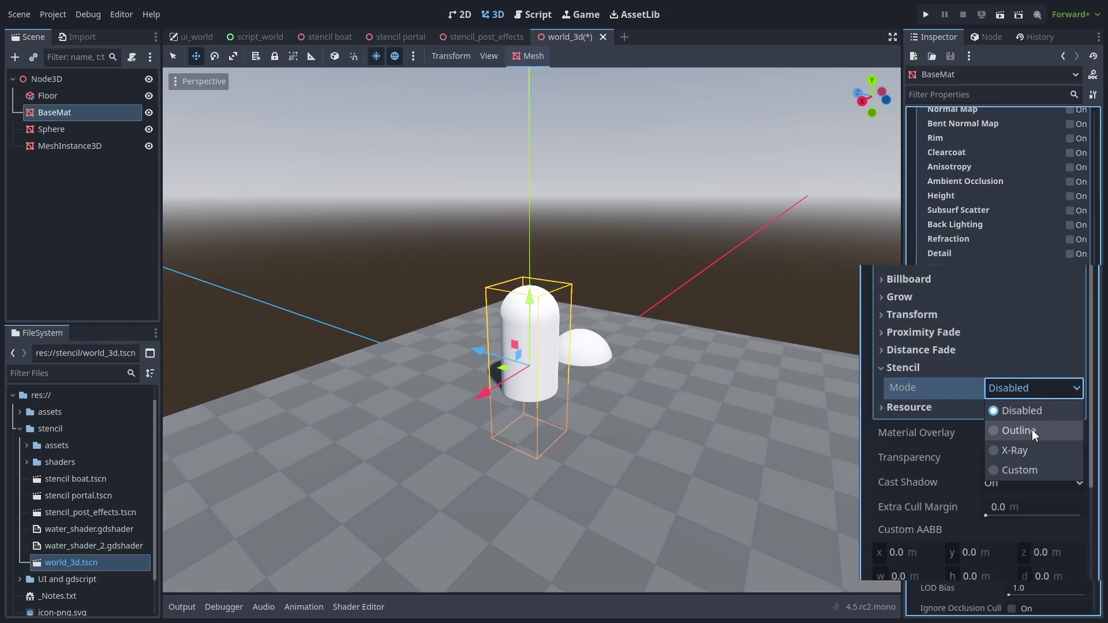
pyautogui.click(1032, 430)
pyautogui.moveTo(1000, 480); pyautogui.dragTo(1033, 480)
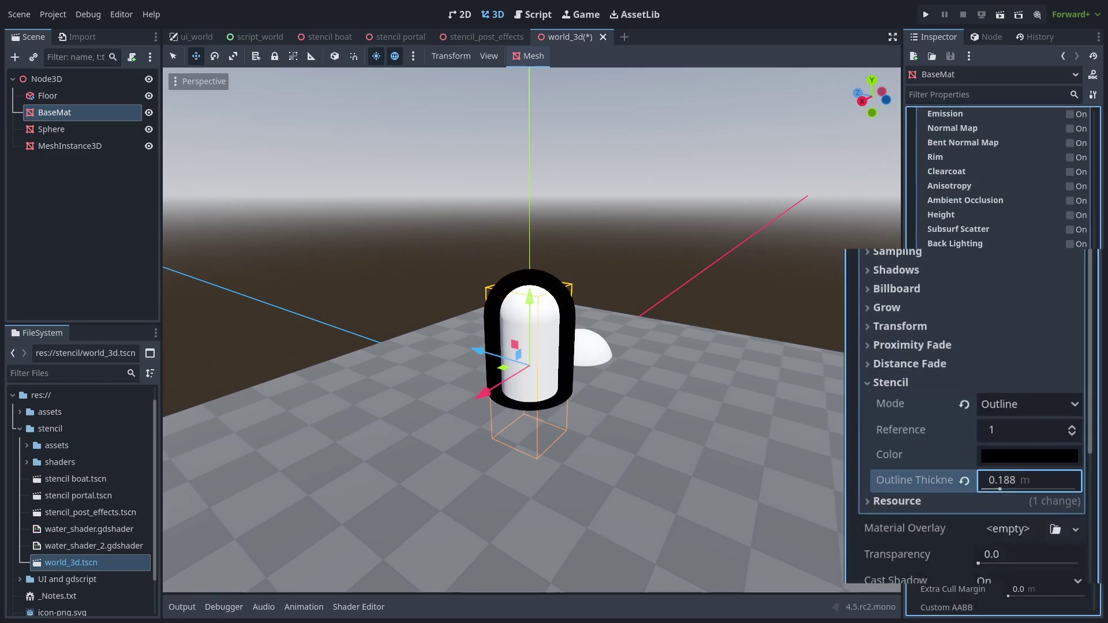
pyautogui.write('0.098')
pyautogui.moveTo(721, 416)
pyautogui.mouseDown(button='middle')
pyautogui.moveTo(608, 397)
pyautogui.moveTo(703, 422)
pyautogui.moveTo(613, 383)
pyautogui.moveTo(652, 390)
pyautogui.mouseUp(button='middle')
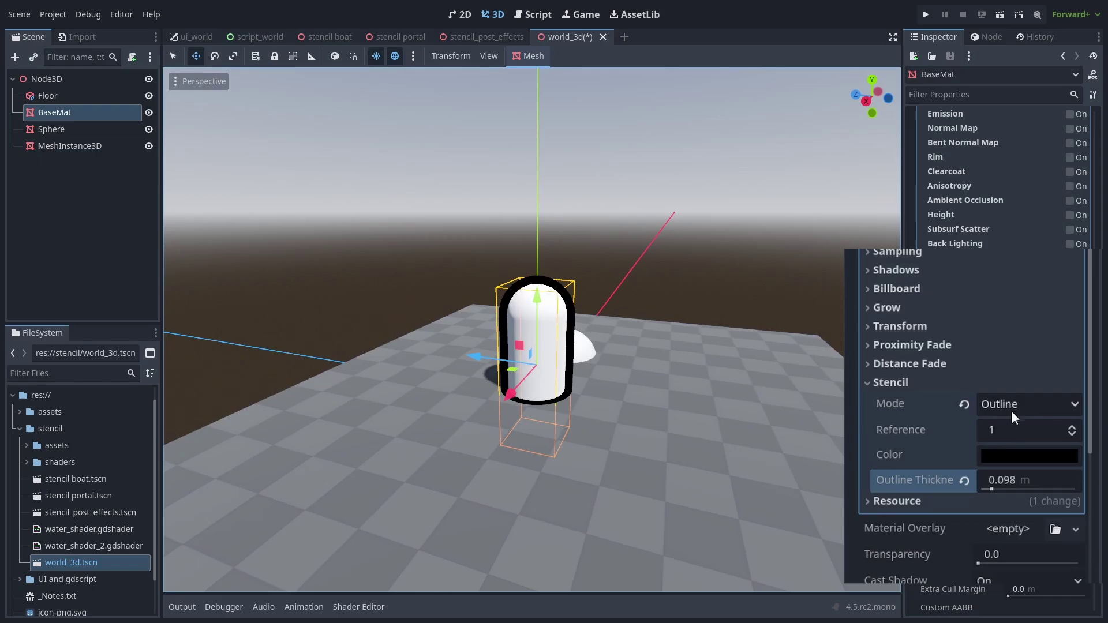
# Switch the stencil mode to X-Ray and inspect the generated Next Pass material.
pyautogui.click(1017, 407)
pyautogui.click(1031, 469)
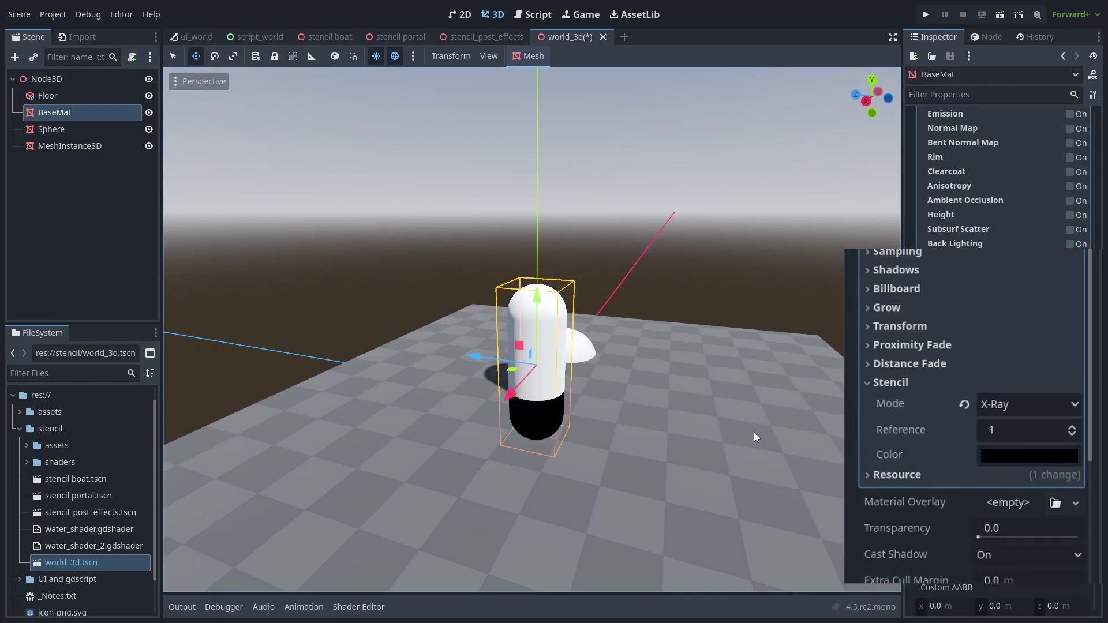
pyautogui.moveTo(753, 432)
pyautogui.mouseDown(button='middle')
pyautogui.moveTo(680, 404)
pyautogui.moveTo(698, 408)
pyautogui.mouseUp(button='middle')
pyautogui.scroll(5, 994, 387)
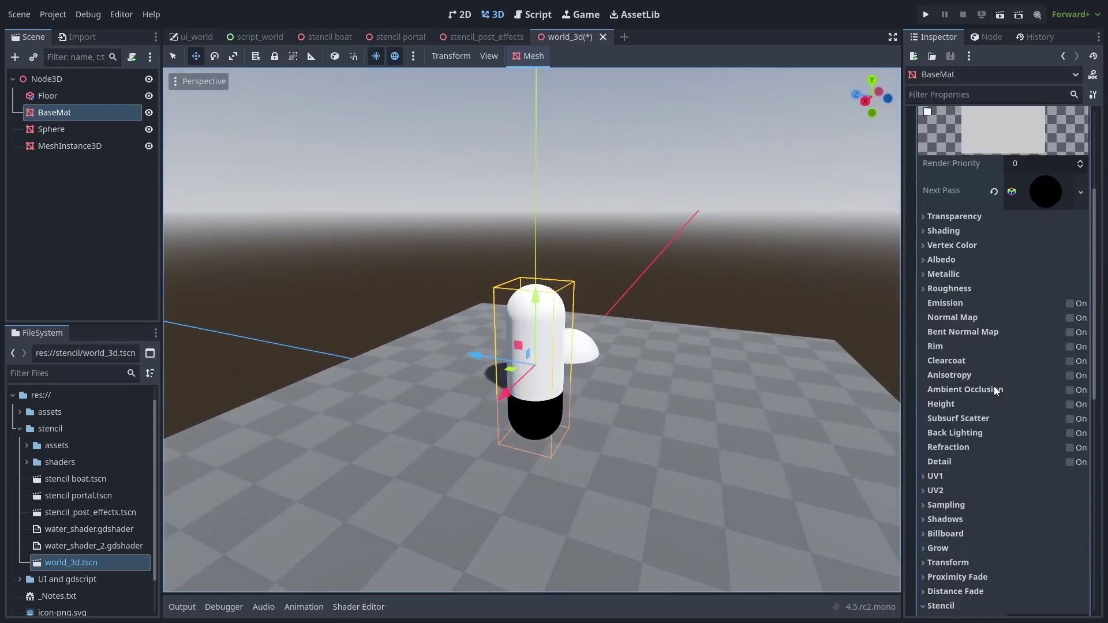
pyautogui.scroll(3, 994, 390)
pyautogui.click(1054, 324)
pyautogui.click(1053, 323)
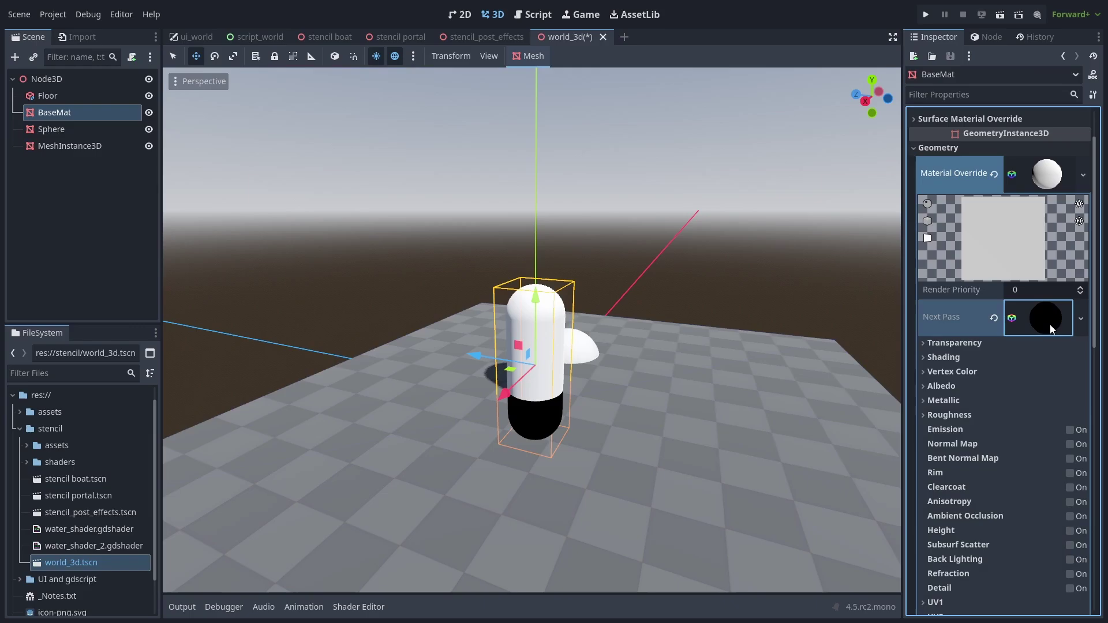
pyautogui.scroll(-4, 1046, 340)
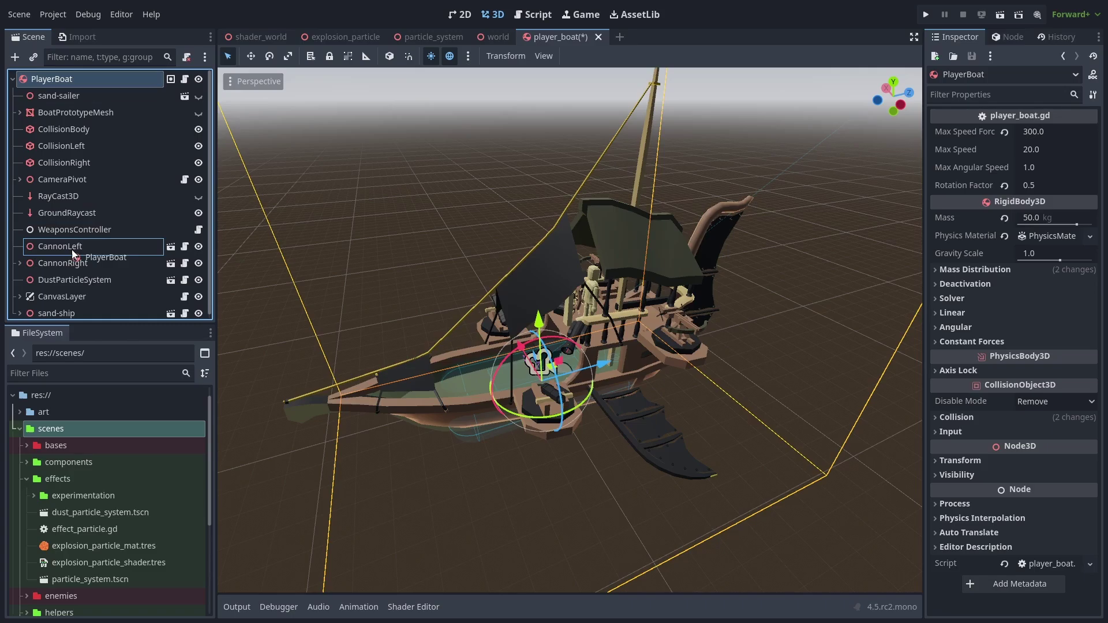
# Drag PlayerBoat into CannonLeft's Rigidbody Mount and Sword2 into suzane-fur's Weapon Mesh.
pyautogui.moveTo(71, 250); pyautogui.dragTo(679, 243)
pyautogui.moveTo(1005, 163); pyautogui.dragTo(1042, 152)
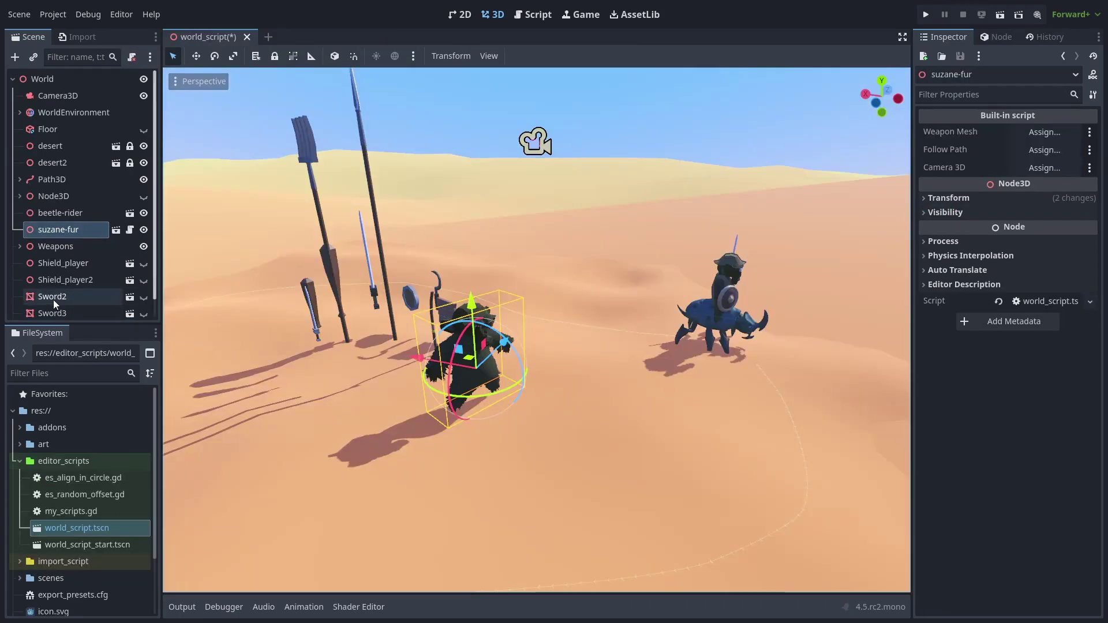
pyautogui.moveTo(55, 304); pyautogui.dragTo(508, 278)
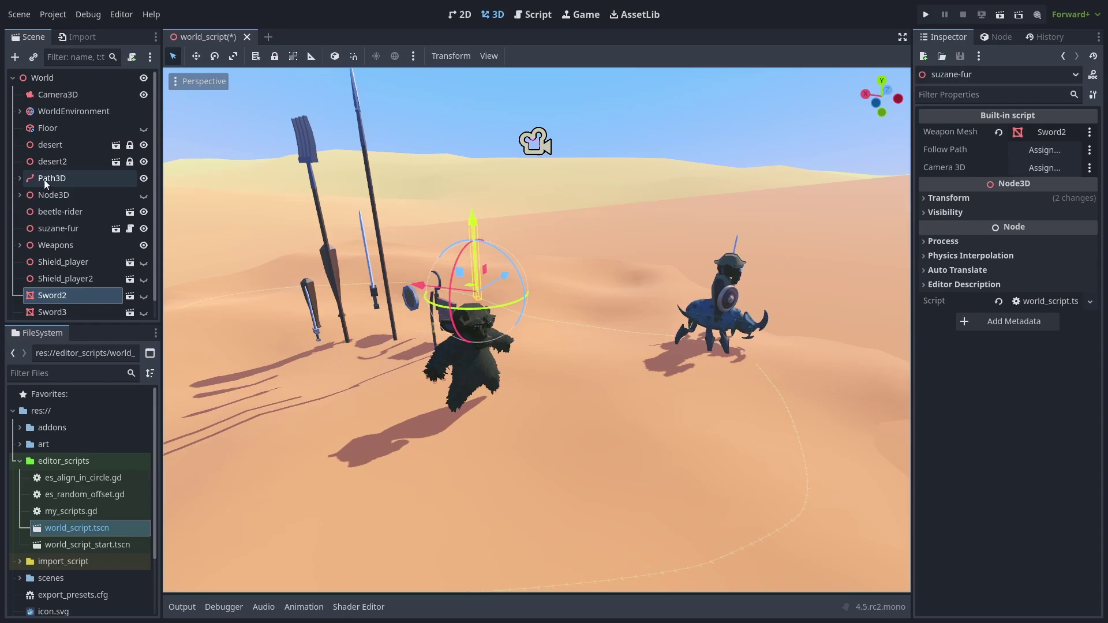
# Assign Path3D as Follow Path, then toggle the WorldEnvironment's fog and glow off and back on.
pyautogui.moveTo(52, 178); pyautogui.dragTo(635, 205)
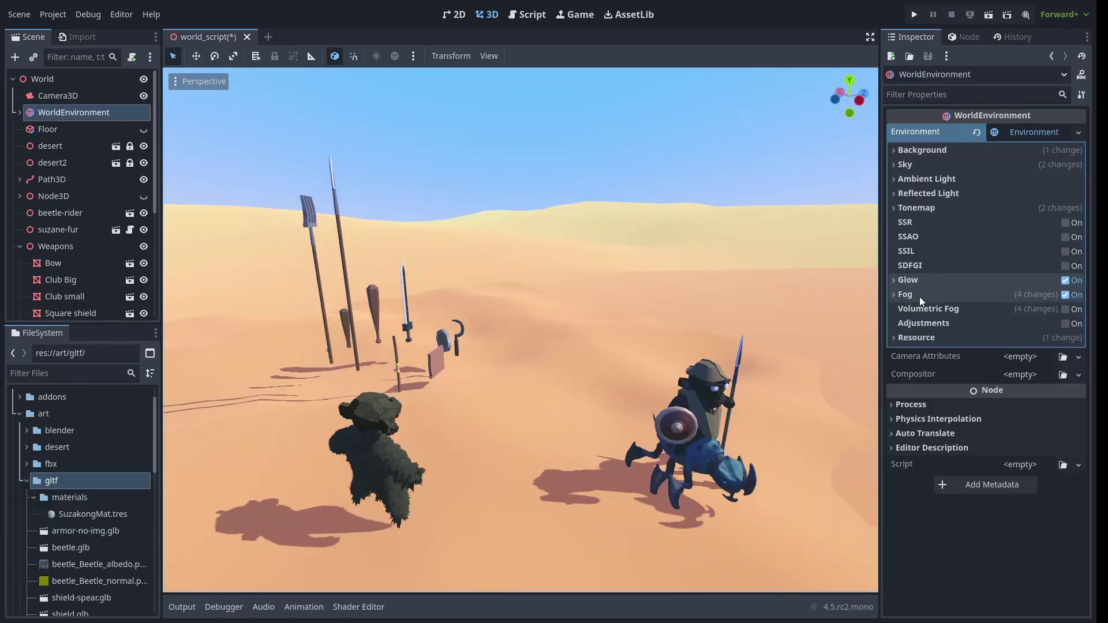
pyautogui.click(919, 297)
pyautogui.click(1065, 295)
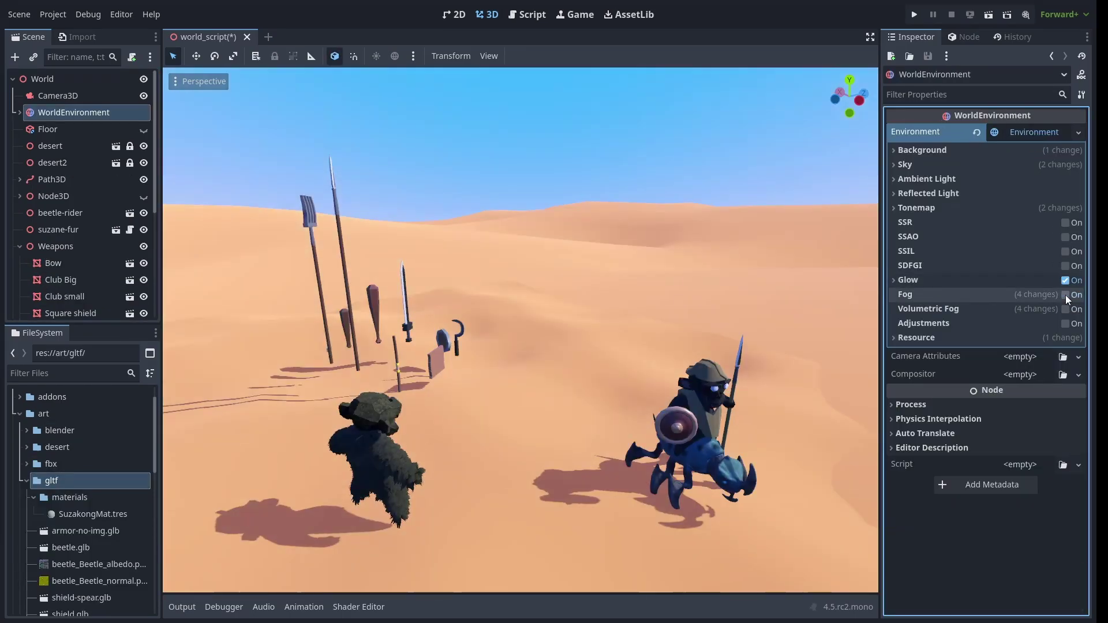
pyautogui.click(1066, 280)
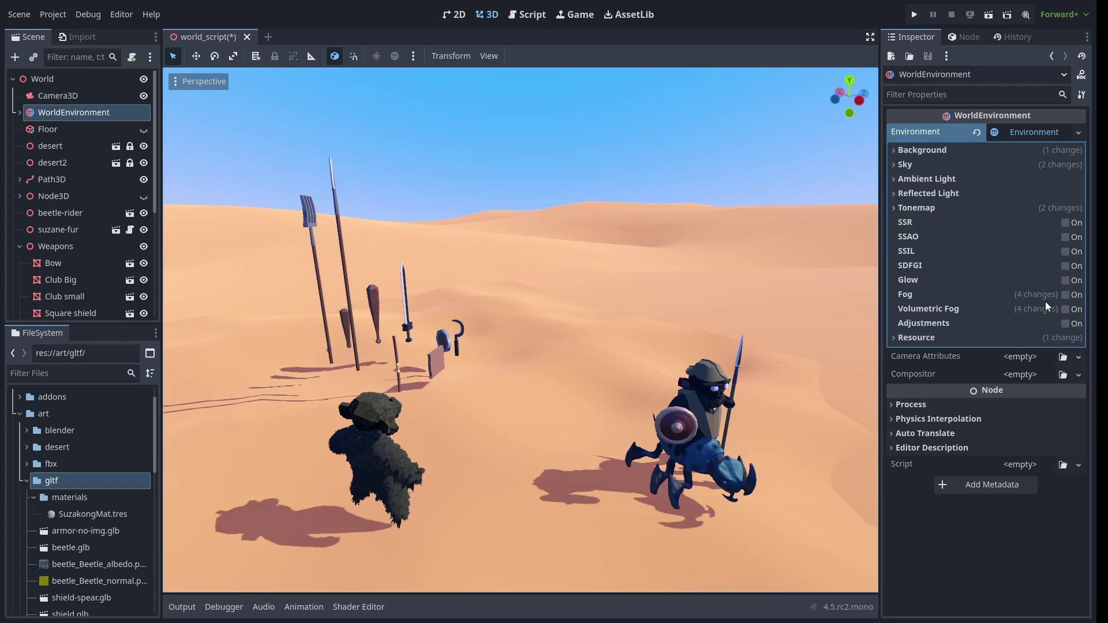
pyautogui.click(1065, 295)
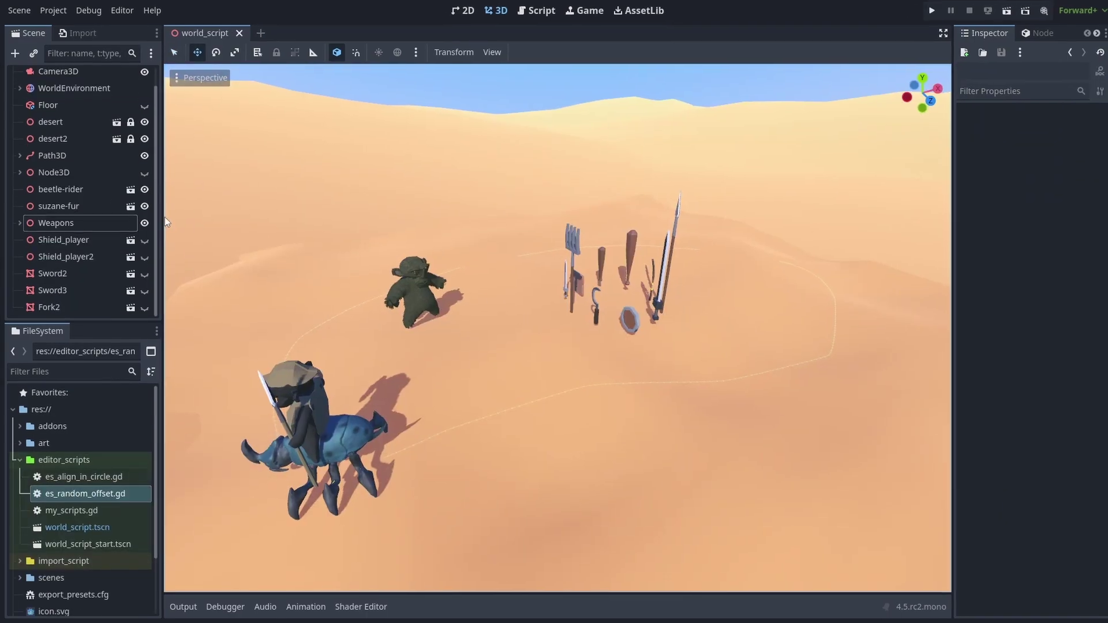
# Run the es_random_offset.gd editor script on the Weapons group to scatter them randomly.
pyautogui.click(70, 229)
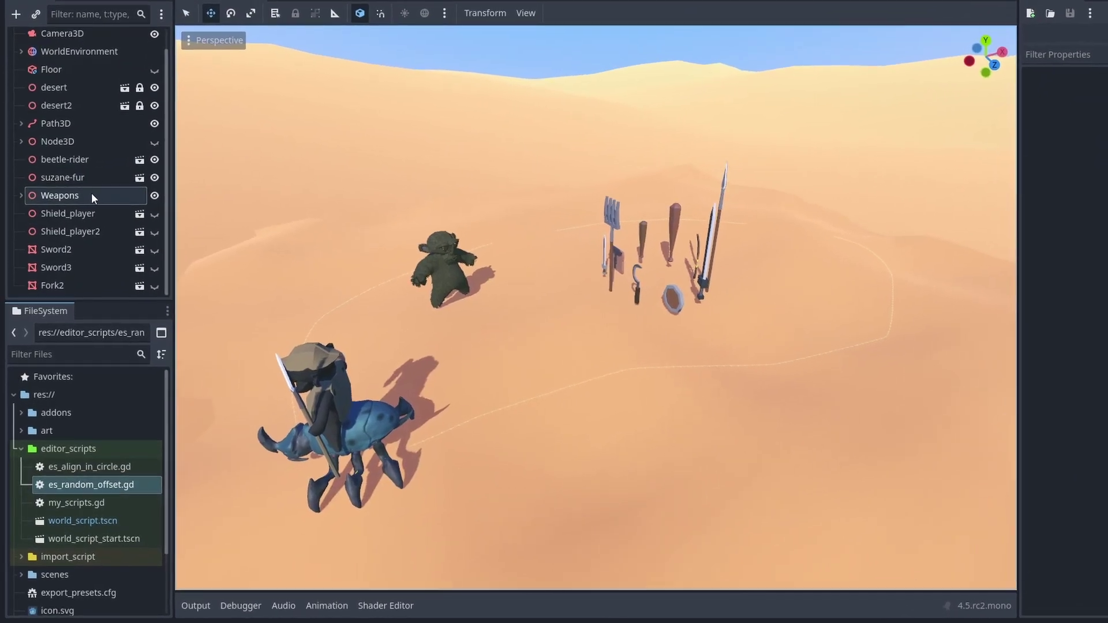
pyautogui.rightClick(108, 472)
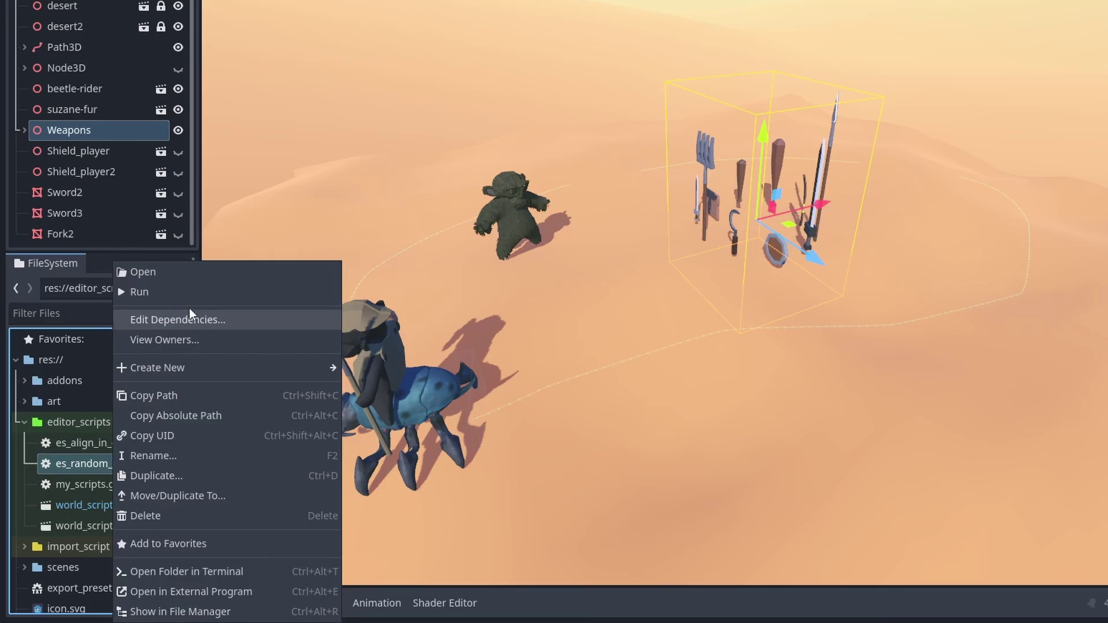
pyautogui.click(199, 298)
pyautogui.rightClick(133, 467)
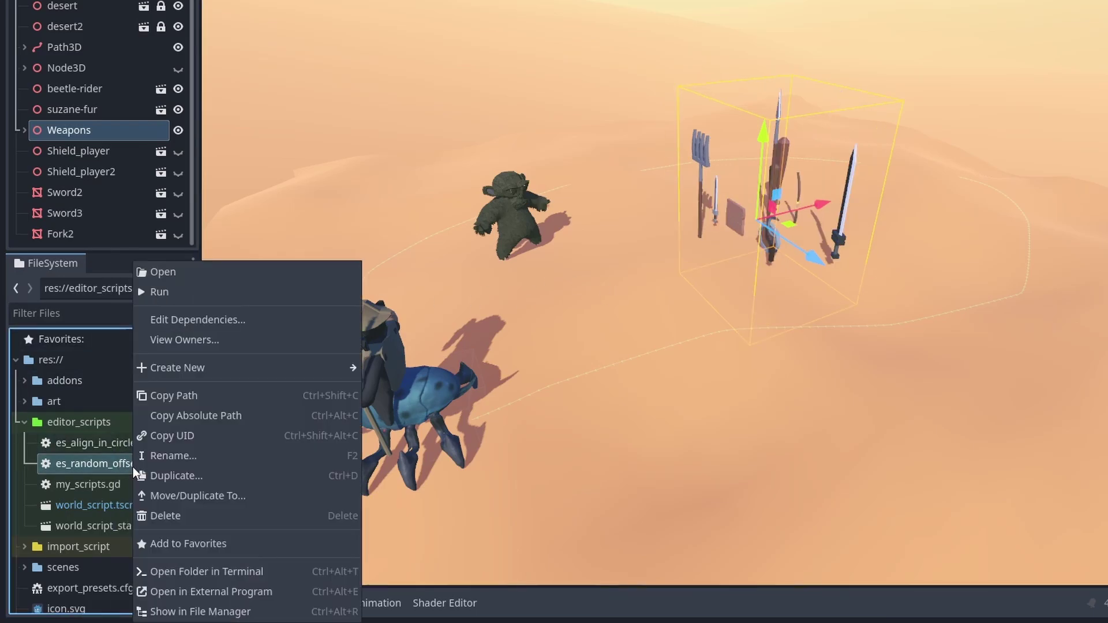
pyautogui.click(203, 294)
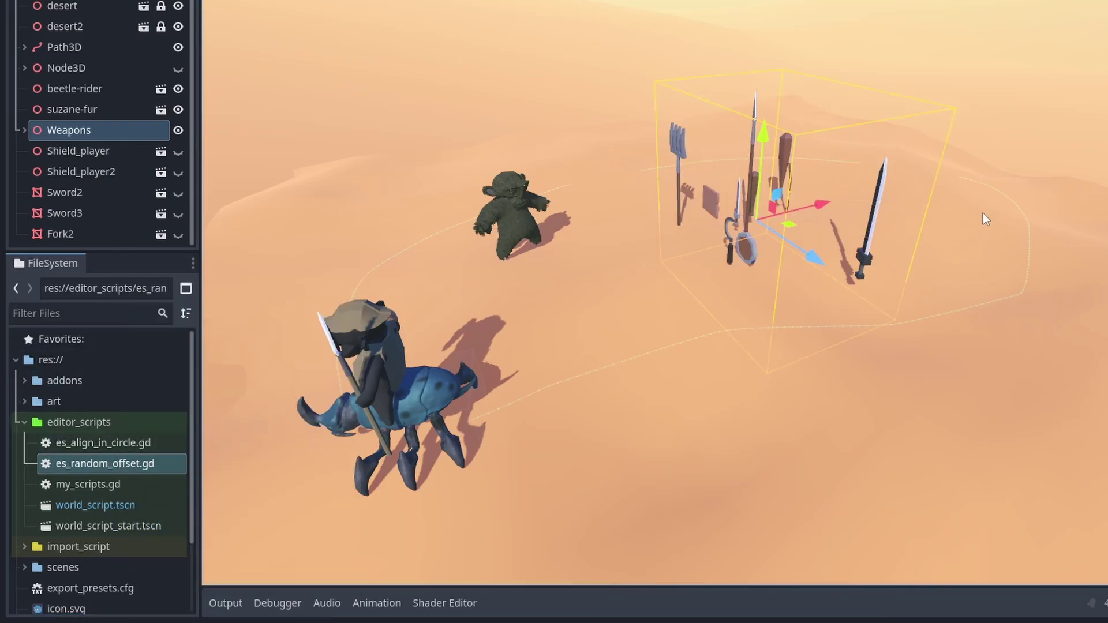
# Run Align Selection In Circle from the Command Palette to arrange the weapons in a circle.
pyautogui.hotkey('ctrl', 'shift', 'p')
pyautogui.write('align')
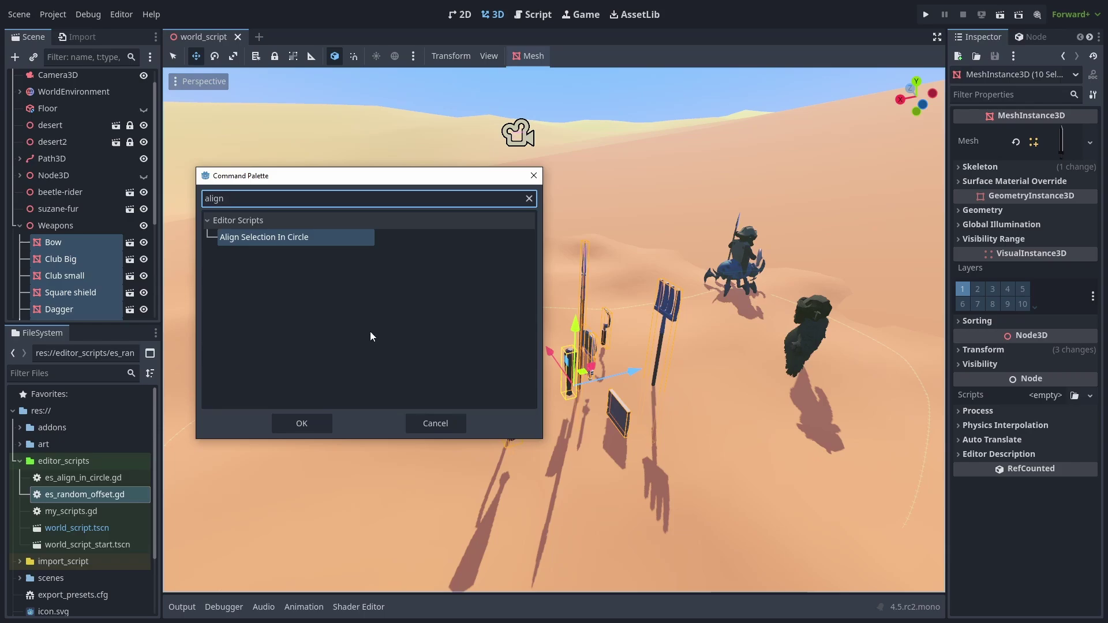
pyautogui.doubleClick(337, 238)
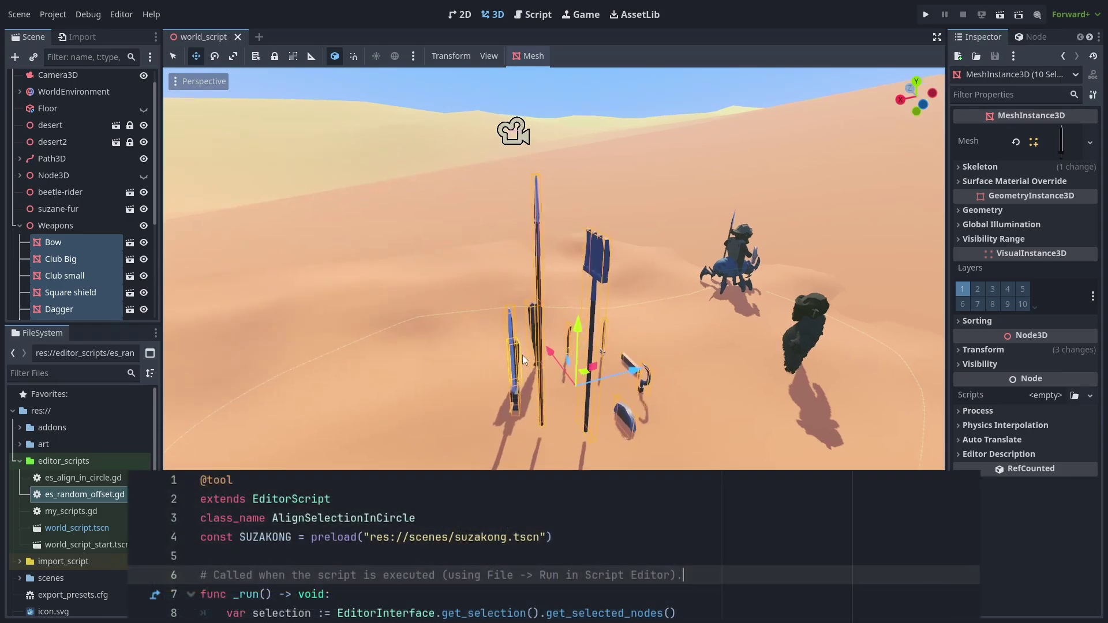
pyautogui.moveTo(522, 355); pyautogui.dragTo(636, 389, button='middle')
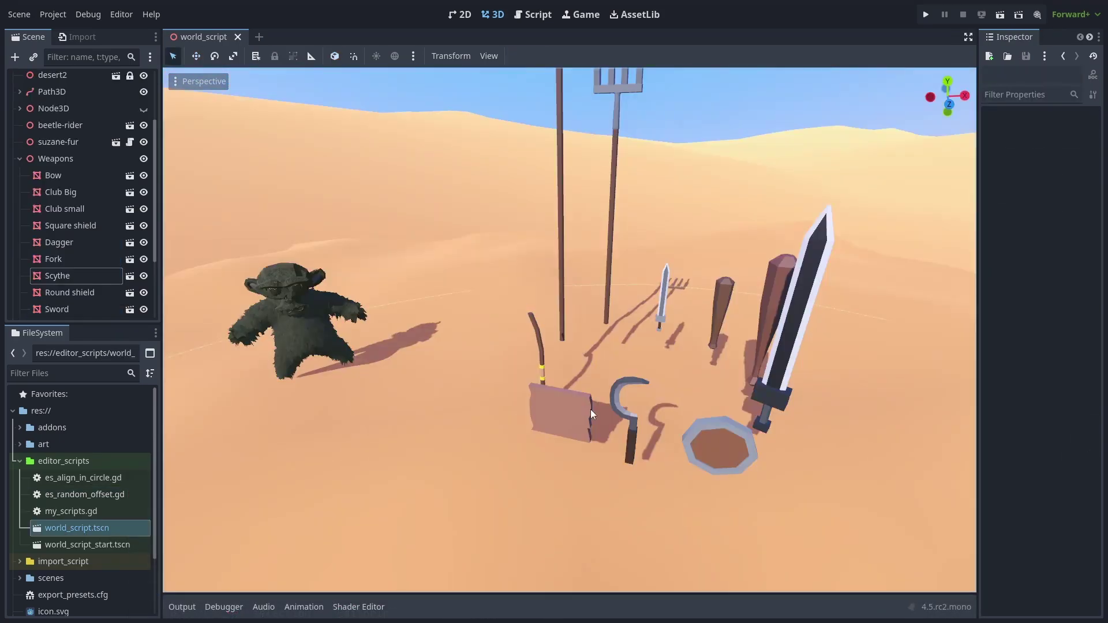
# Multi-select groups of weapons, such as the shields, staff, sword and club, and rotate them together.
pyautogui.click(704, 437)
pyautogui.click(283, 299)
pyautogui.click(196, 56)
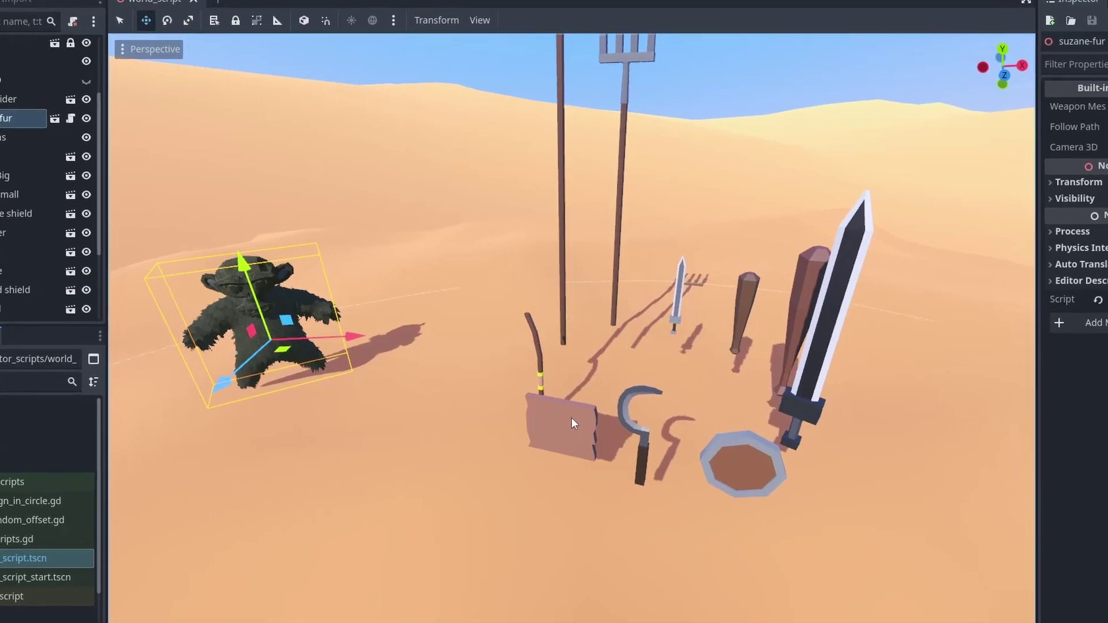
pyautogui.click(571, 423)
pyautogui.keyDown('shift'); pyautogui.click(640, 446); pyautogui.keyUp('shift')
pyautogui.keyDown('shift'); pyautogui.click(538, 374); pyautogui.keyUp('shift')
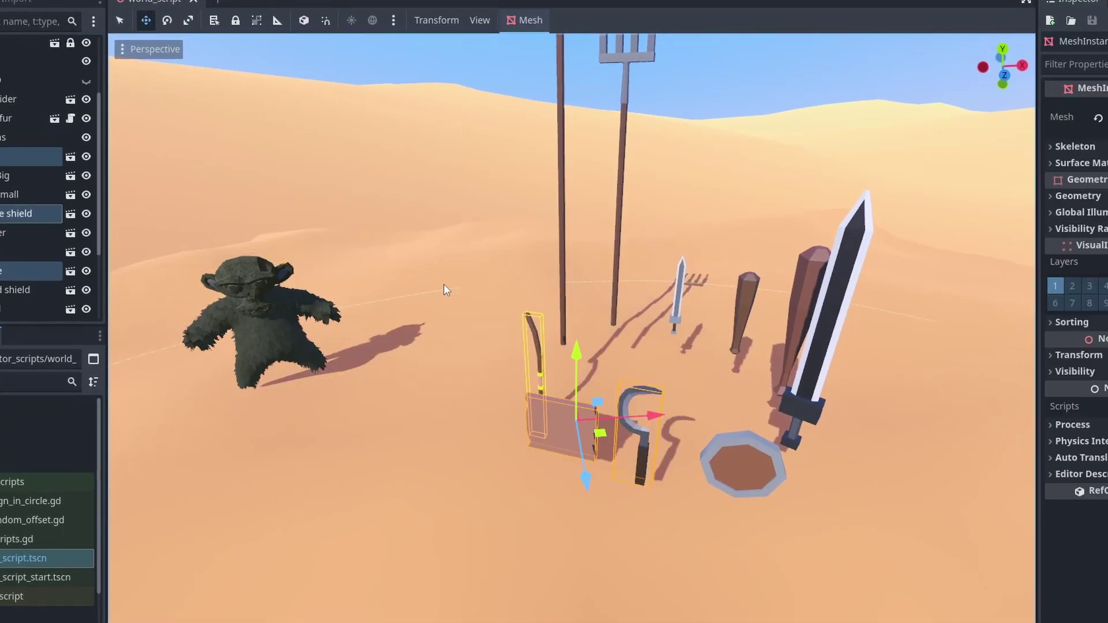
pyautogui.moveTo(408, 210)
pyautogui.mouseDown()
pyautogui.moveTo(691, 431)
pyautogui.moveTo(619, 427)
pyautogui.mouseUp()
pyautogui.moveTo(696, 236); pyautogui.dragTo(888, 456)
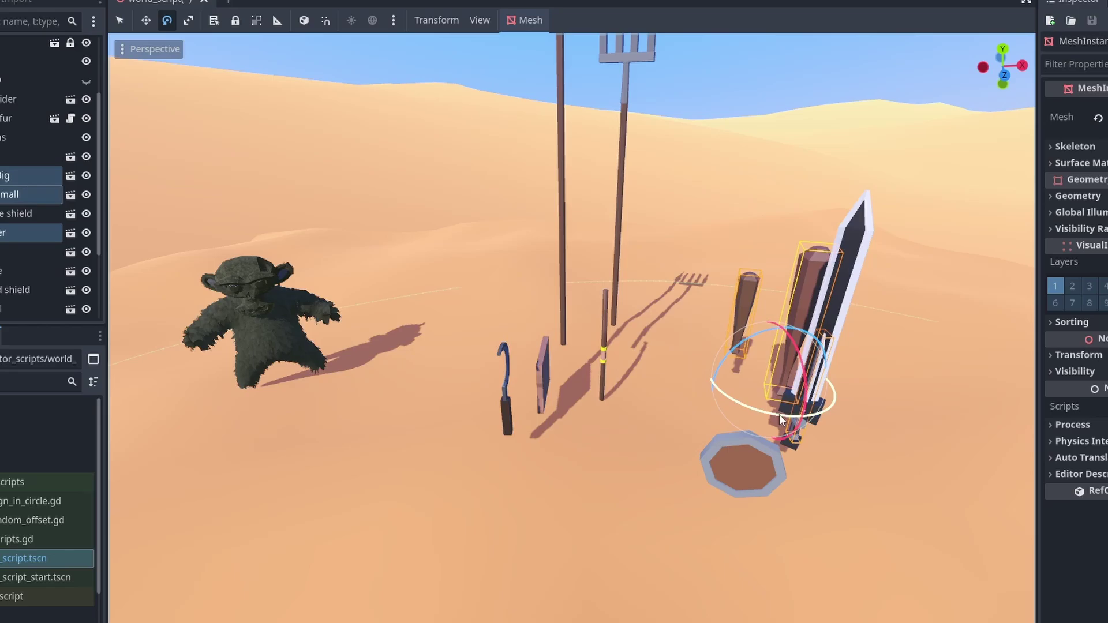
pyautogui.moveTo(779, 415); pyautogui.dragTo(840, 391)
# Move the square shield, scythe and round shield together along their local axes in Local Space.
pyautogui.click(404, 329)
pyautogui.keyDown('shift'); pyautogui.click(517, 332); pyautogui.keyUp('shift')
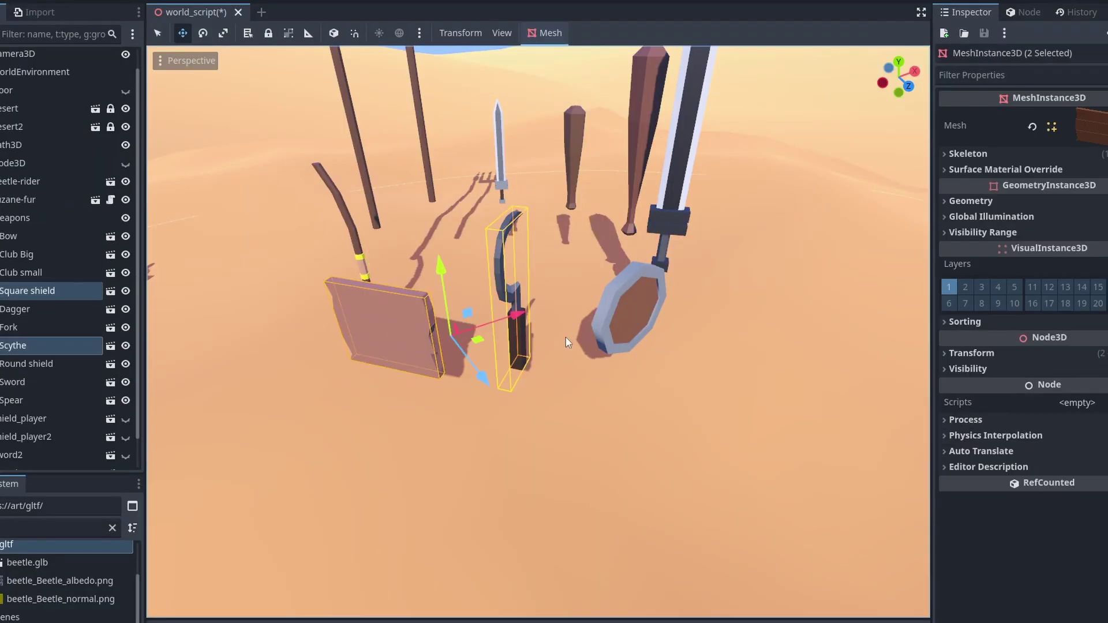
pyautogui.keyDown('shift'); pyautogui.click(608, 340); pyautogui.keyUp('shift')
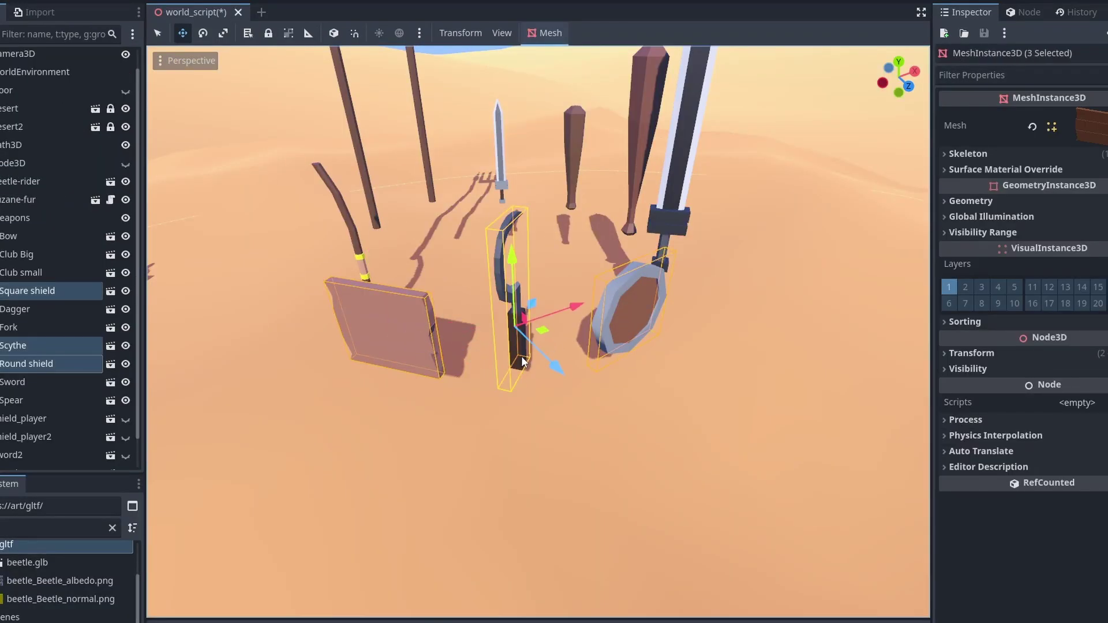
pyautogui.click(334, 33)
pyautogui.moveTo(600, 362)
pyautogui.mouseDown()
pyautogui.moveTo(623, 356)
pyautogui.moveTo(594, 231)
pyautogui.moveTo(569, 314)
pyautogui.mouseUp()
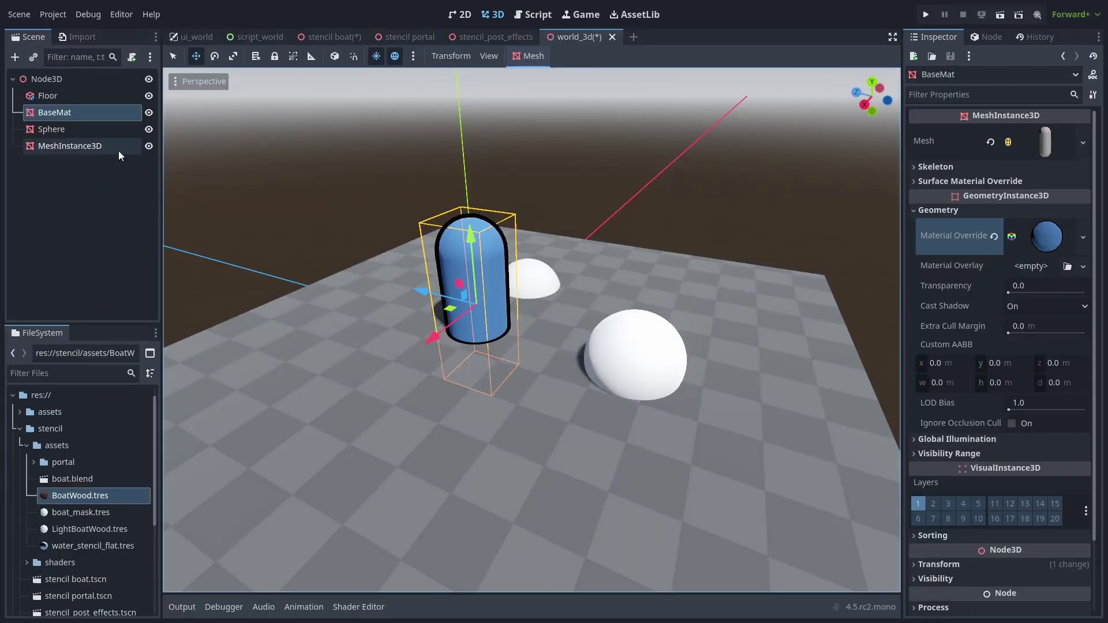
# Paste the copied blue material onto MeshInstance3D's Material Override as unique, then expand Albedo.
pyautogui.click(119, 150)
pyautogui.rightClick(1052, 235)
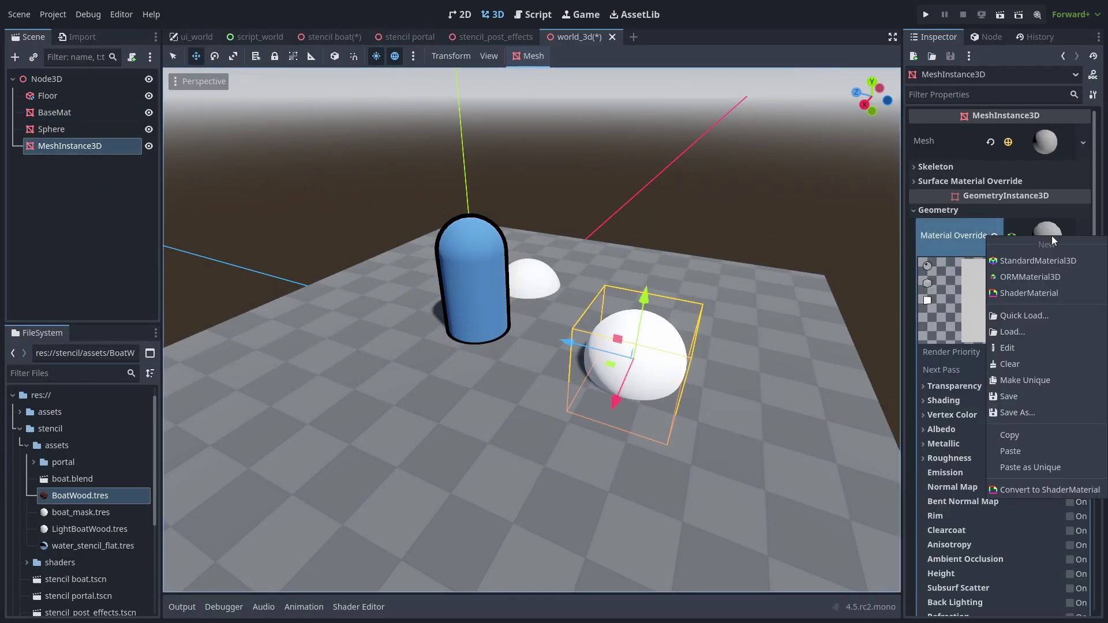
pyautogui.click(1058, 467)
pyautogui.click(310, 413)
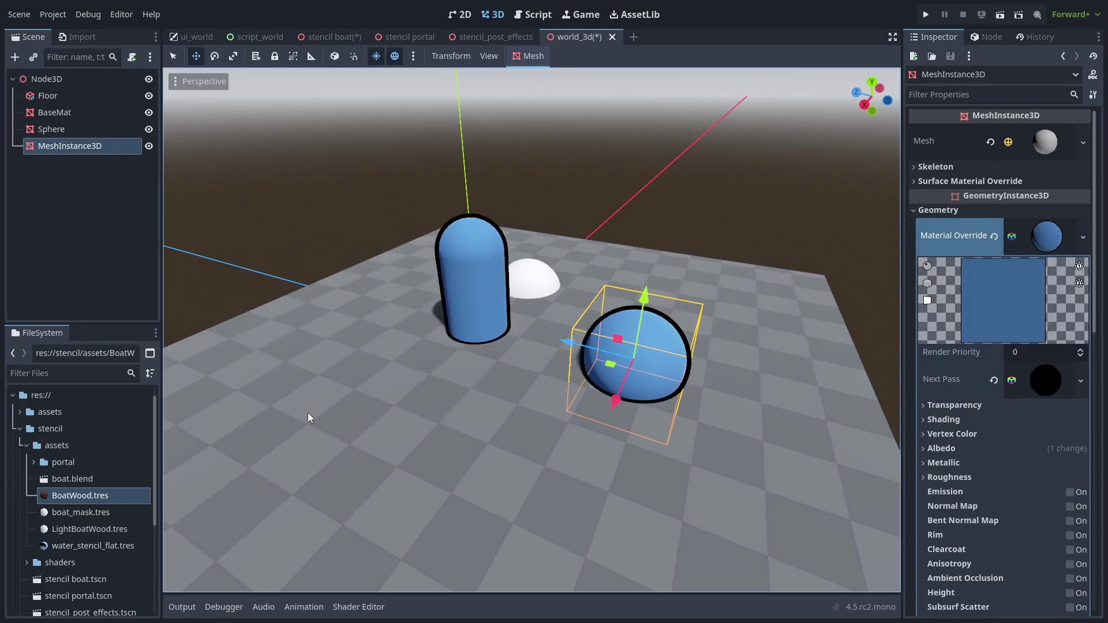
pyautogui.click(1000, 448)
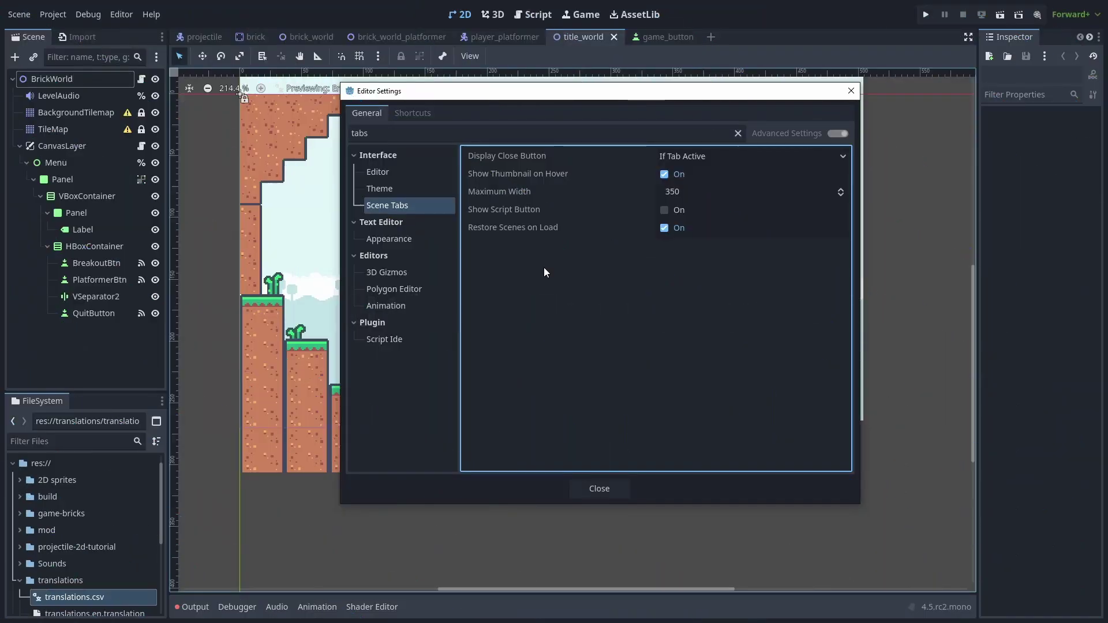
# Override Show Script Button for this project and enable the override.
pyautogui.rightClick(534, 211)
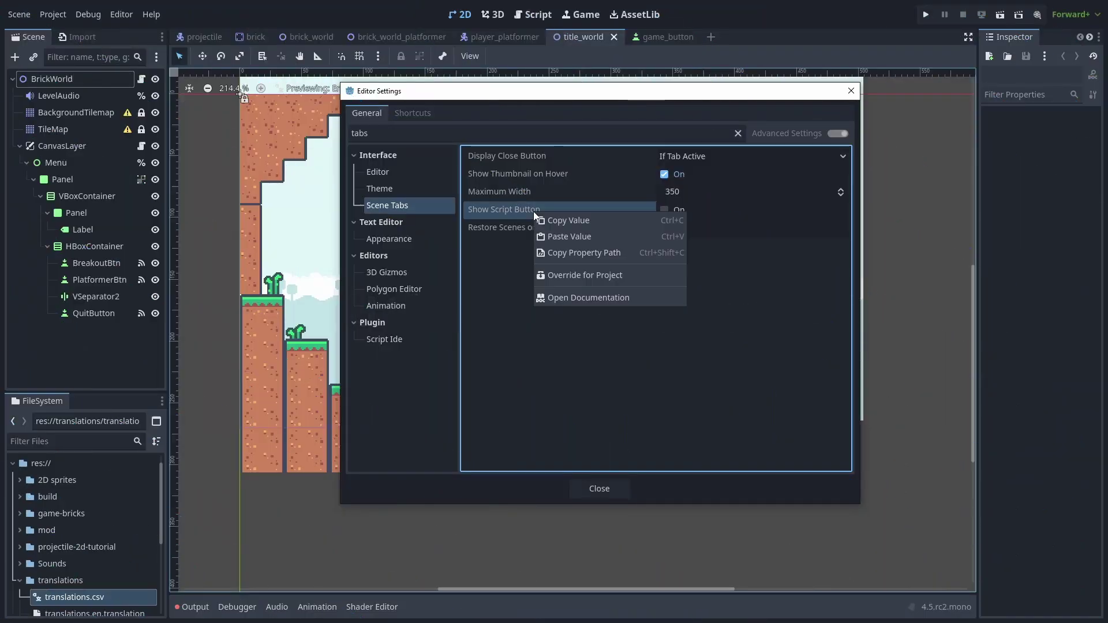
pyautogui.click(583, 276)
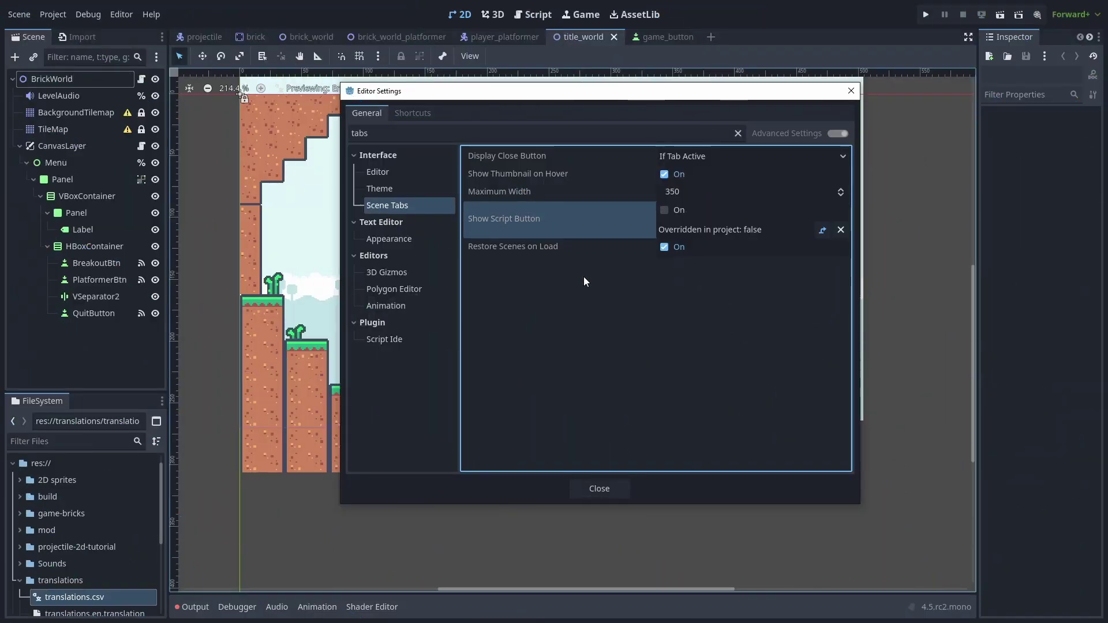
pyautogui.click(822, 230)
pyautogui.click(617, 213)
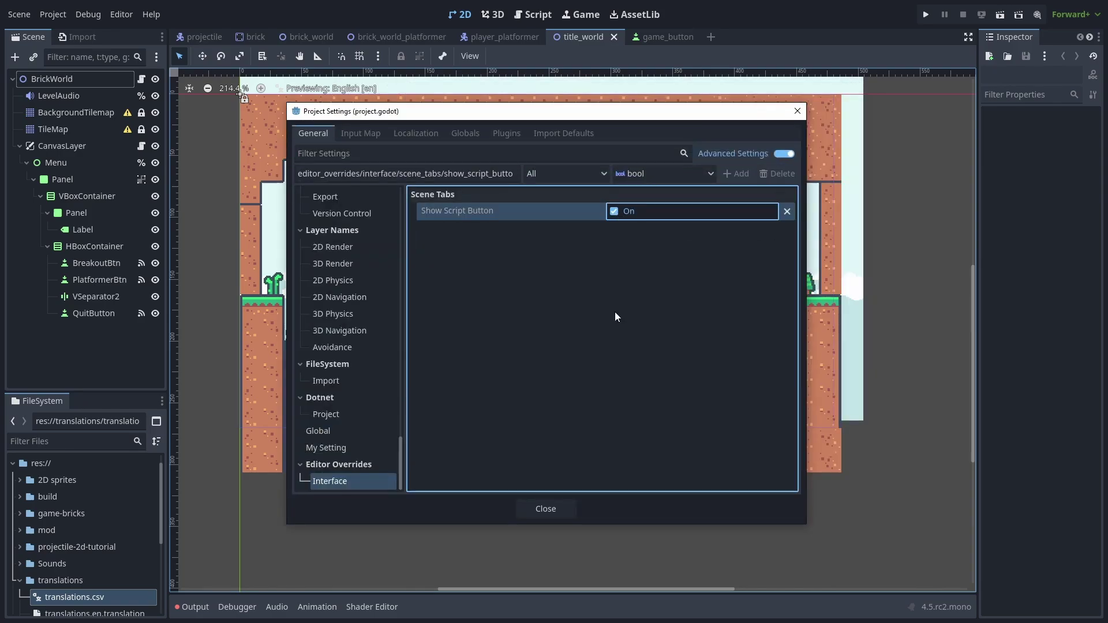
pyautogui.click(546, 508)
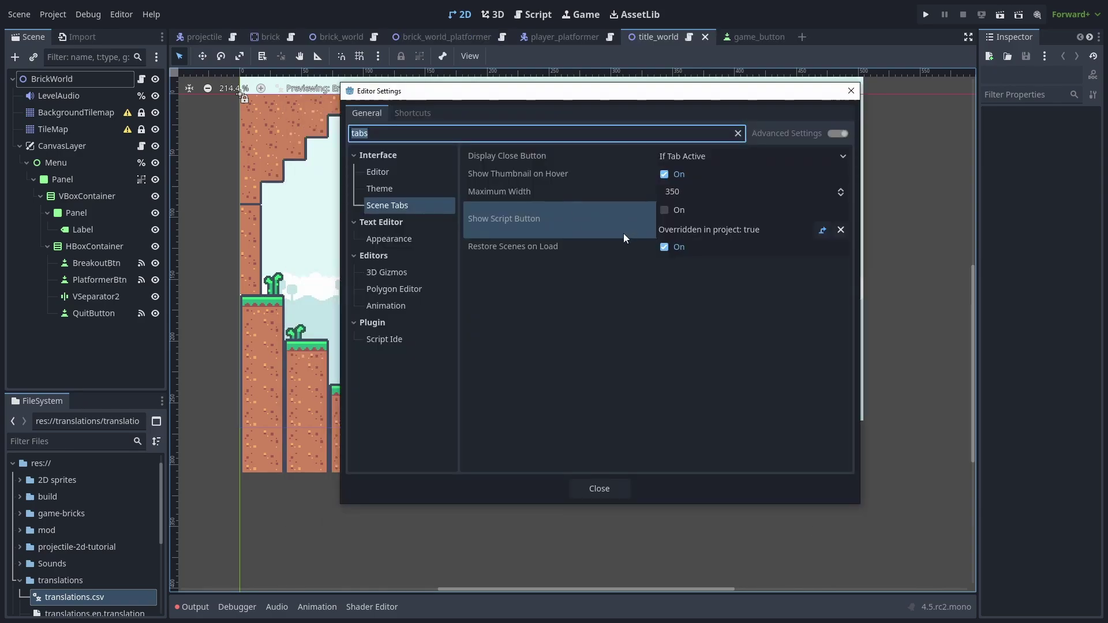
# Browse the Theme settings and inspect the Draw Extra Borders options.
pyautogui.click(420, 192)
pyautogui.rightClick(511, 153)
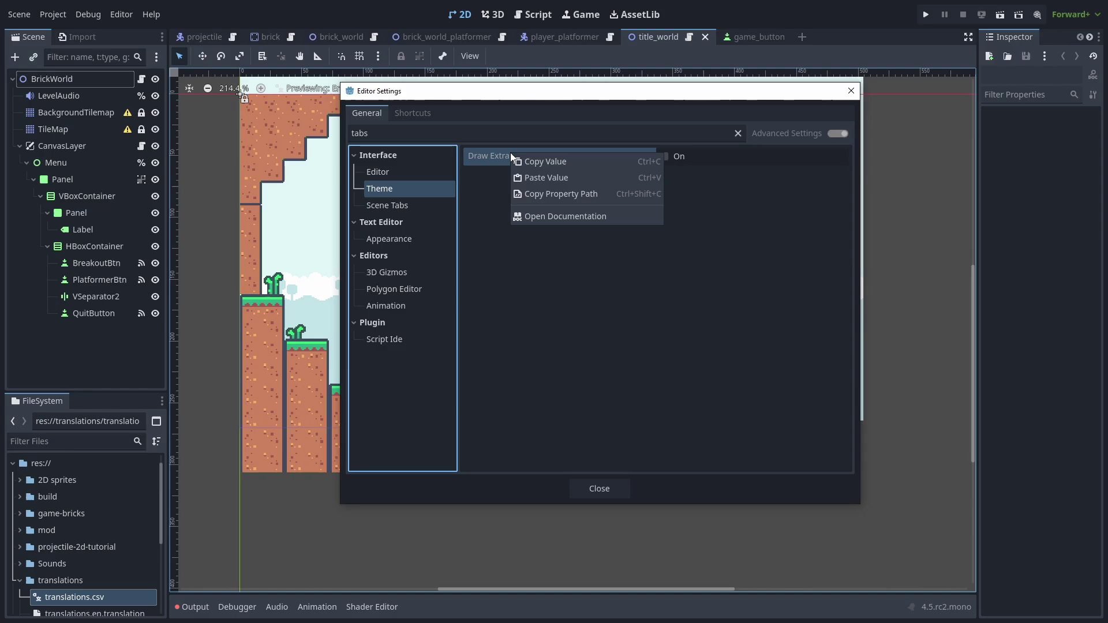
pyautogui.click(500, 156)
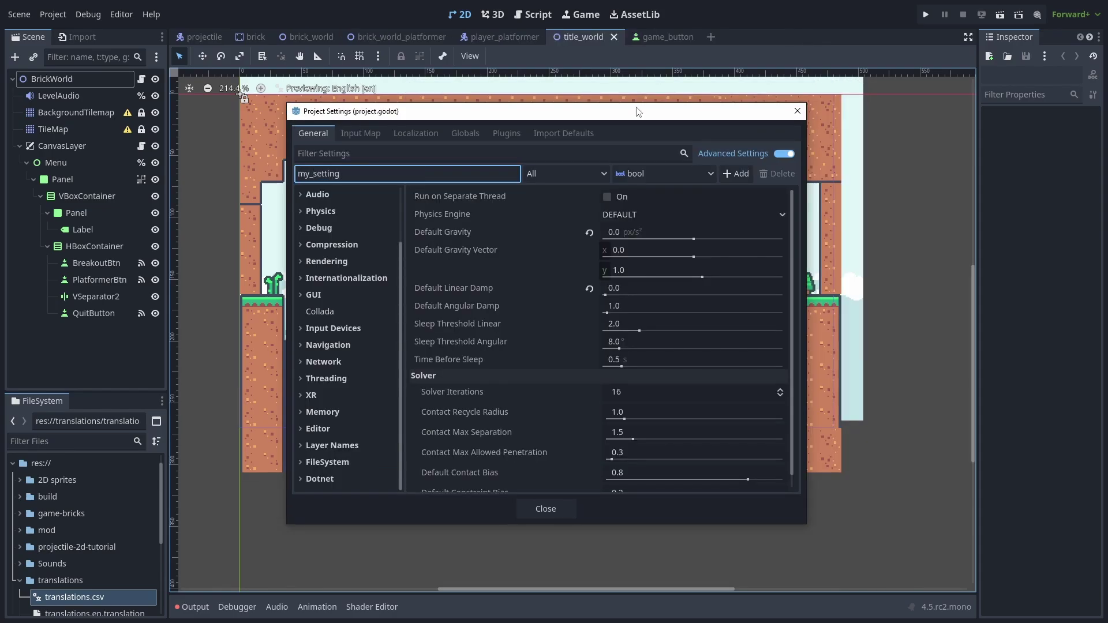
# Add a custom project setting my_setting and turn it on under Global.
pyautogui.click(749, 171)
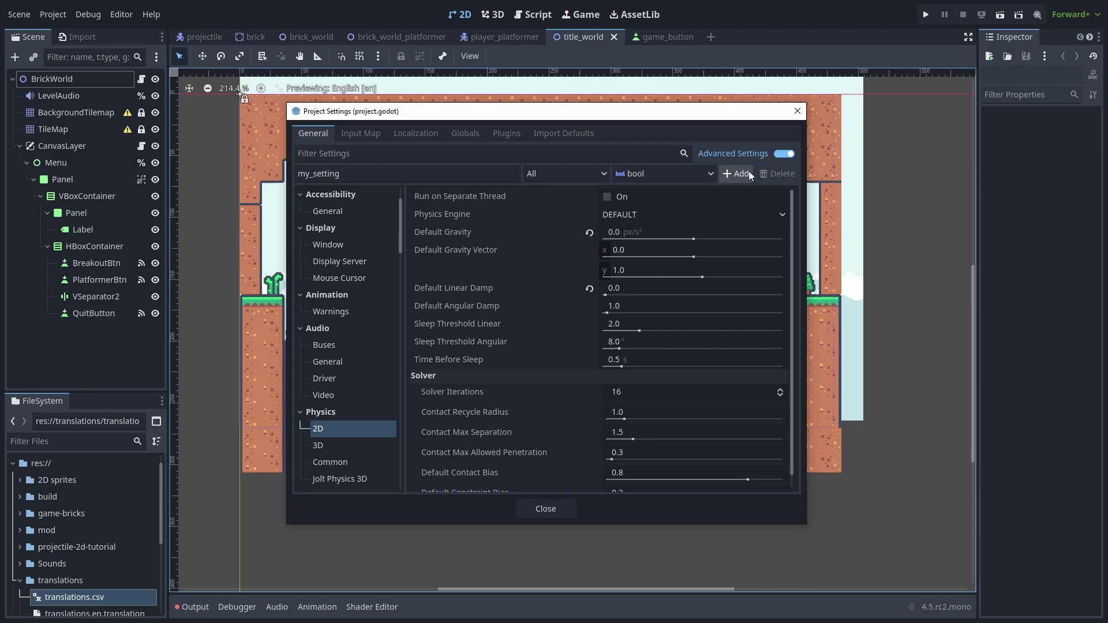
pyautogui.scroll(-3, 393, 323)
pyautogui.scroll(-3, 387, 332)
pyautogui.scroll(-3, 402, 317)
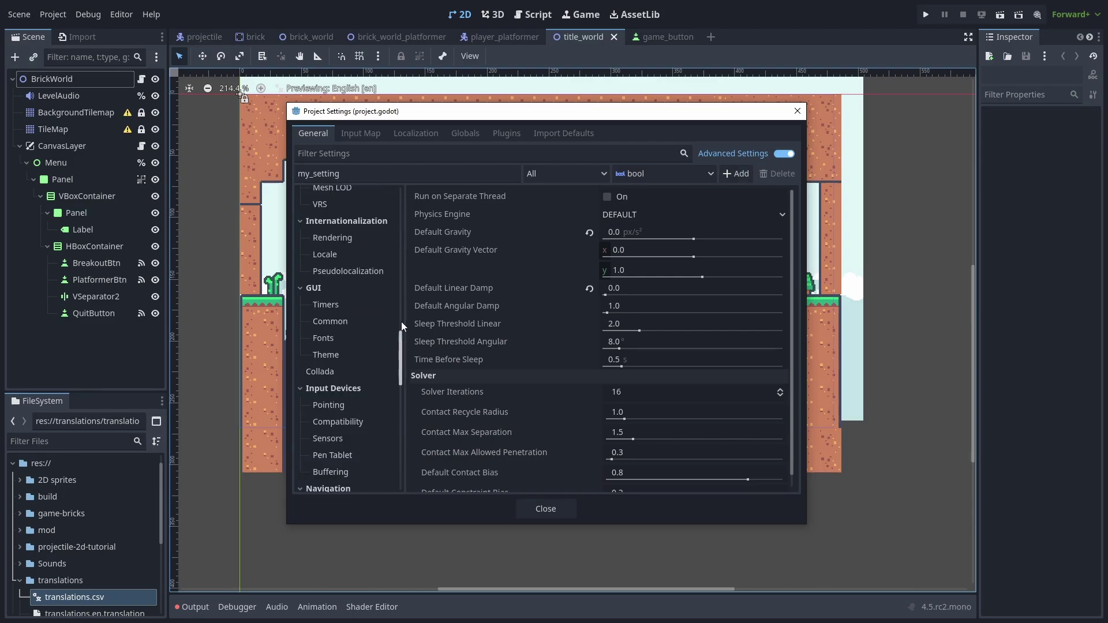
pyautogui.scroll(-2, 400, 321)
pyautogui.scroll(-5, 386, 344)
pyautogui.scroll(-3, 381, 363)
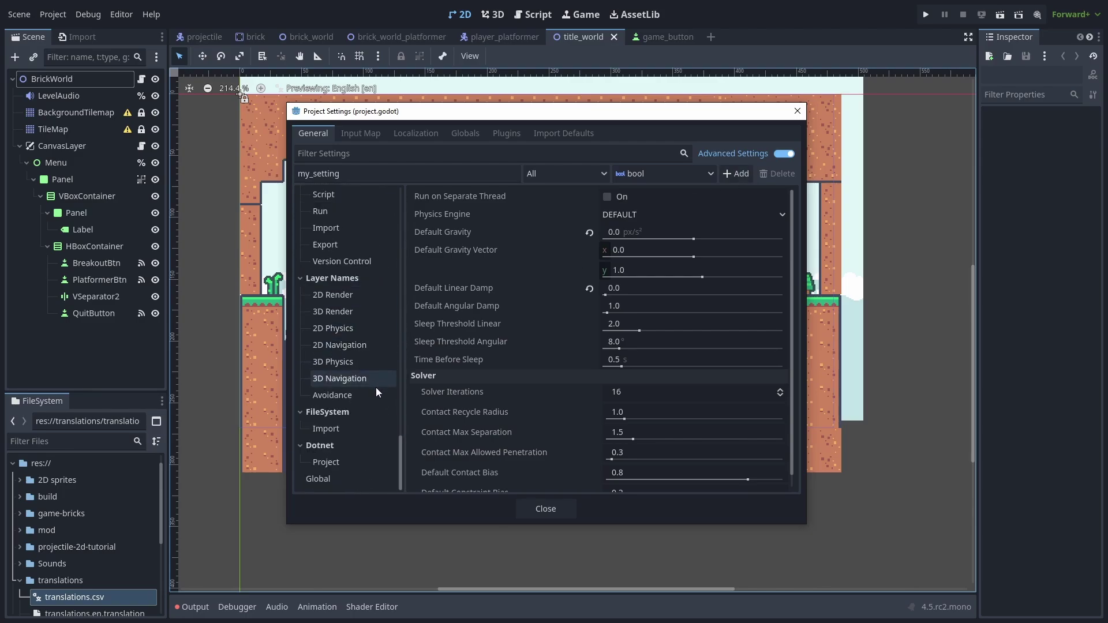
pyautogui.click(339, 478)
pyautogui.click(611, 197)
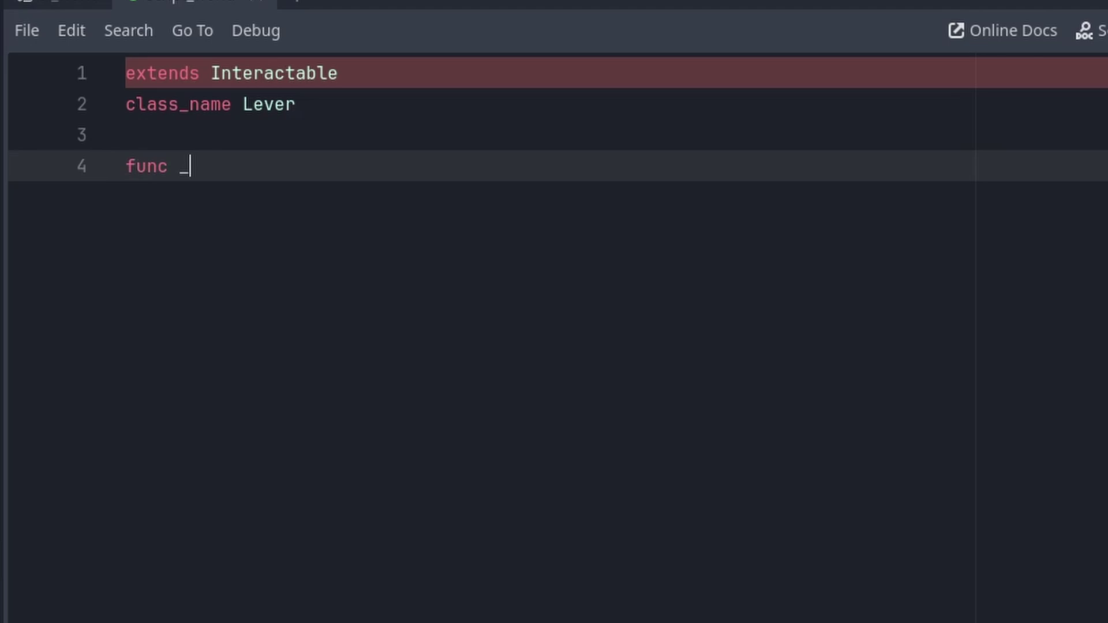
# Autocomplete func interact() -> void: in the Lever script with an indented body line.
pyautogui.press('BackSpace')
pyautogui.write('inte')
pyautogui.press('Return')
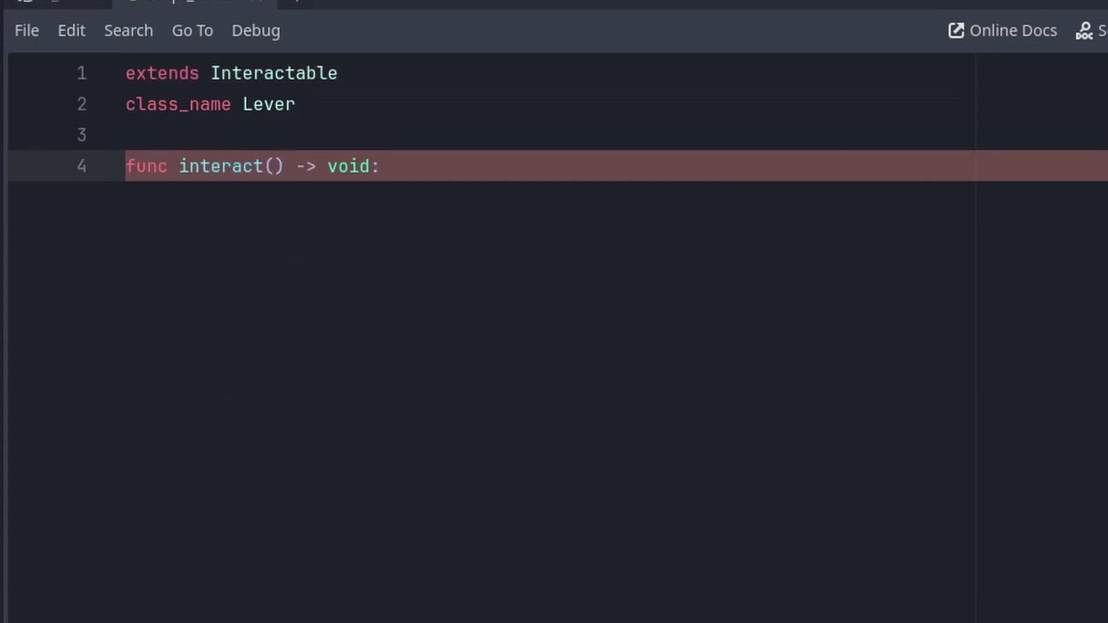
pyautogui.press('Return')
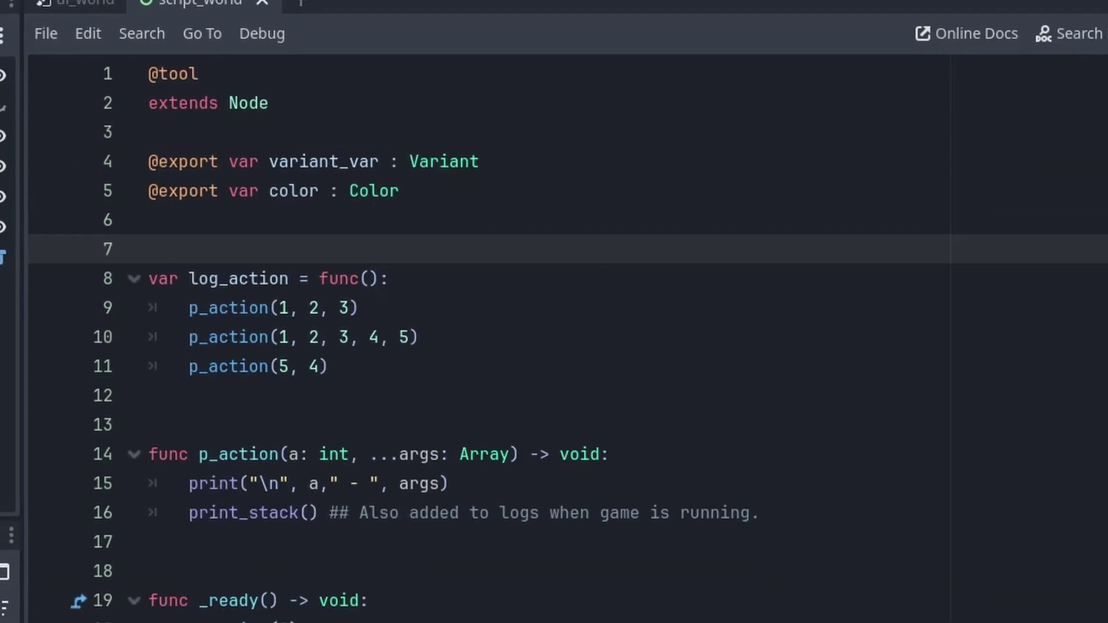
pyautogui.write('@export')
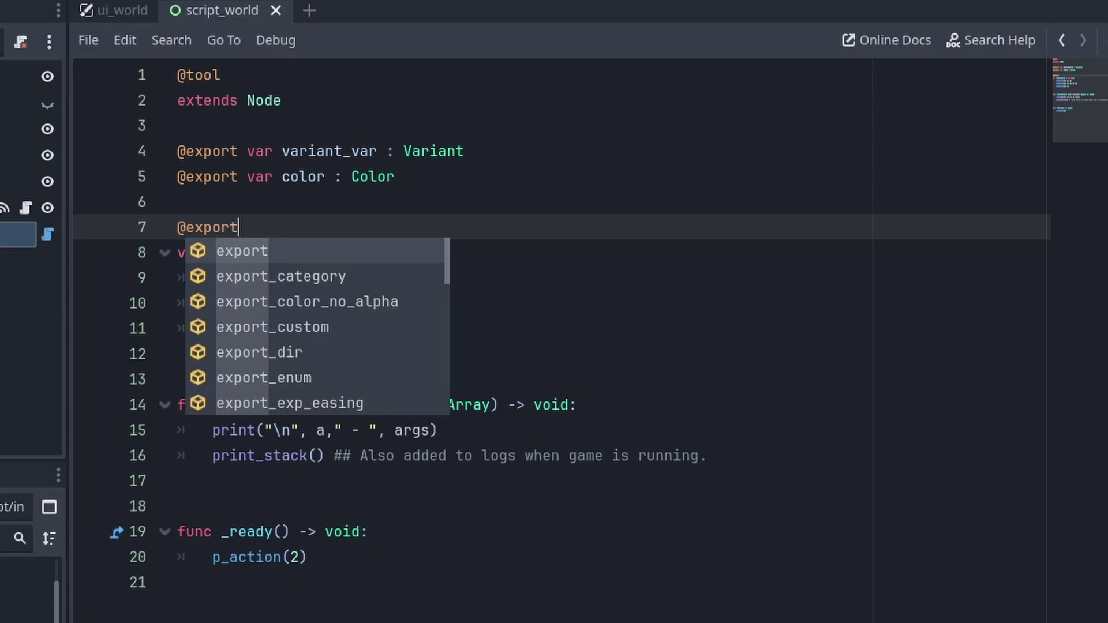
pyautogui.write('_too')
pyautogui.press('Return')
pyautogui.write('", ')
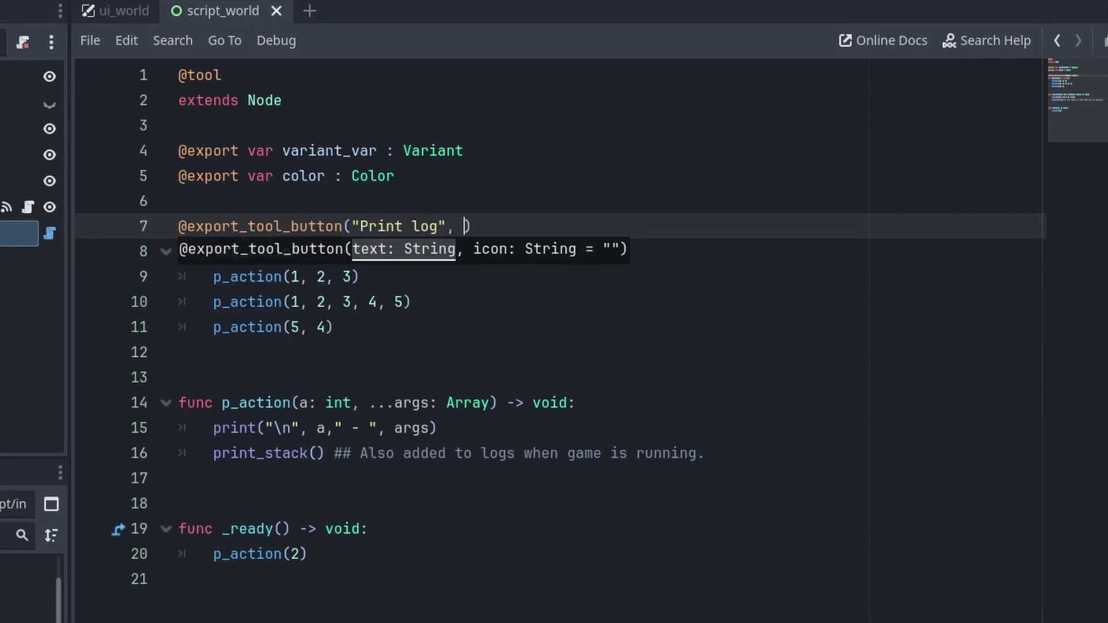
pyautogui.write('"')
pyautogui.press('Down')
pyautogui.press('Down')
pyautogui.press('Down')
pyautogui.press('Down')
pyautogui.press('Return')
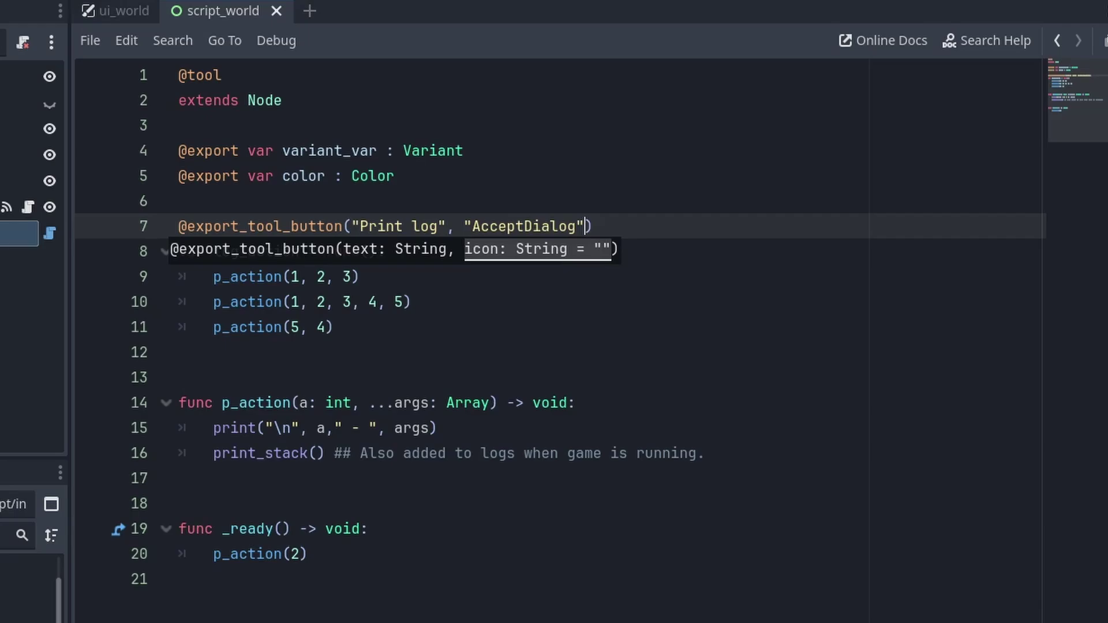
pyautogui.press('End')
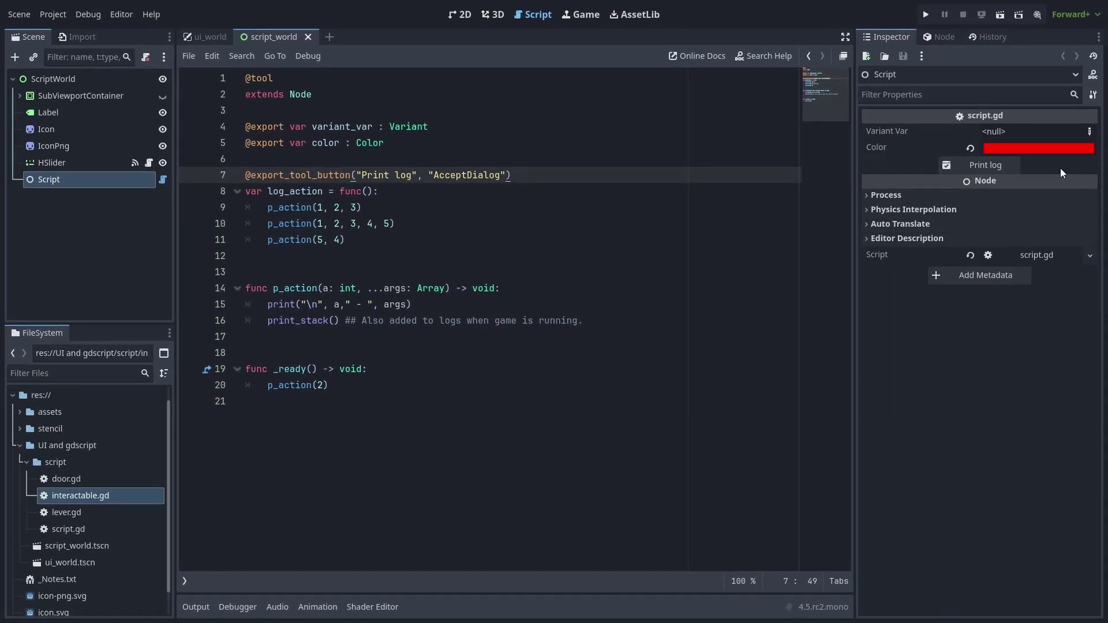
# Run the Print log tool button and view the stack traces in Output.
pyautogui.click(996, 165)
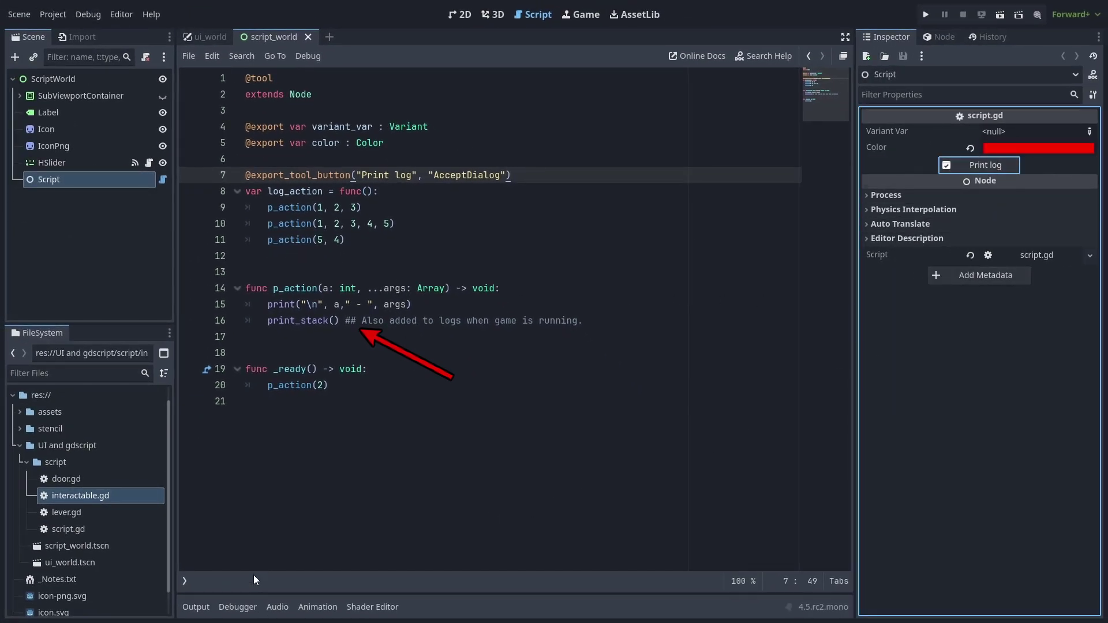
pyautogui.click(197, 608)
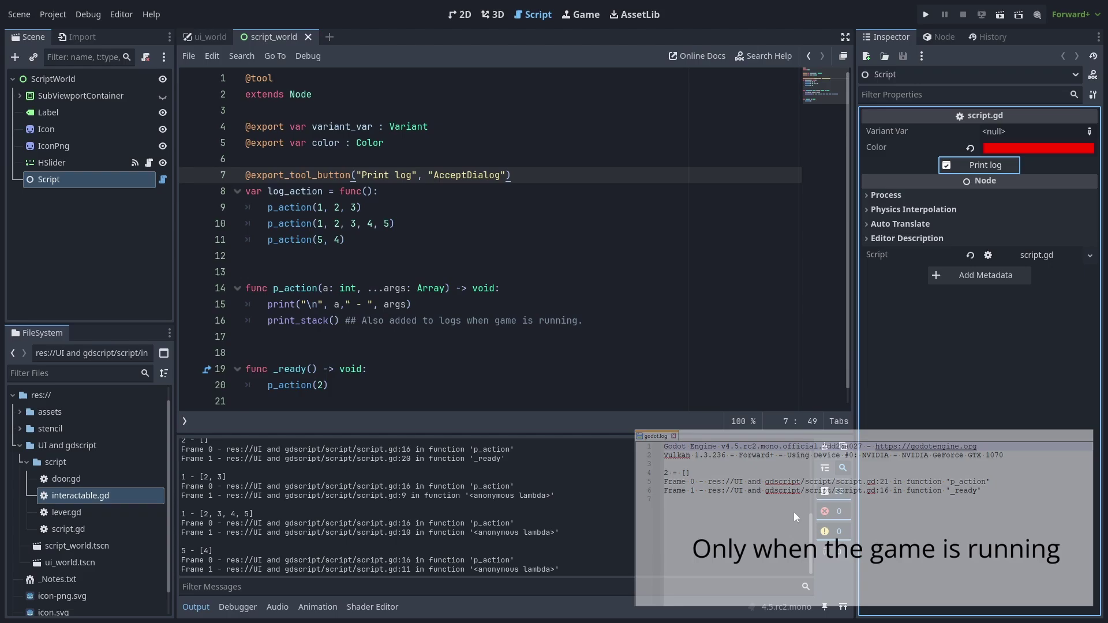
pyautogui.click(825, 446)
pyautogui.click(966, 164)
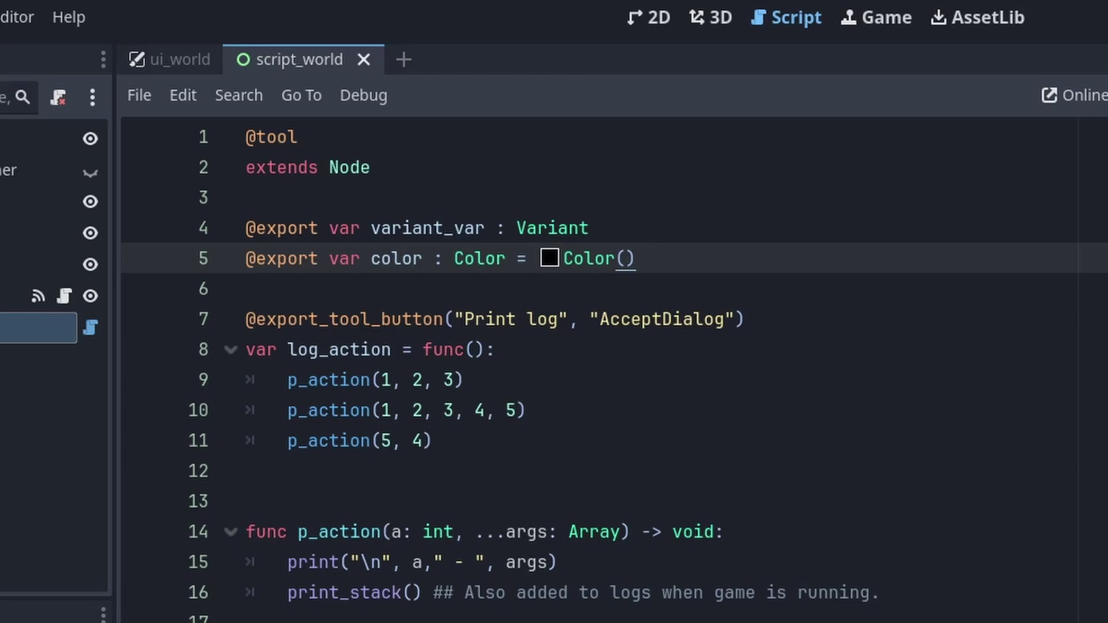
# Set the exported color's default to red with the inline color picker.
pyautogui.click(547, 259)
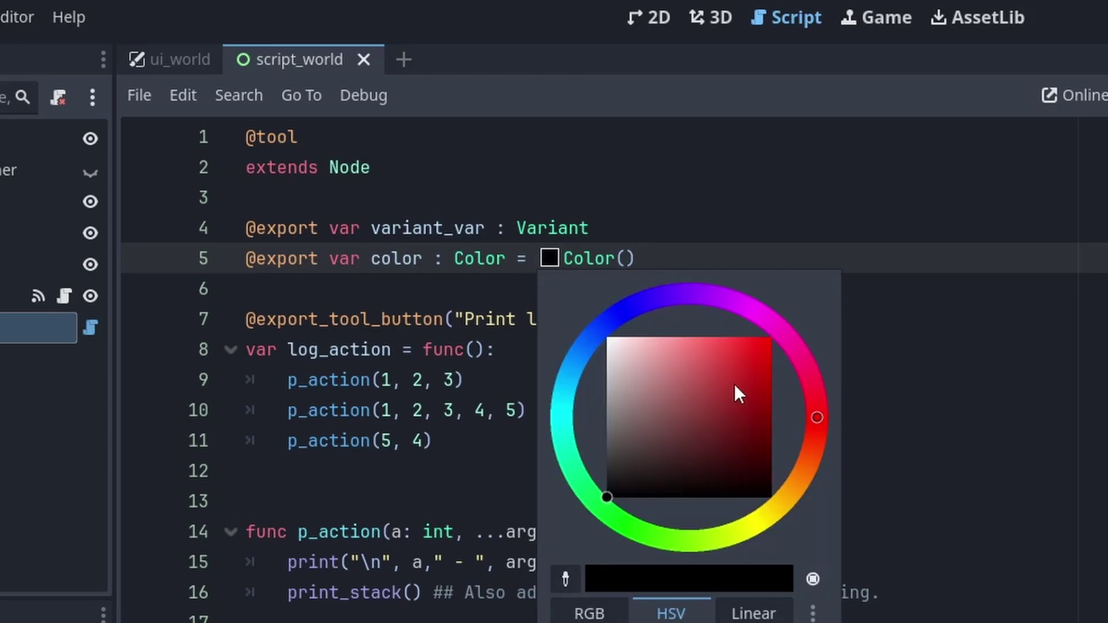
pyautogui.moveTo(734, 383); pyautogui.dragTo(774, 338)
pyautogui.click(888, 242)
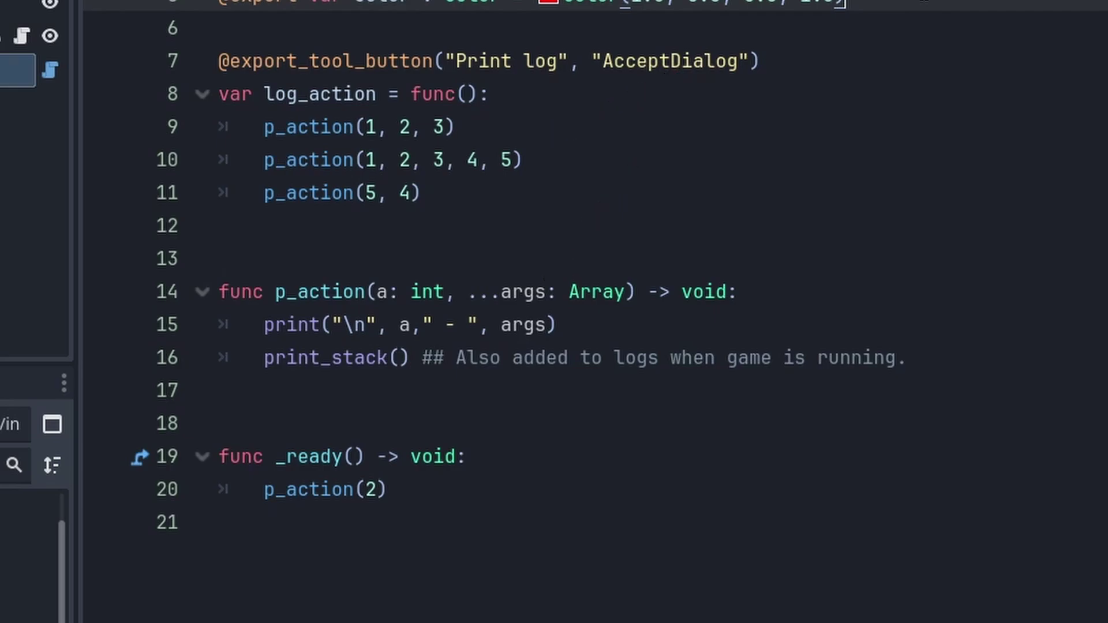
# Add 'var unused' below print_stack and open the script warnings list.
pyautogui.press('Return')
pyautogui.write('var unused')
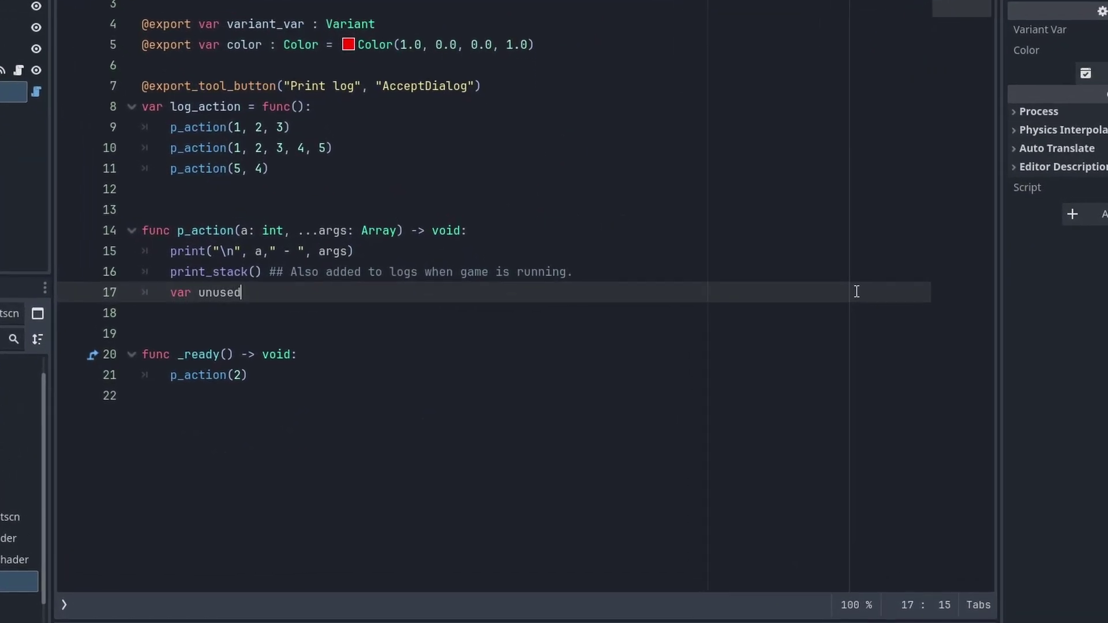
pyautogui.press('Return')
pyautogui.press('Return')
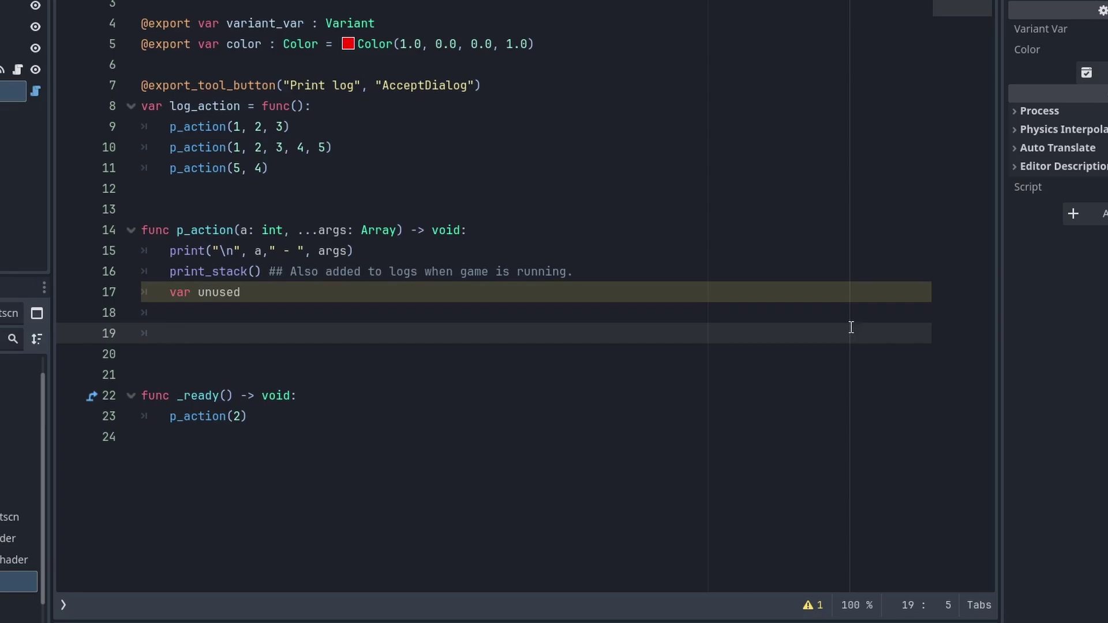
pyautogui.click(823, 606)
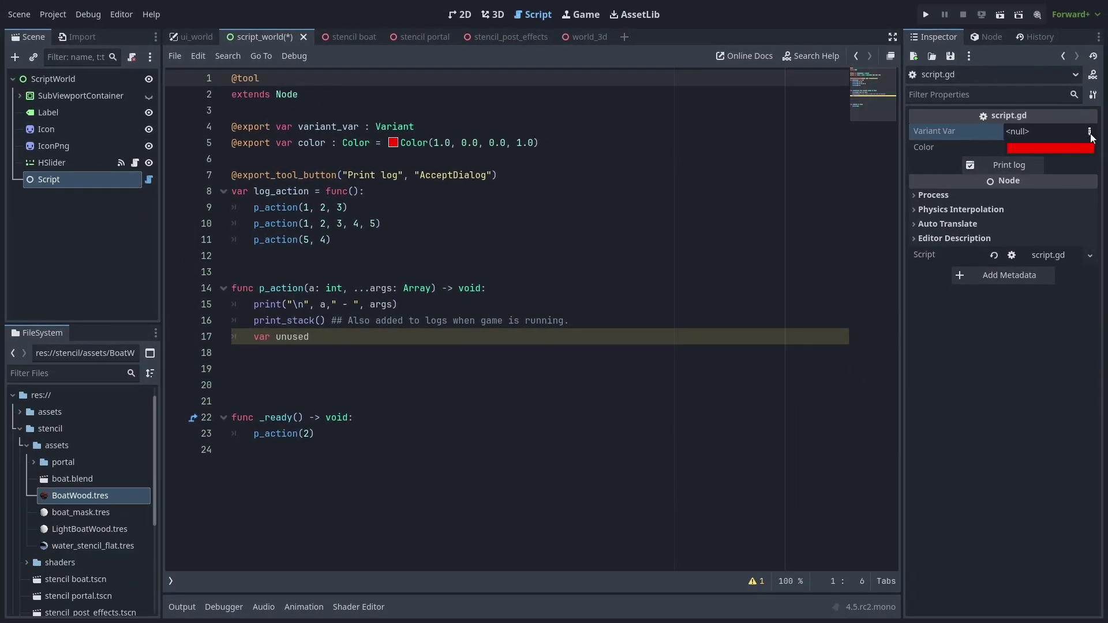
# Change Variant Var's type to bool, then to float, in the Inspector.
pyautogui.click(1091, 133)
pyautogui.click(1038, 50)
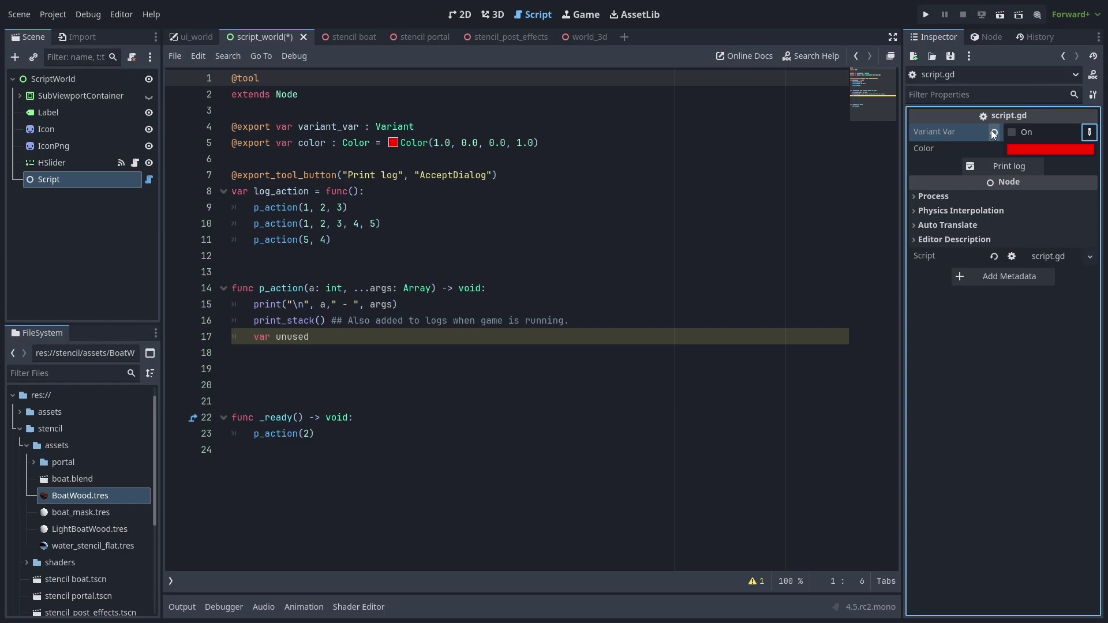
pyautogui.click(1089, 131)
pyautogui.click(1048, 65)
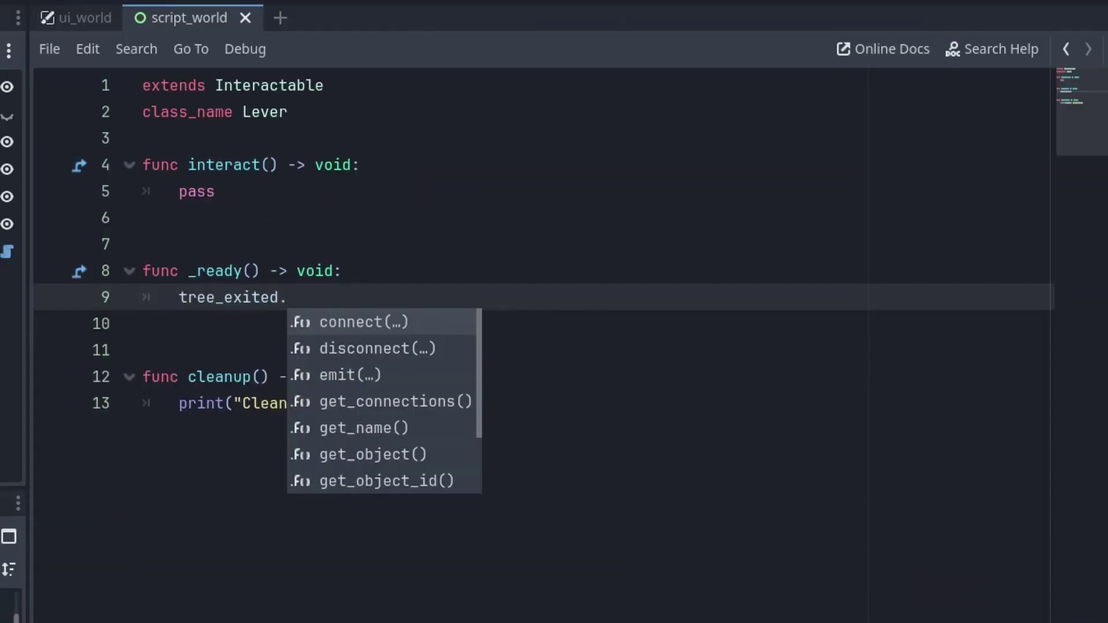
# Autocomplete tree_exited.connect(cleanup) in the Lever script.
pyautogui.write('s')
pyautogui.press('BackSpace')
pyautogui.write('con')
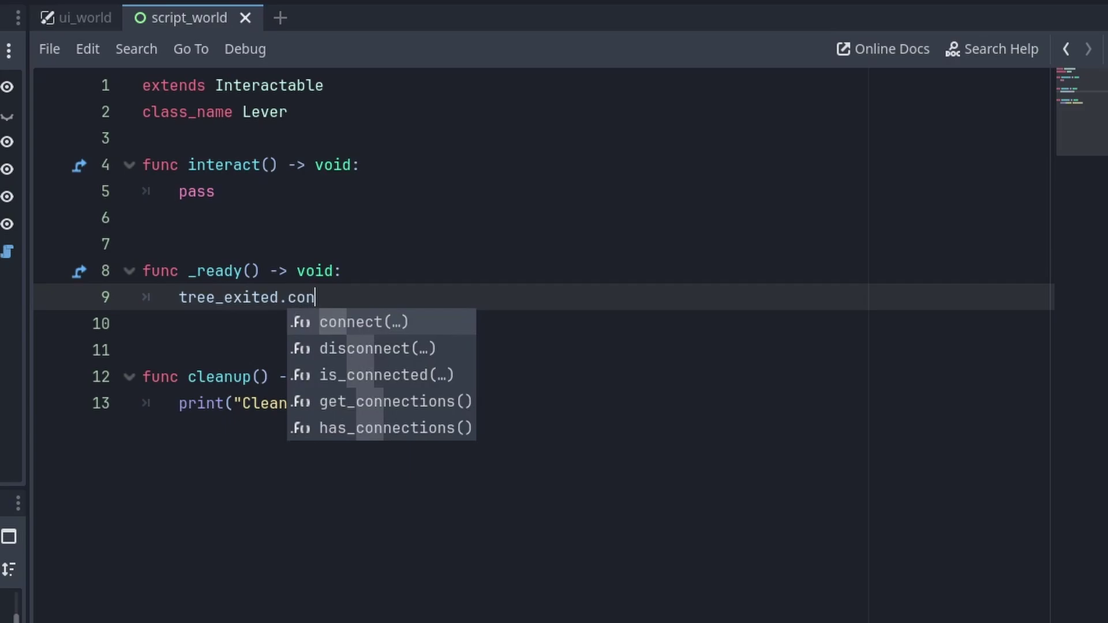
pyautogui.press('Return')
pyautogui.write('clean')
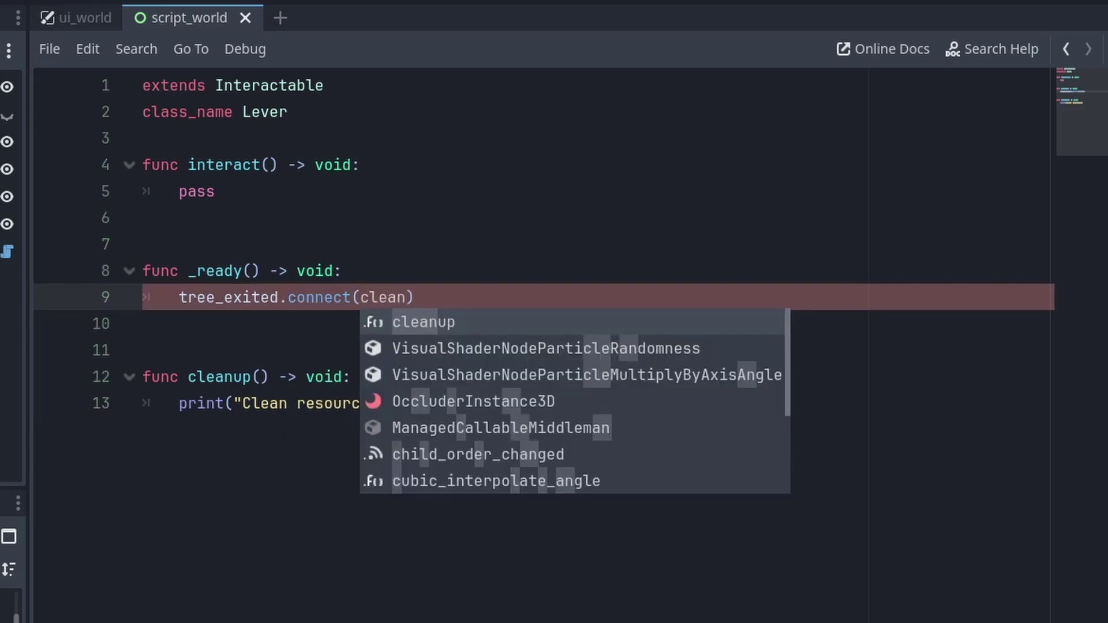
pyautogui.press('Return')
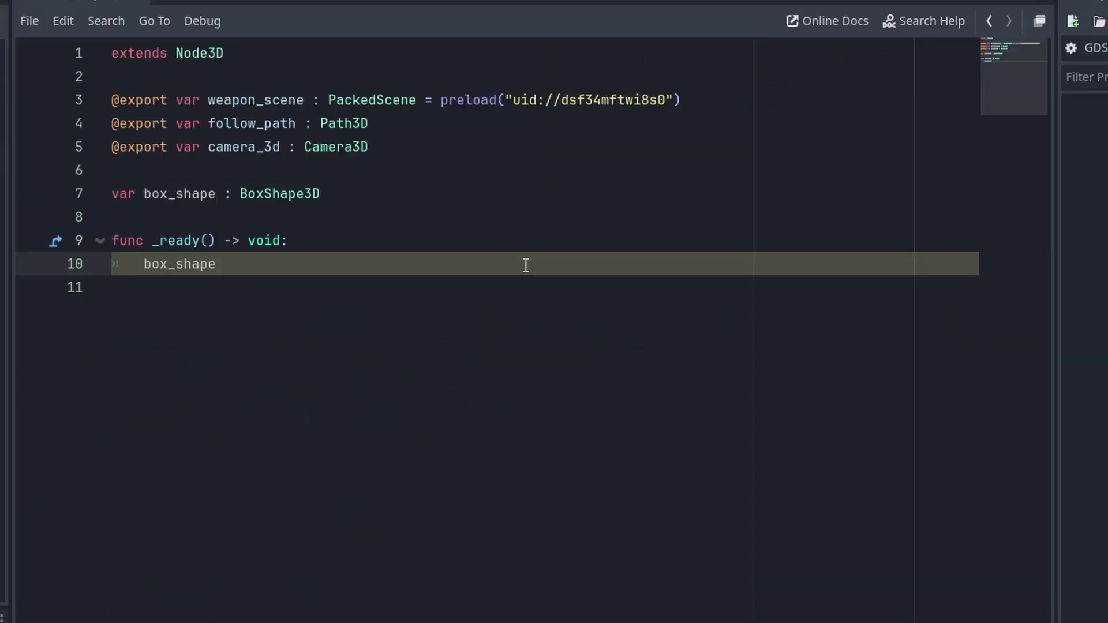
# Write box_shape.duplicate_deep(Resource.DEEP_DUPLICATE_INTERNAL) via autocompletion.
pyautogui.write('.dupl')
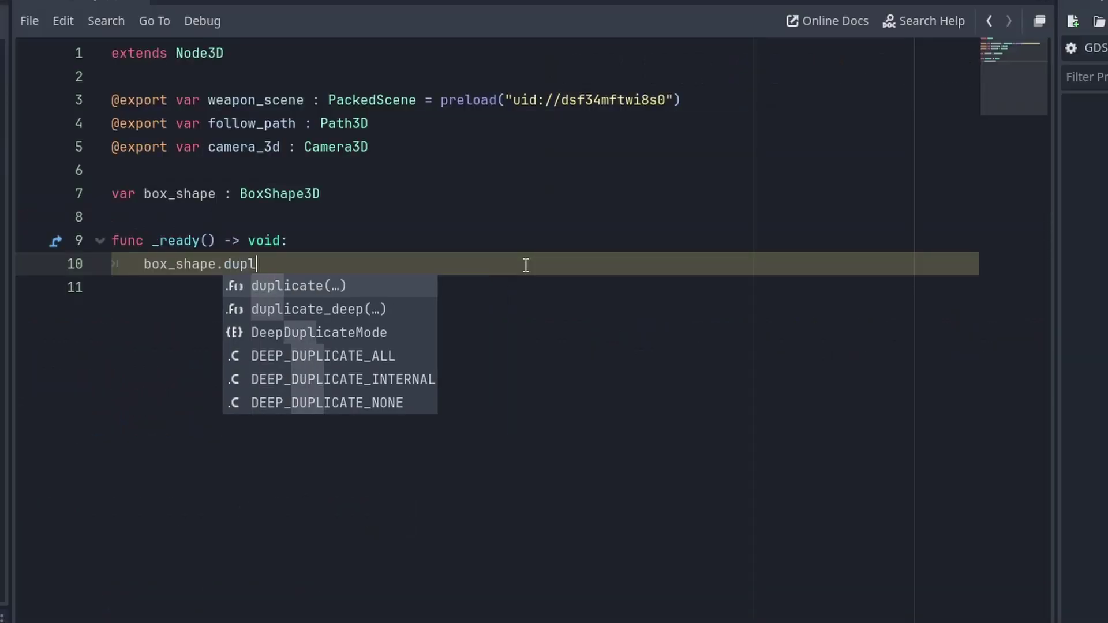
pyautogui.write('i')
pyautogui.press('Down')
pyautogui.press('Return')
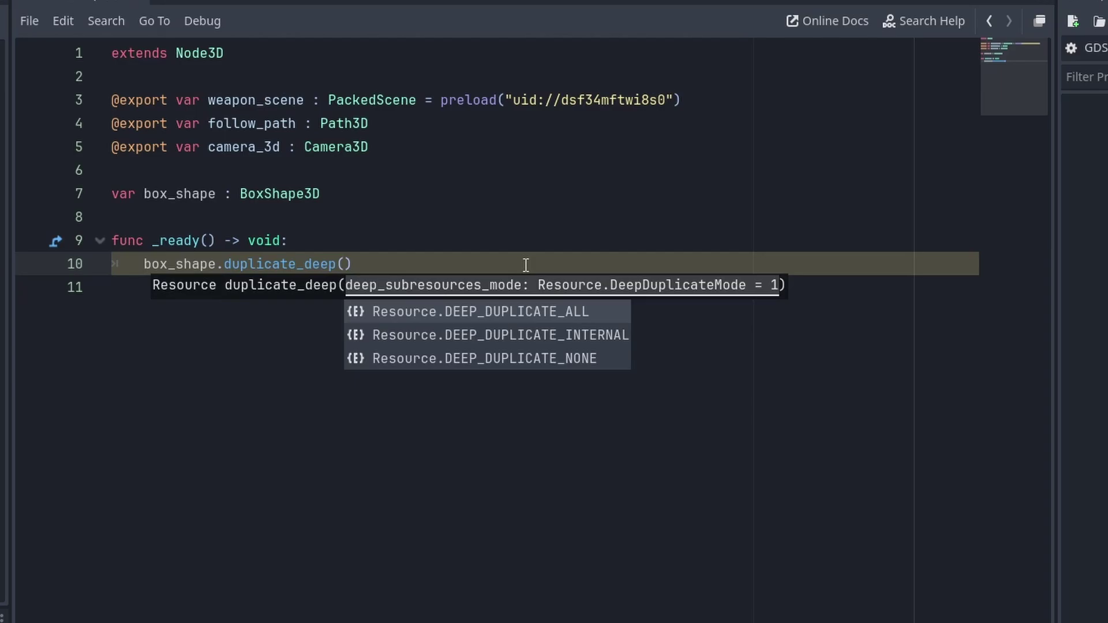
pyautogui.click(612, 336)
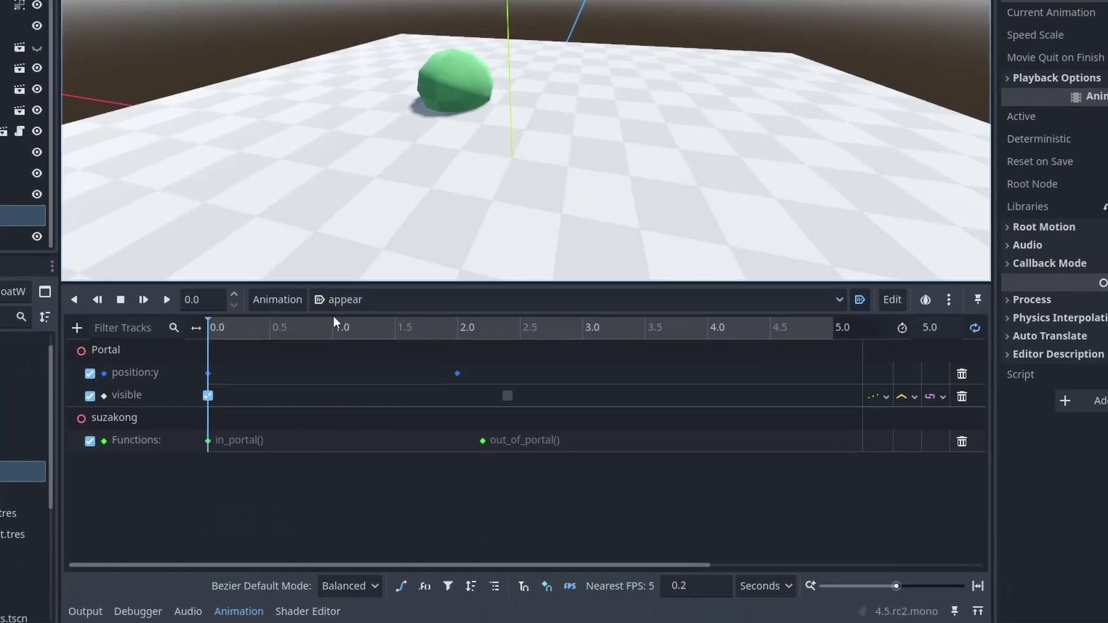
# Scrub the appear animation and select the position:y and visible tracks.
pyautogui.moveTo(334, 321)
pyautogui.mouseDown()
pyautogui.moveTo(355, 330)
pyautogui.moveTo(308, 335)
pyautogui.mouseUp()
pyautogui.click(372, 370)
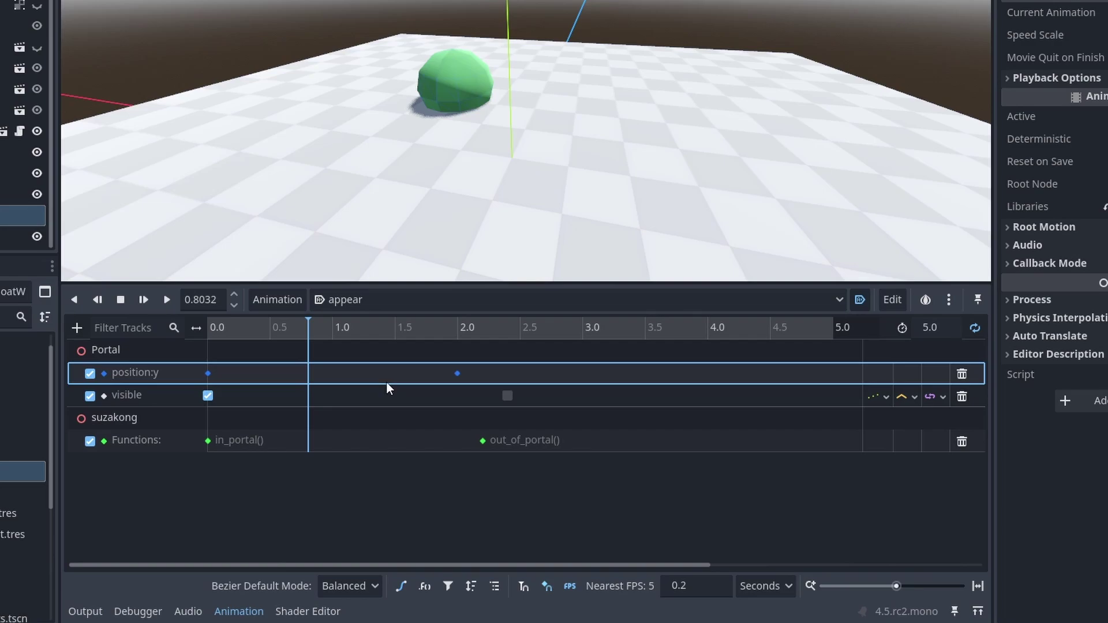
pyautogui.click(386, 383)
pyautogui.click(344, 401)
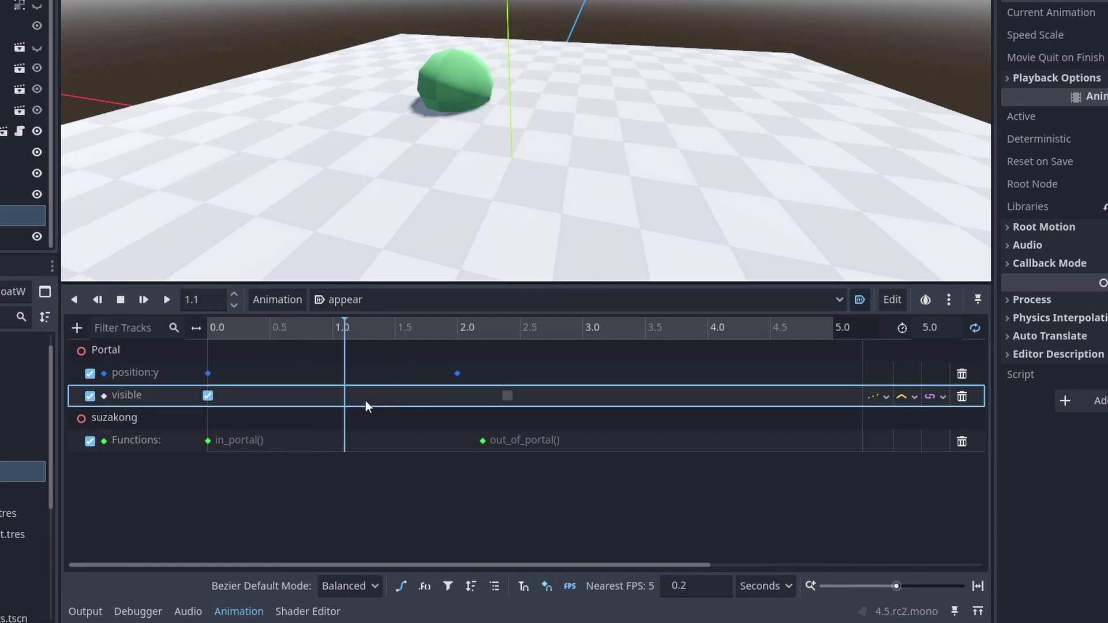
pyautogui.click(413, 397)
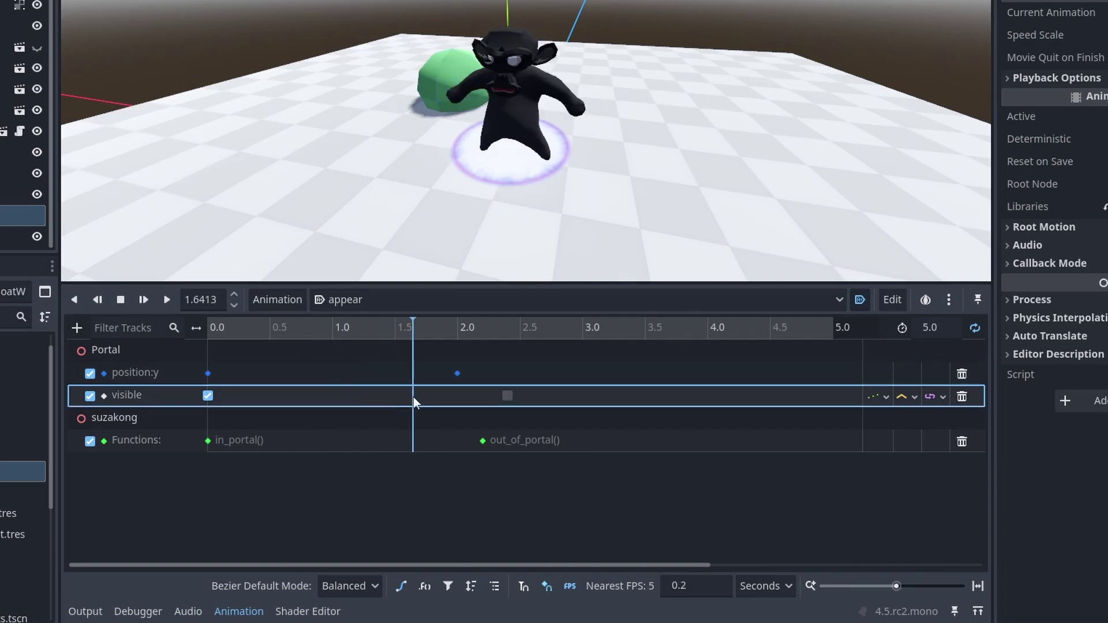
# Filter tracks by 'pos', switch to Bezier view, and move both position:y keys later.
pyautogui.click(131, 327)
pyautogui.write('pos')
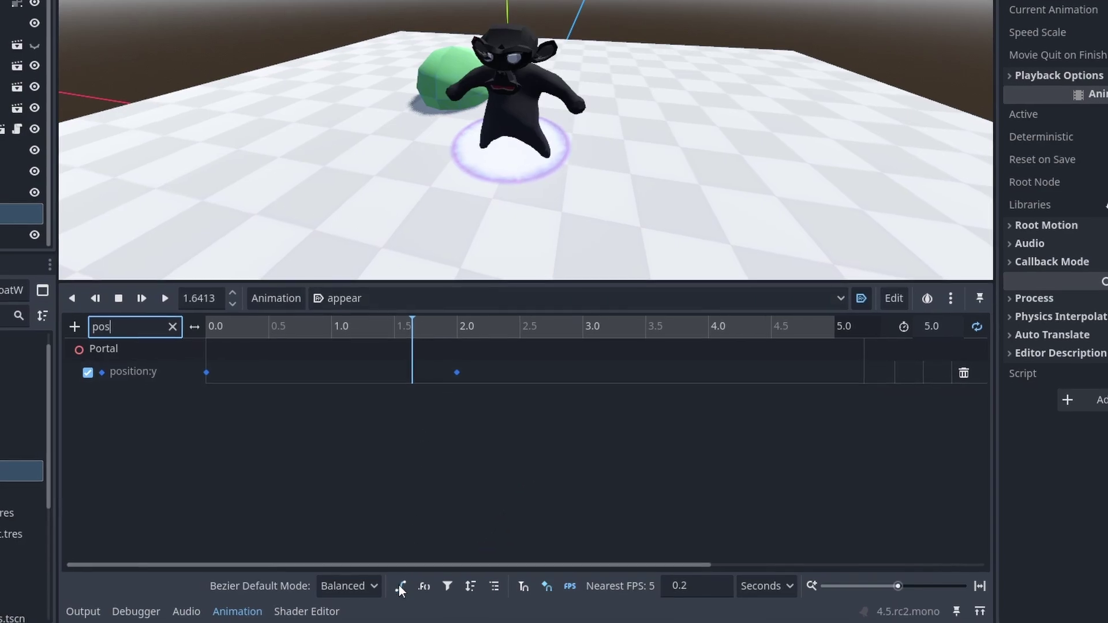
pyautogui.click(401, 586)
pyautogui.moveTo(503, 540); pyautogui.dragTo(173, 320)
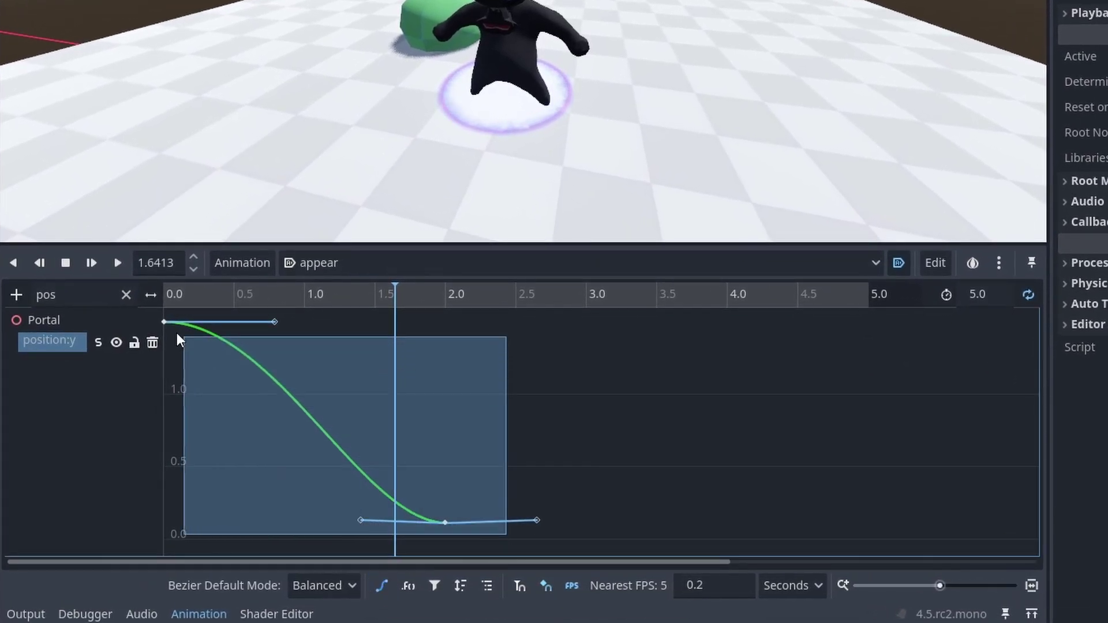
pyautogui.moveTo(309, 448); pyautogui.dragTo(432, 449)
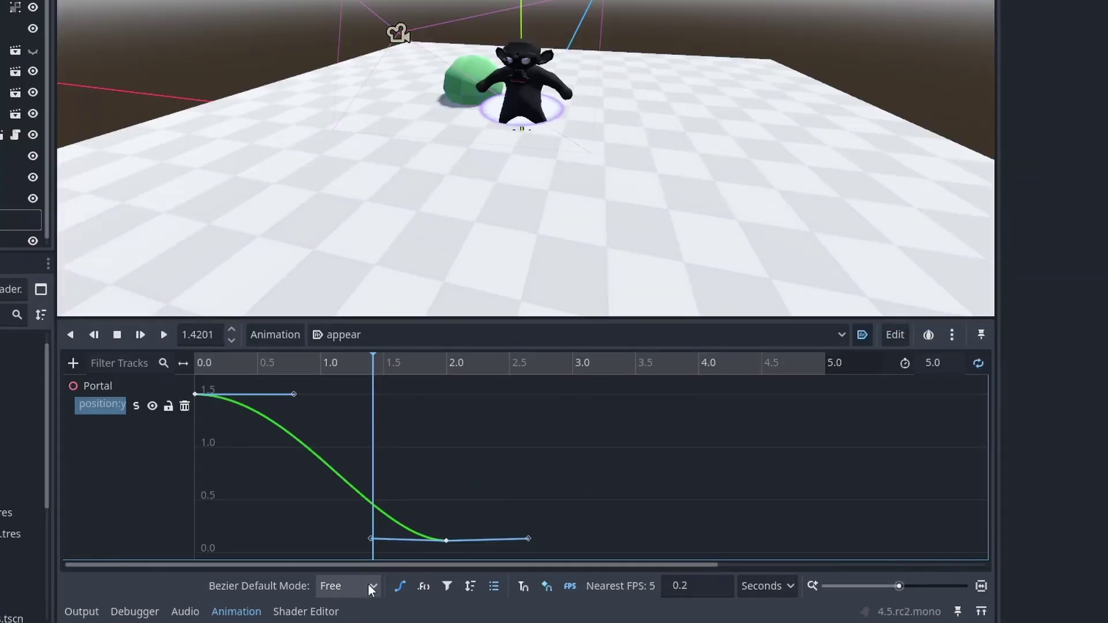
# Set Bezier Default Mode to Mirrored and insert three new keys on the curve.
pyautogui.click(369, 584)
pyautogui.click(371, 614)
pyautogui.rightClick(508, 473)
pyautogui.click(532, 484)
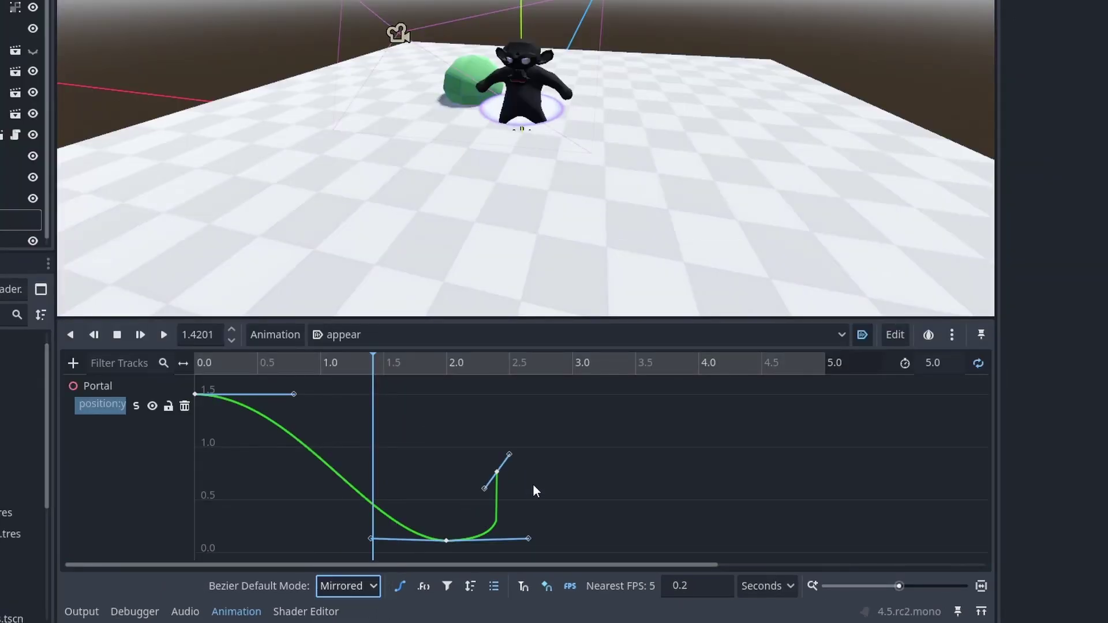
pyautogui.rightClick(595, 498)
pyautogui.click(616, 507)
pyautogui.rightClick(654, 439)
pyautogui.click(677, 446)
pyautogui.rightClick(739, 473)
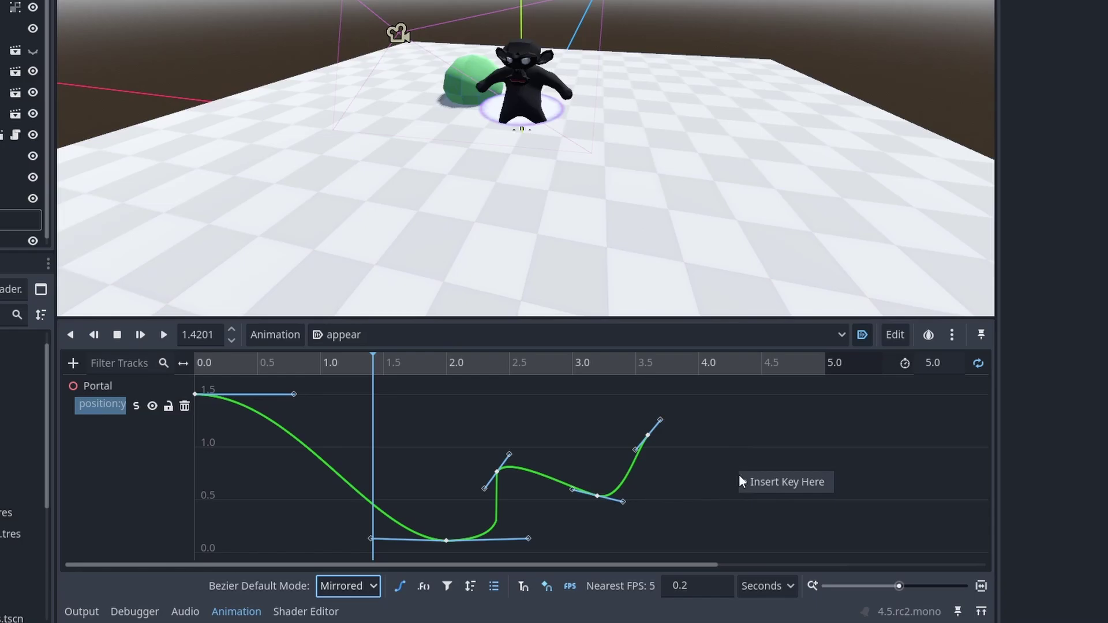
pyautogui.click(777, 490)
pyautogui.hotkey('ctrl', 'z')
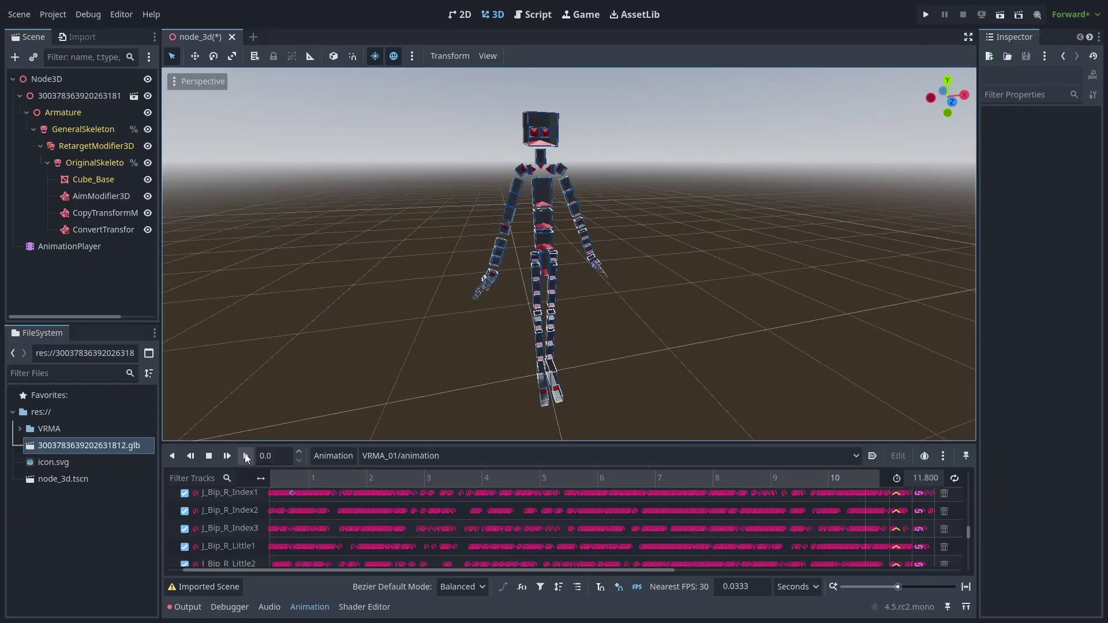
# Play the VRMA_01 animation and select the AimModifier3D node.
pyautogui.click(247, 458)
pyautogui.click(101, 196)
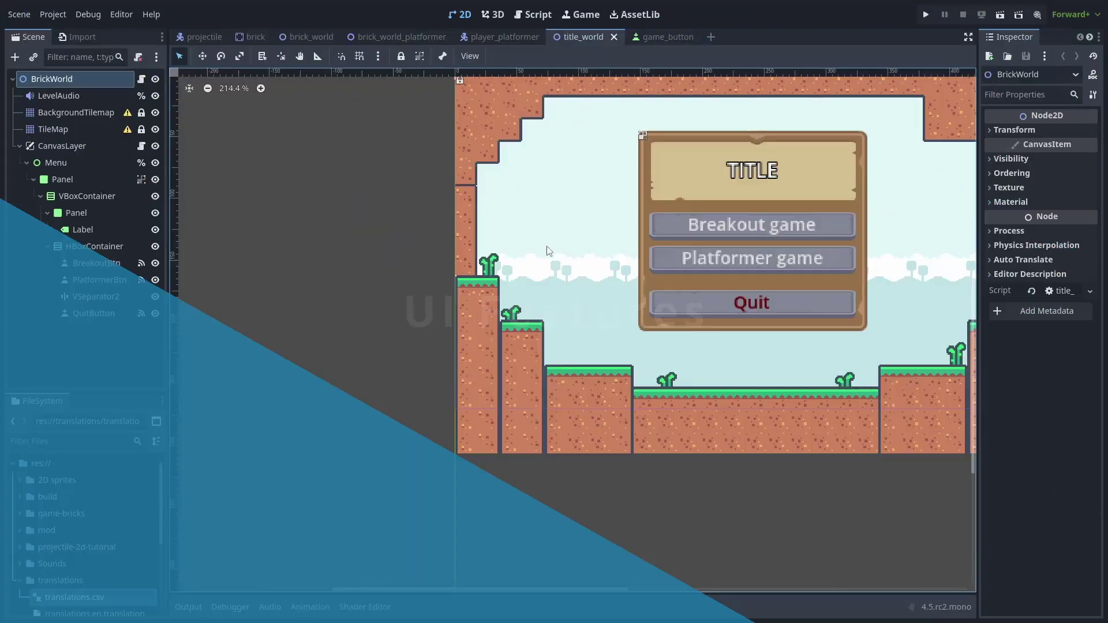
# Preview the title menu translated into English and Japanese.
pyautogui.click(481, 58)
pyautogui.moveTo(509, 286)
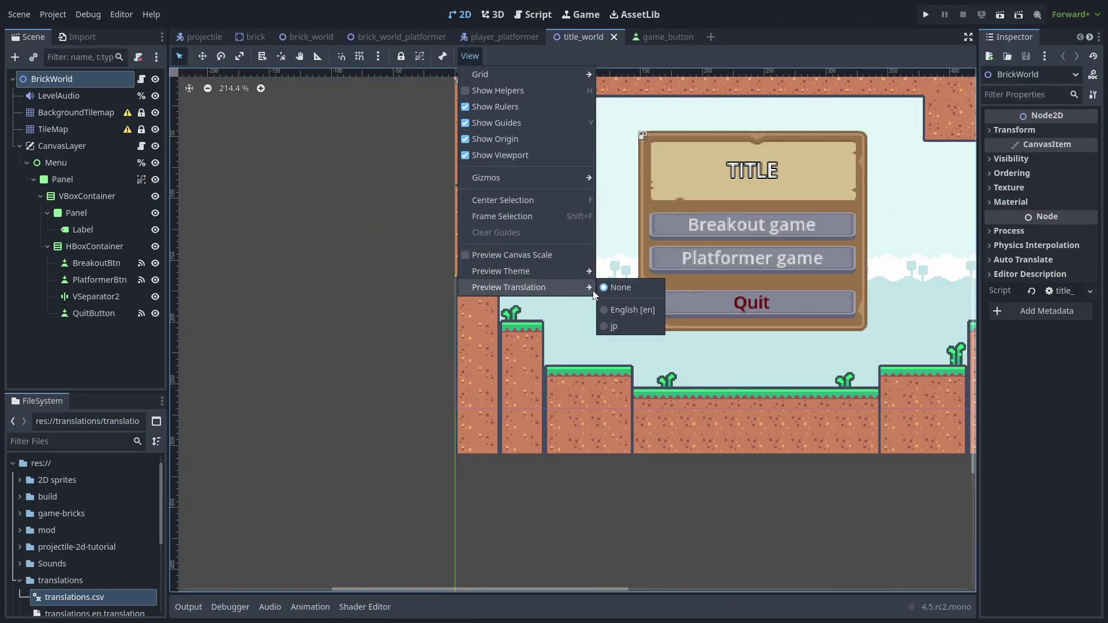
pyautogui.click(630, 309)
pyautogui.click(632, 326)
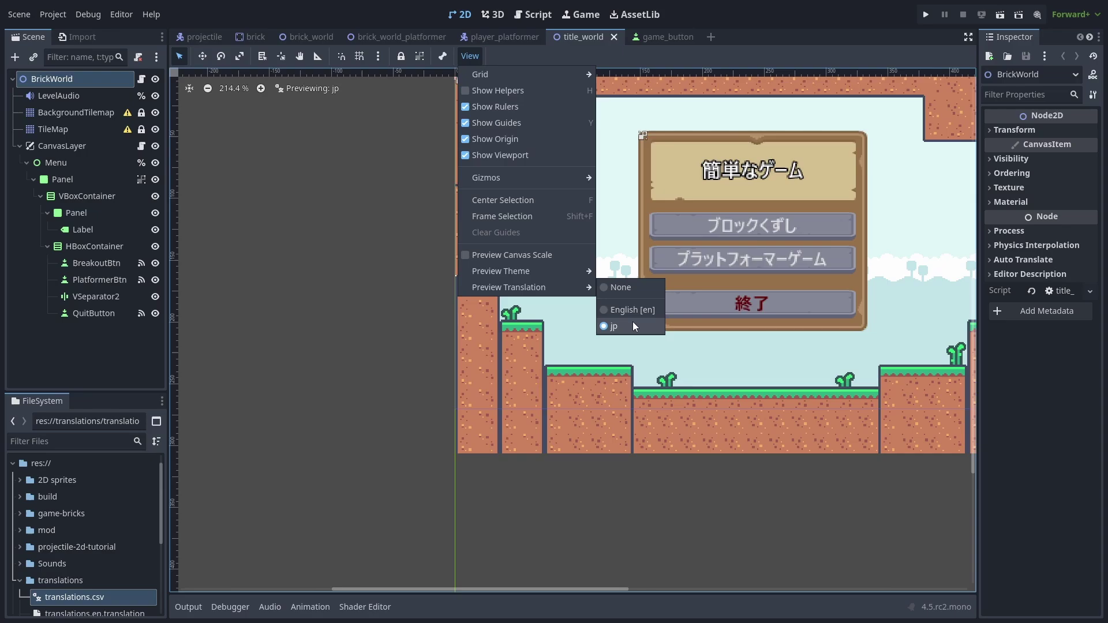
pyautogui.moveTo(805, 227); pyautogui.dragTo(589, 246, button='middle')
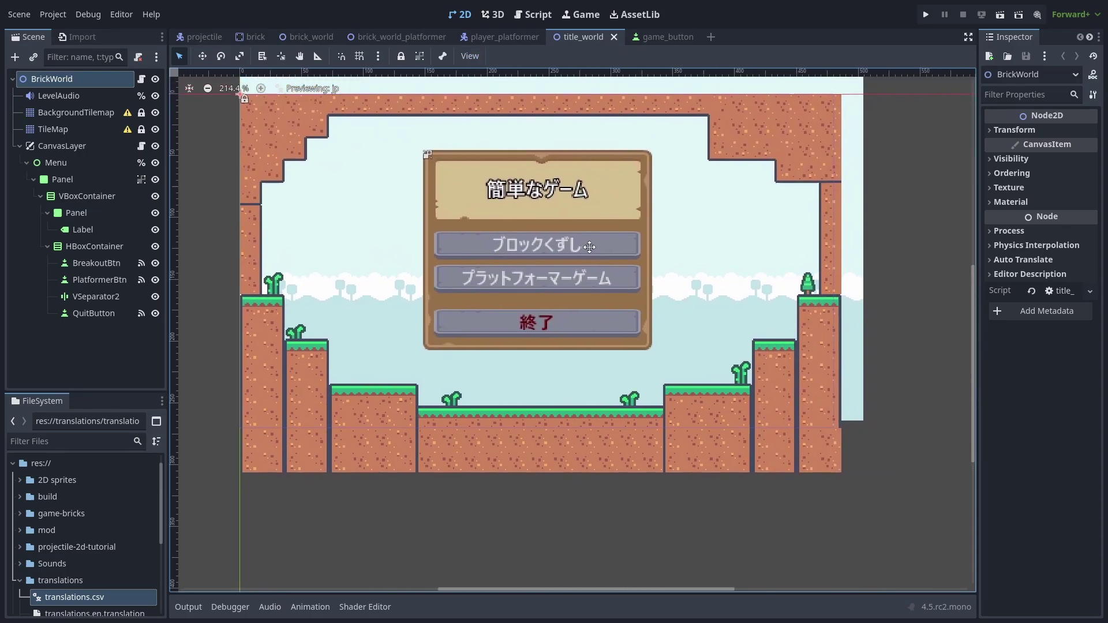
pyautogui.click(469, 56)
pyautogui.moveTo(509, 286)
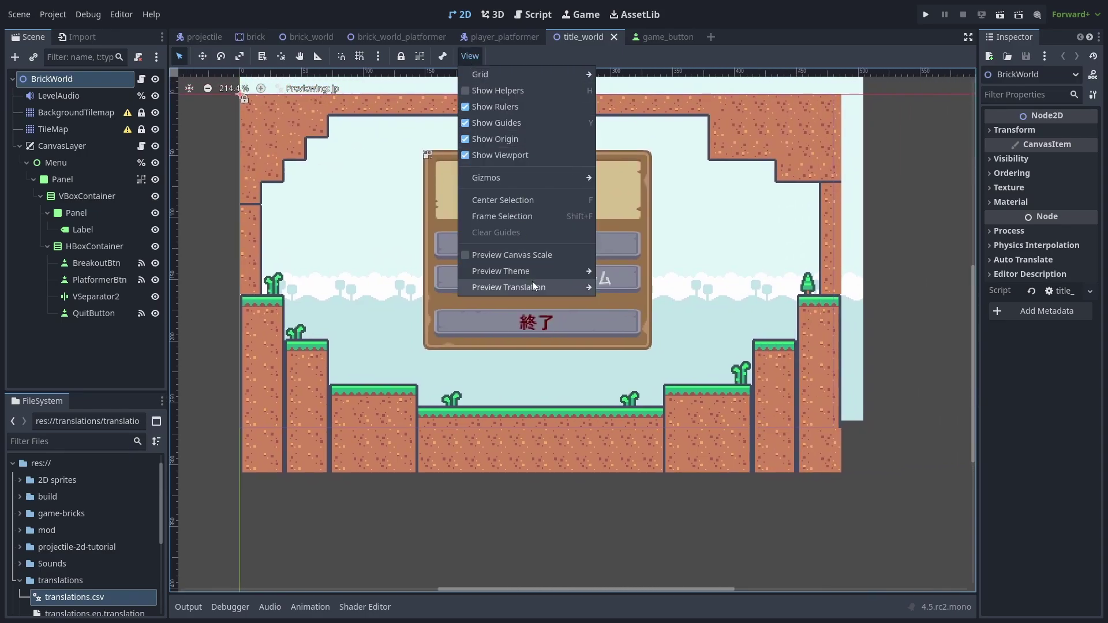
pyautogui.click(617, 310)
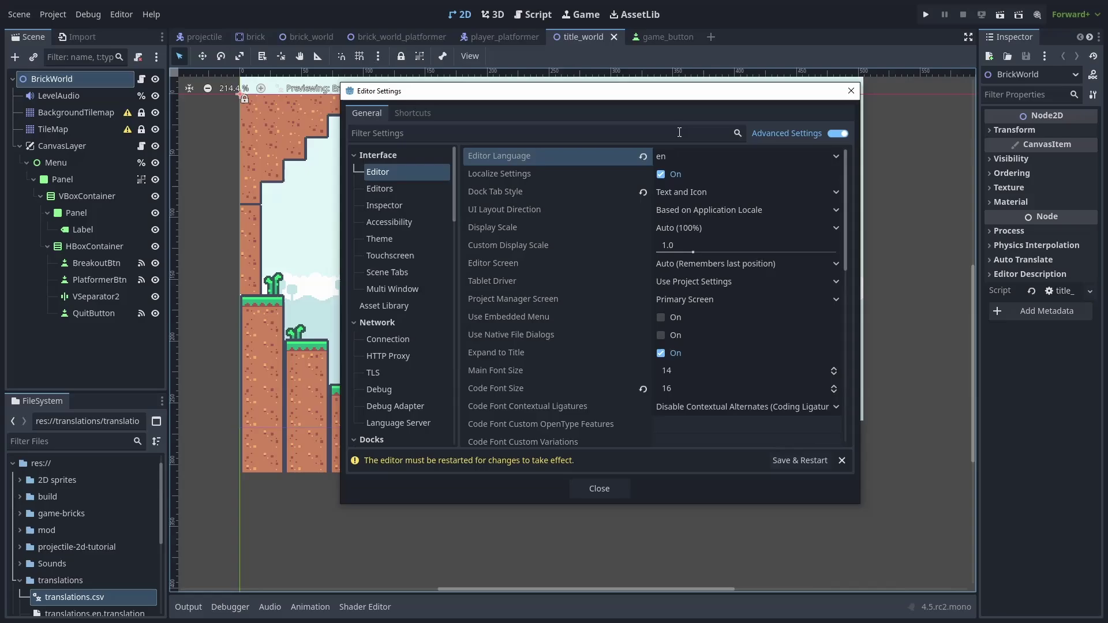
# Set the Editor Language setting to Japanese (ja).
pyautogui.click(679, 154)
pyautogui.click(683, 348)
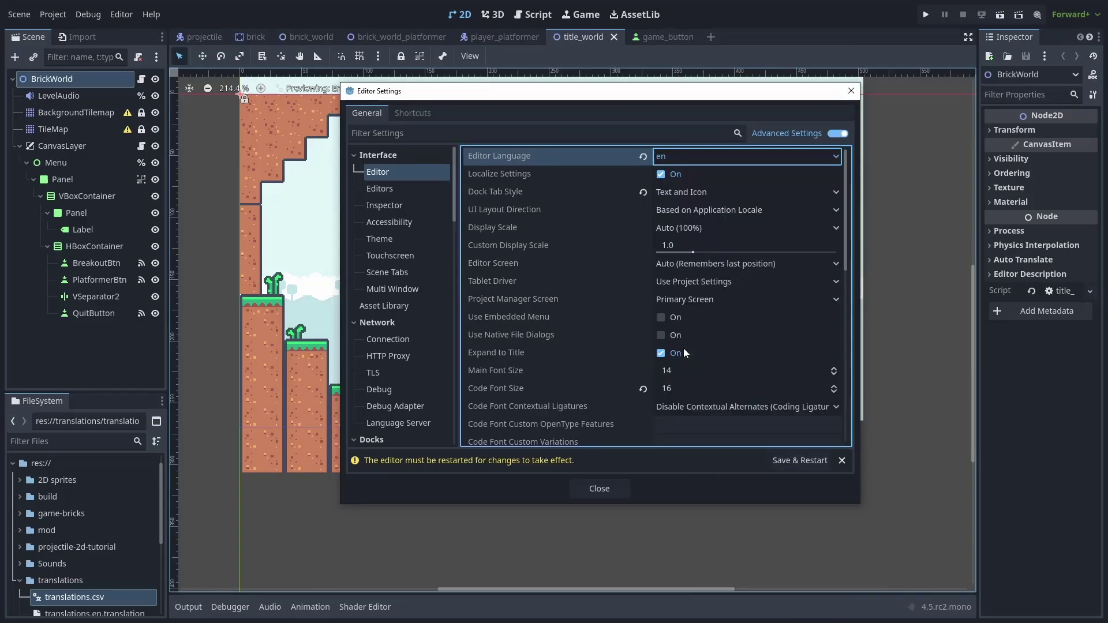
pyautogui.click(681, 158)
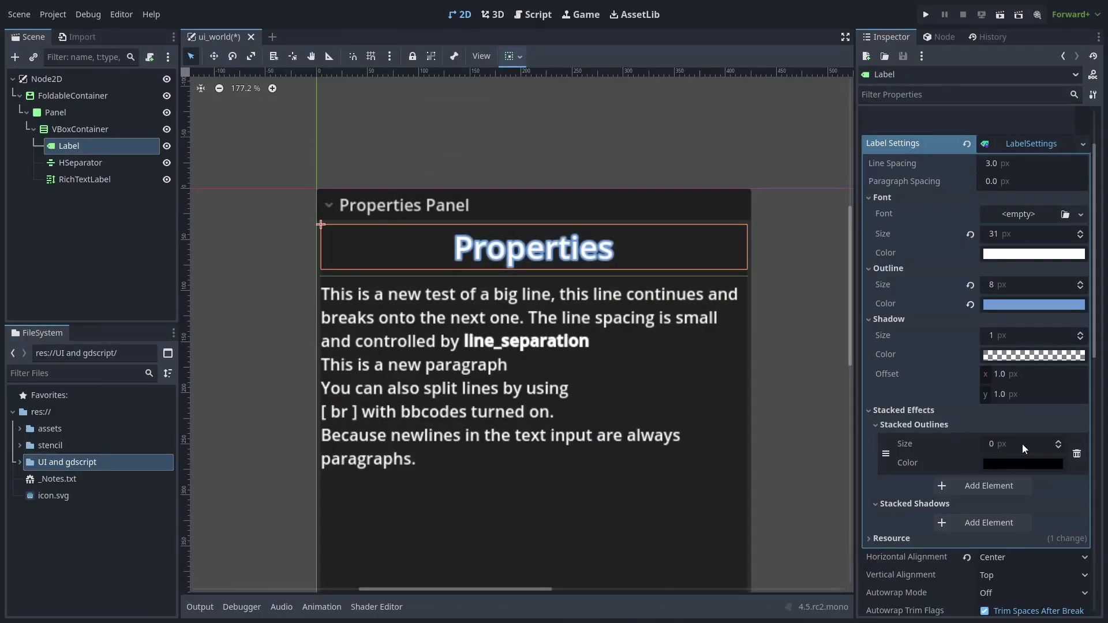
# Thicken the first stacked outline and color it pink.
pyautogui.moveTo(1023, 444); pyautogui.dragTo(1036, 444)
pyautogui.click(1023, 463)
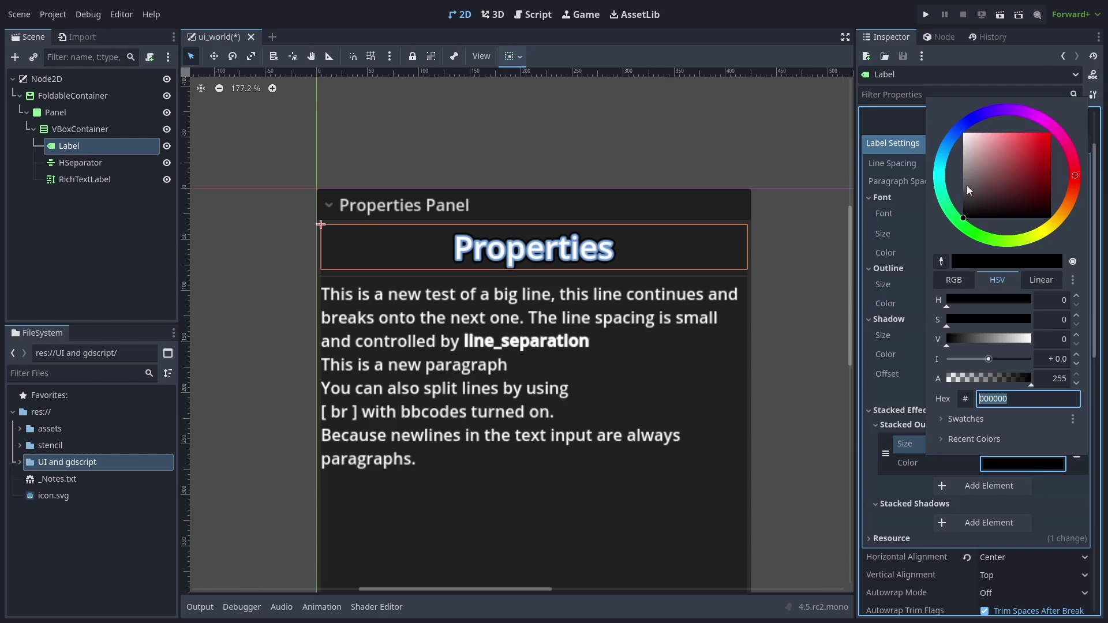
pyautogui.click(1010, 137)
pyautogui.press('Escape')
# Add a second 12 px red stacked outline and recolor the first to purple.
pyautogui.click(989, 486)
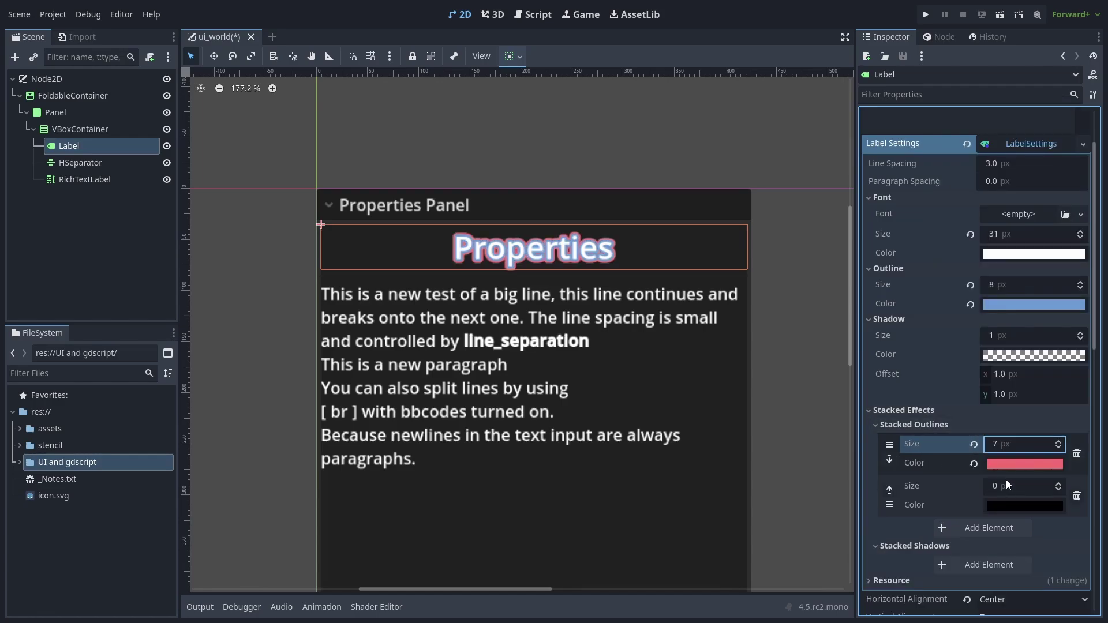
pyautogui.click(1016, 505)
pyautogui.click(1033, 197)
pyautogui.click(1013, 445)
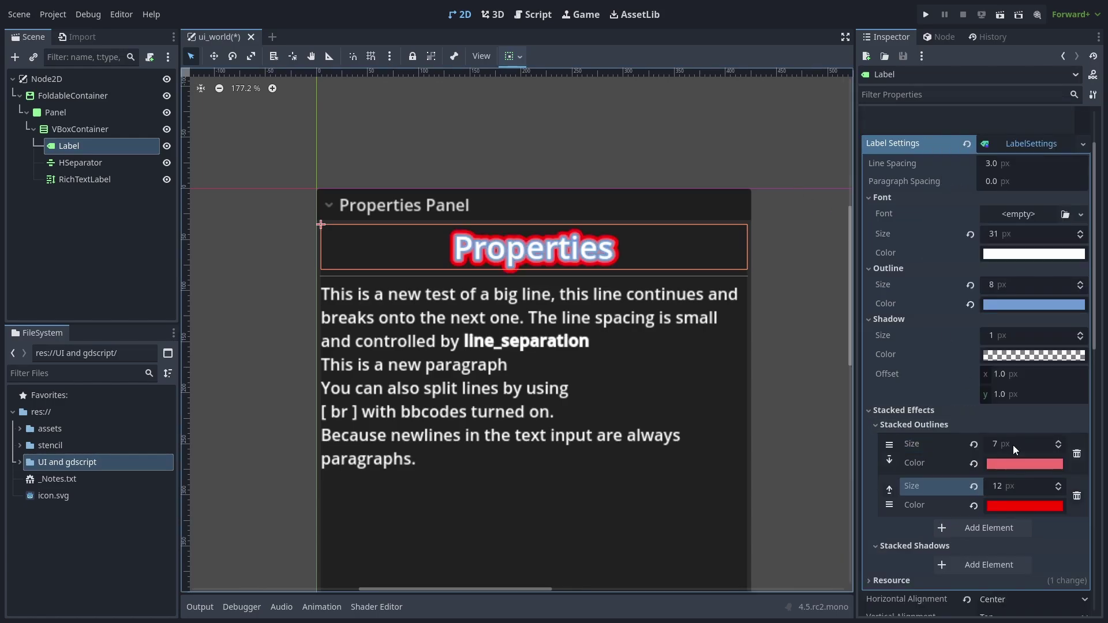
pyautogui.write('12')
pyautogui.click(1020, 465)
pyautogui.moveTo(1016, 158); pyautogui.dragTo(1053, 189)
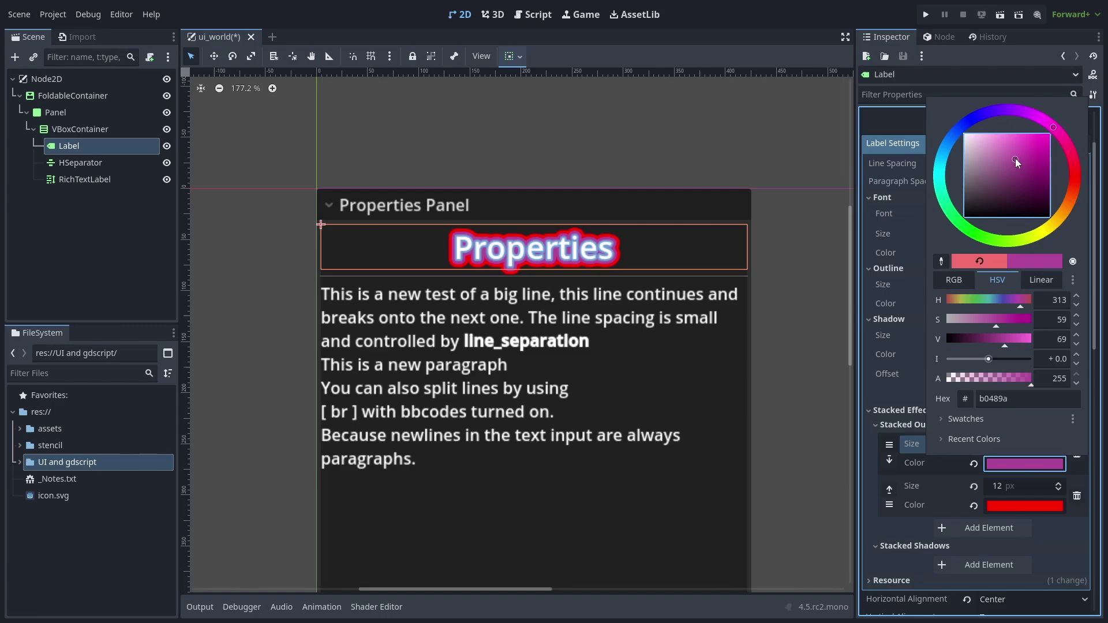
pyautogui.click(795, 178)
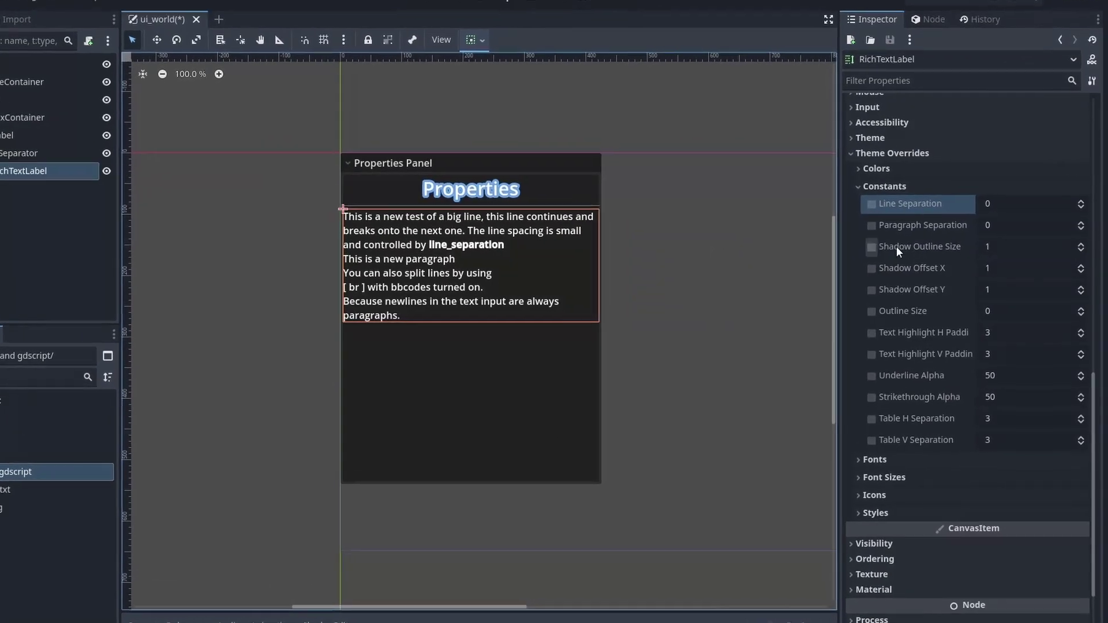
# Enable the RichTextLabel's Line Separation override at -5.
pyautogui.scroll(5, 975, 218)
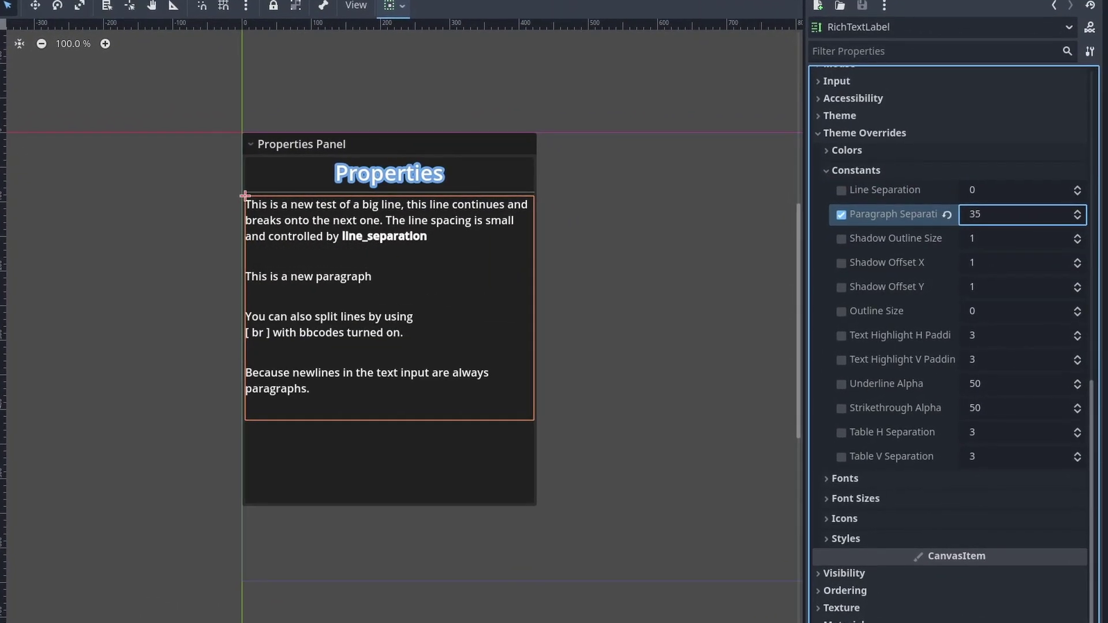
pyautogui.click(987, 192)
pyautogui.write('-5')
pyautogui.press('Return')
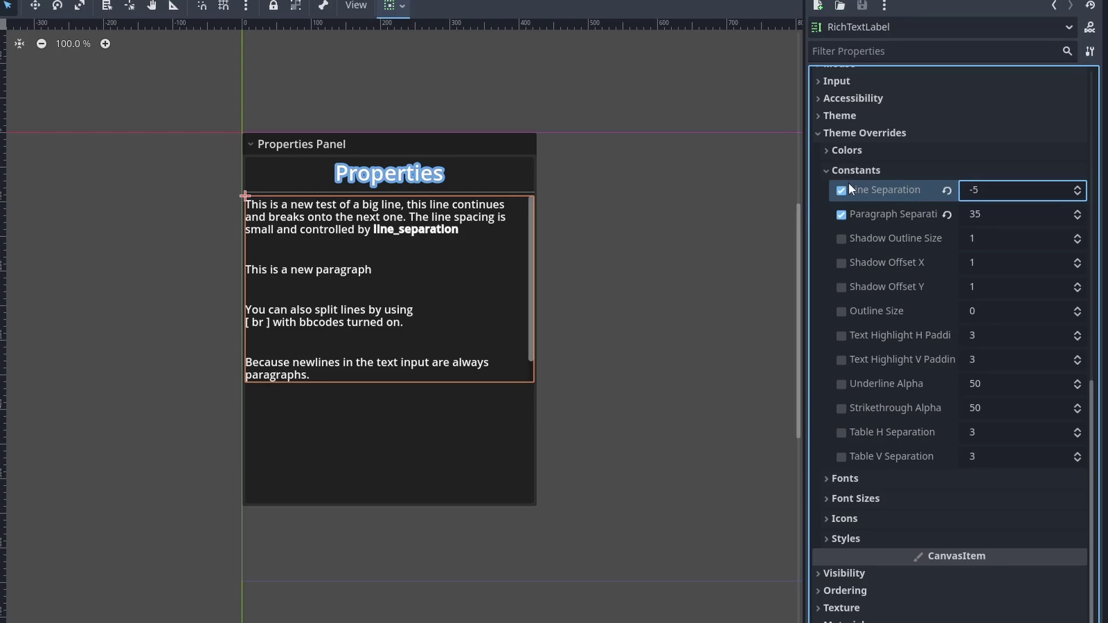
pyautogui.click(658, 213)
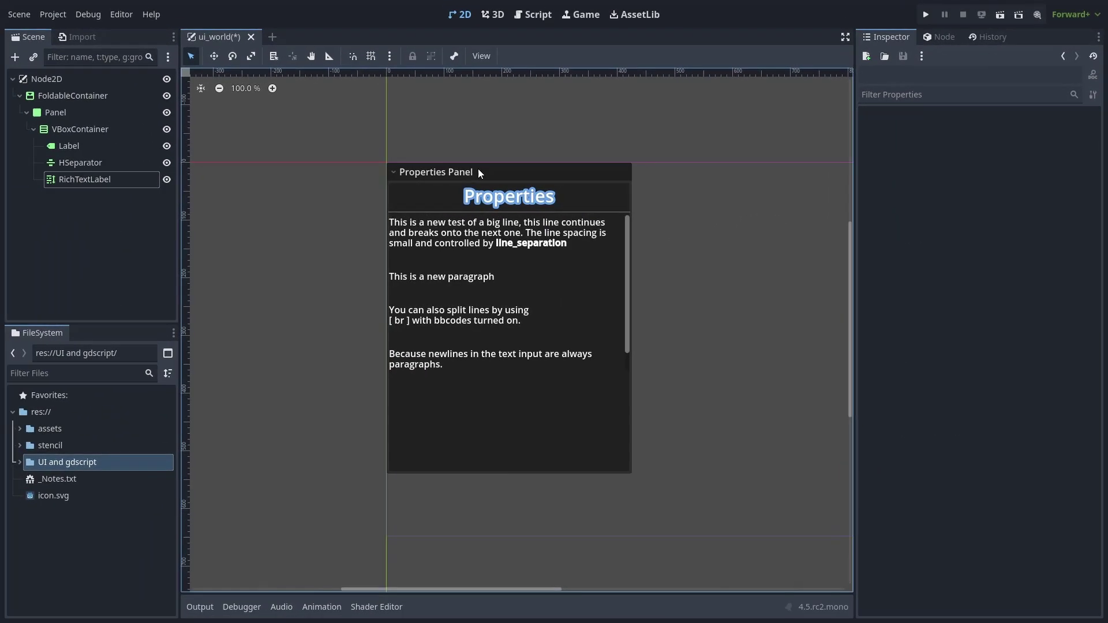
# Fold and unfold the FoldableContainer's Properties Panel, then raise Sampling from 1.00 to 3.75.
pyautogui.click(479, 170)
pyautogui.click(990, 133)
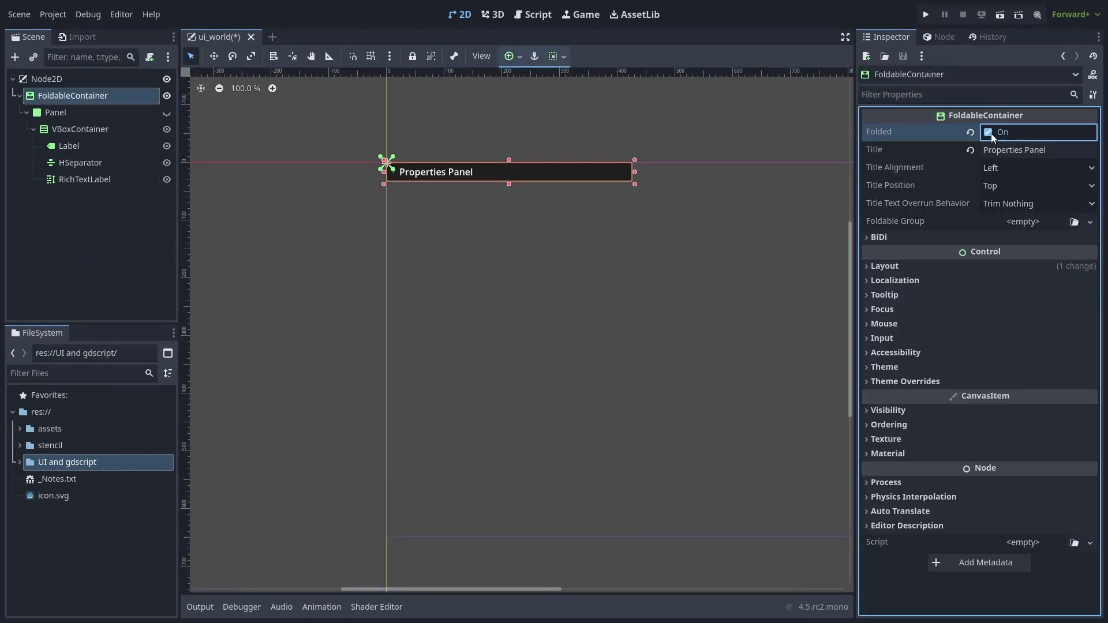
pyautogui.click(992, 134)
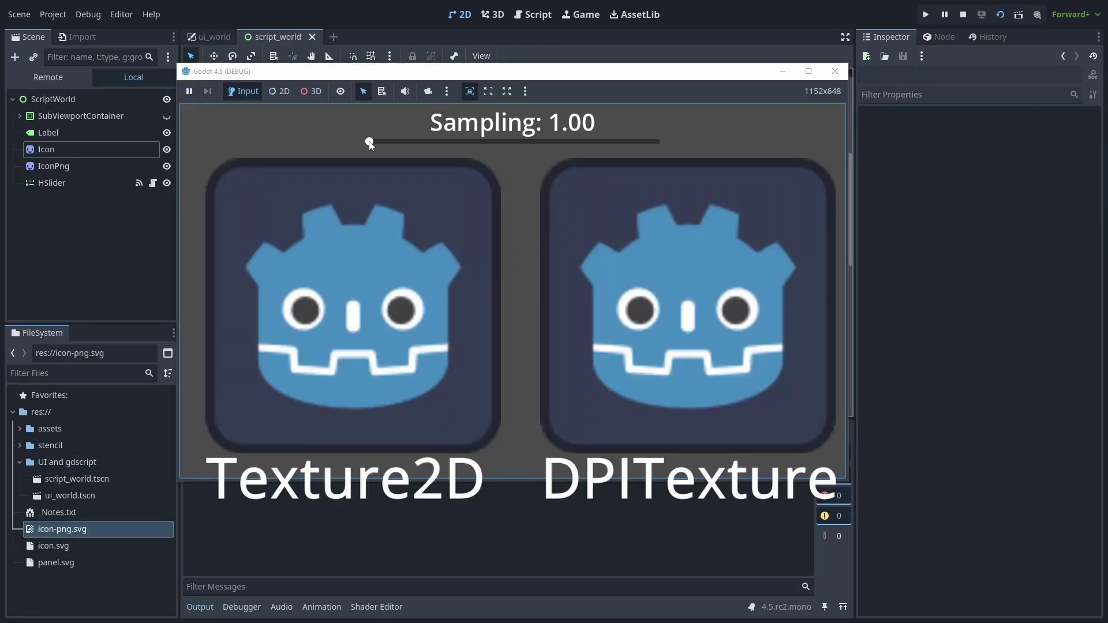
pyautogui.moveTo(369, 142)
pyautogui.mouseDown()
pyautogui.moveTo(653, 144)
pyautogui.moveTo(341, 139)
pyautogui.moveTo(654, 144)
pyautogui.mouseUp()
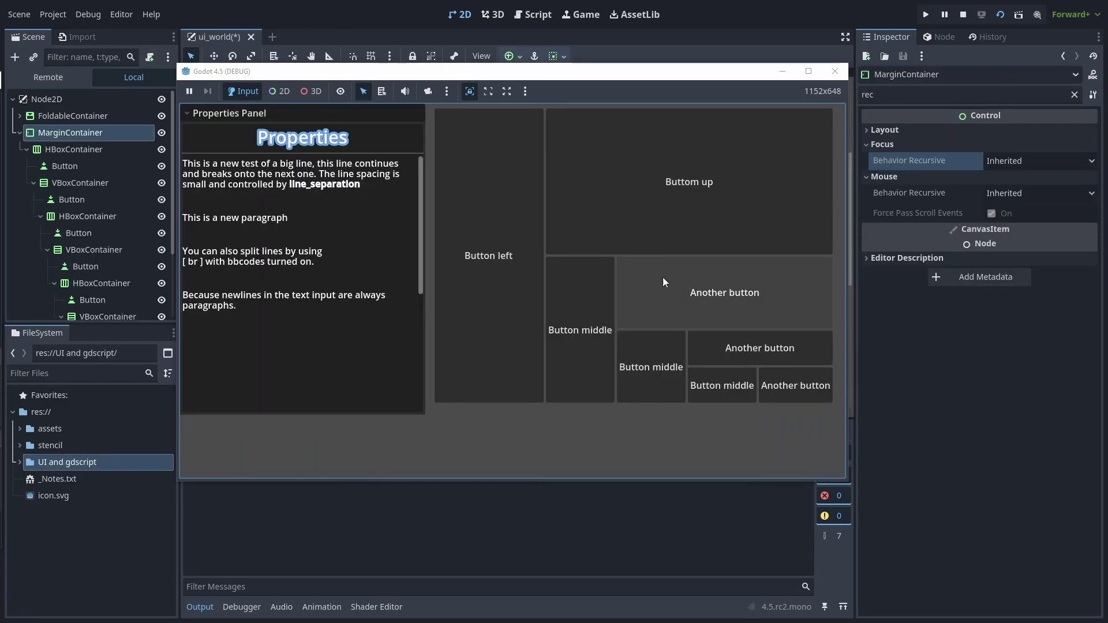
# Move keyboard focus between the running scene's buttons with the arrow keys.
pyautogui.press('Up')
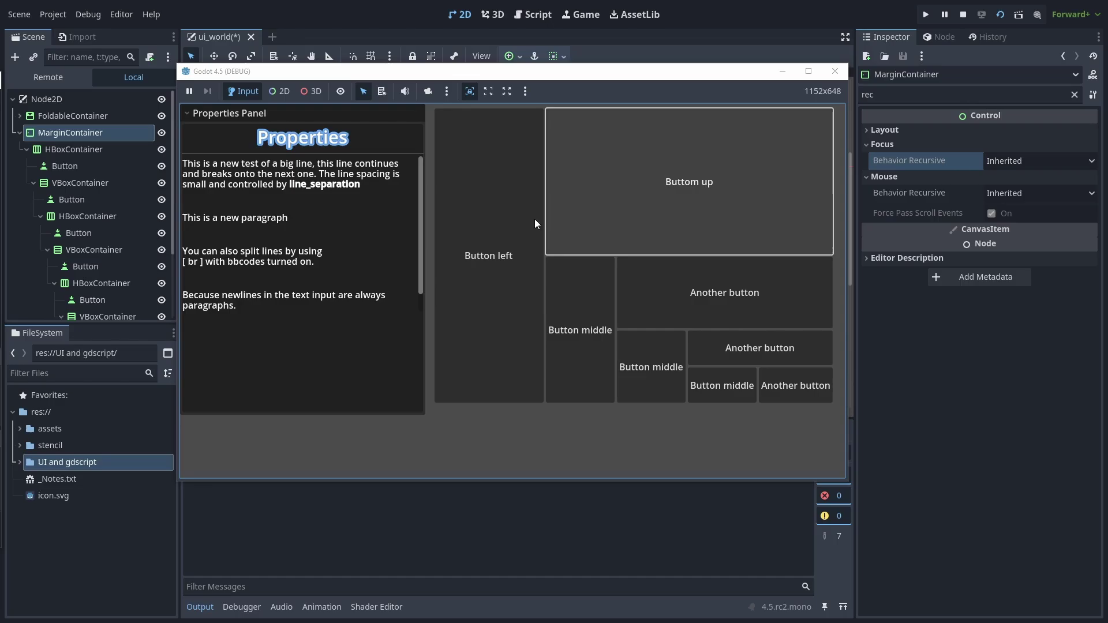
pyautogui.press('Down')
pyautogui.press('Up')
pyautogui.press('Down')
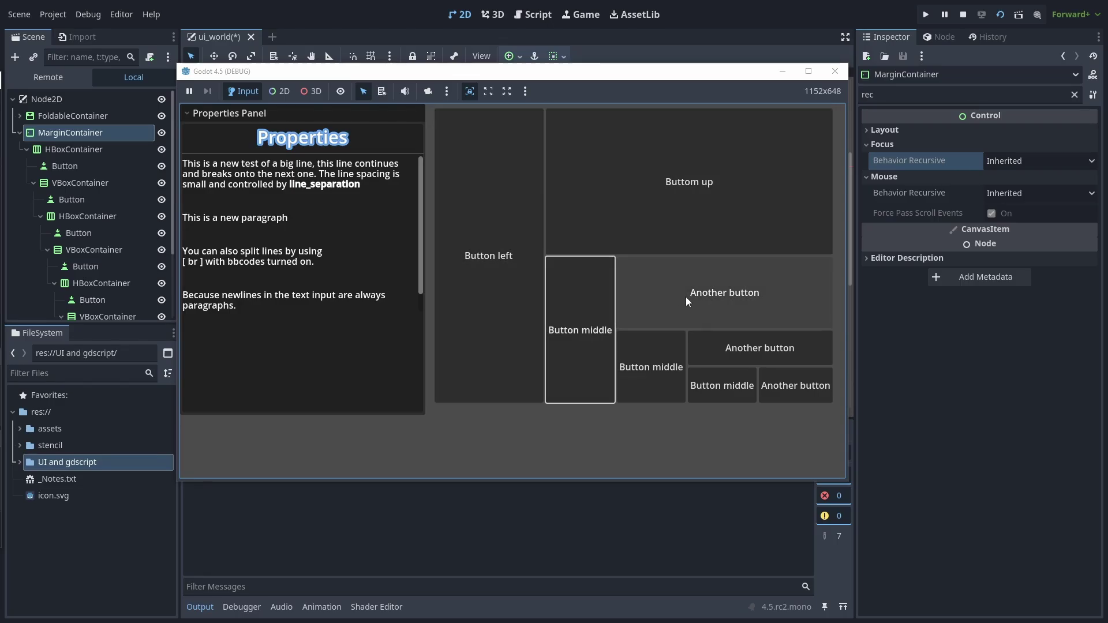
pyautogui.press('Right')
# Set MarginContainer's Focus and Mouse Behavior Recursive to Disabled.
pyautogui.click(1000, 161)
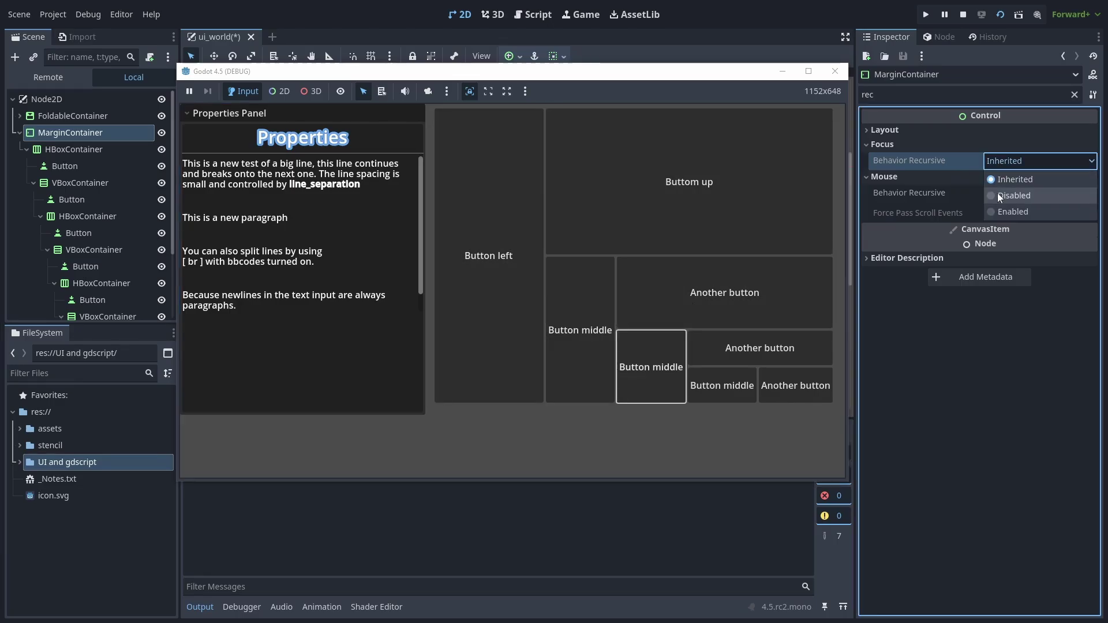
pyautogui.click(1002, 195)
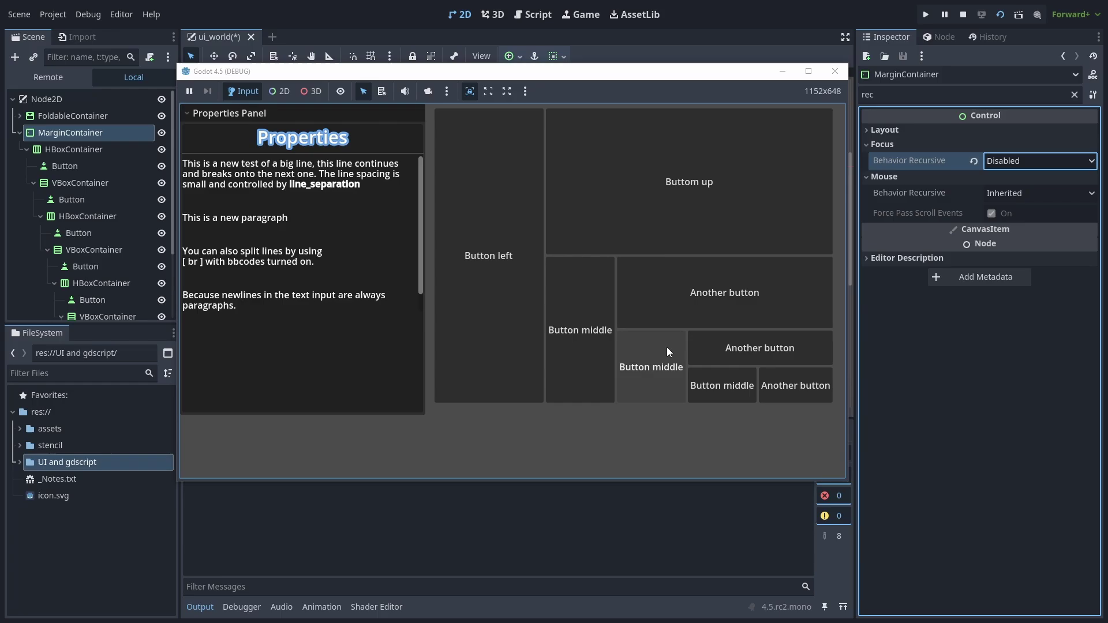
pyautogui.click(999, 193)
pyautogui.click(1003, 226)
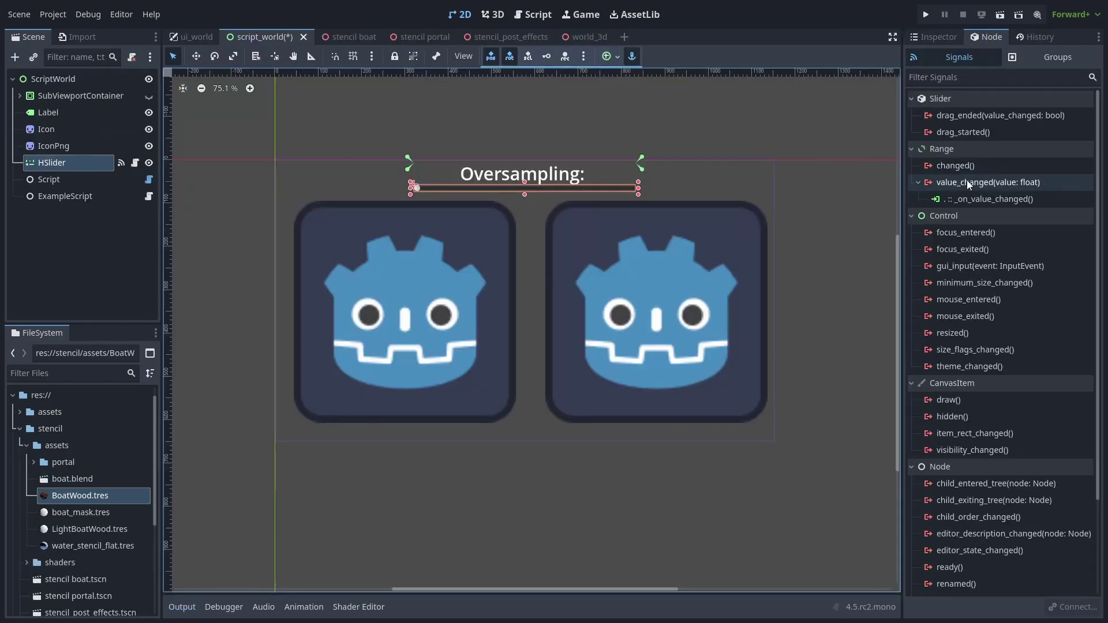
# Connect HSlider's value_changed to ExampleScript with Append Source, then select the new source parameter.
pyautogui.doubleClick(968, 182)
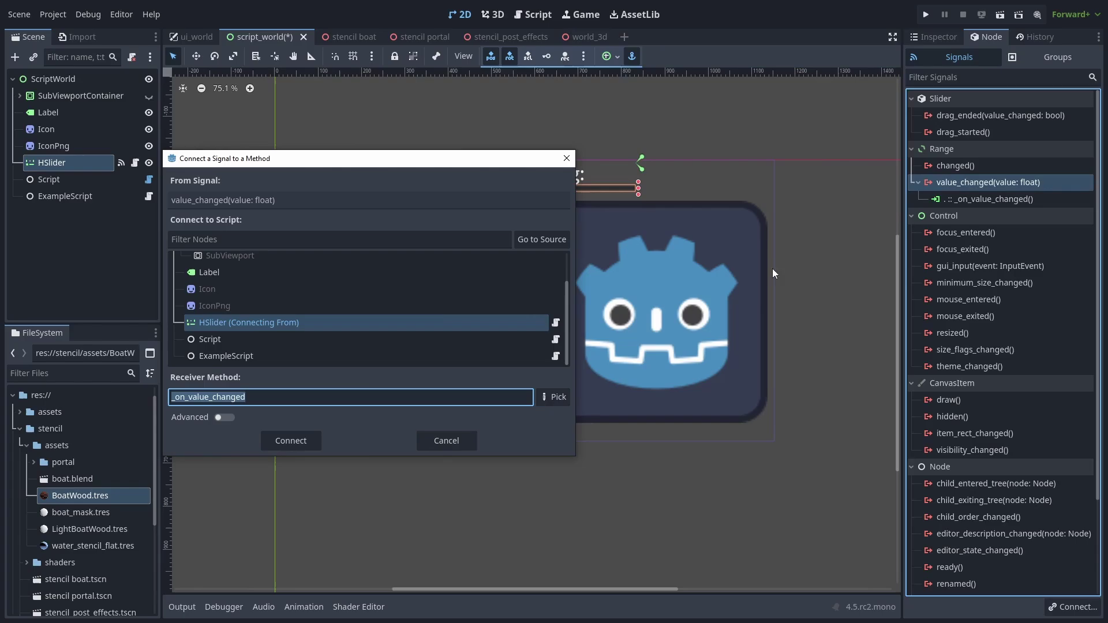
pyautogui.click(249, 358)
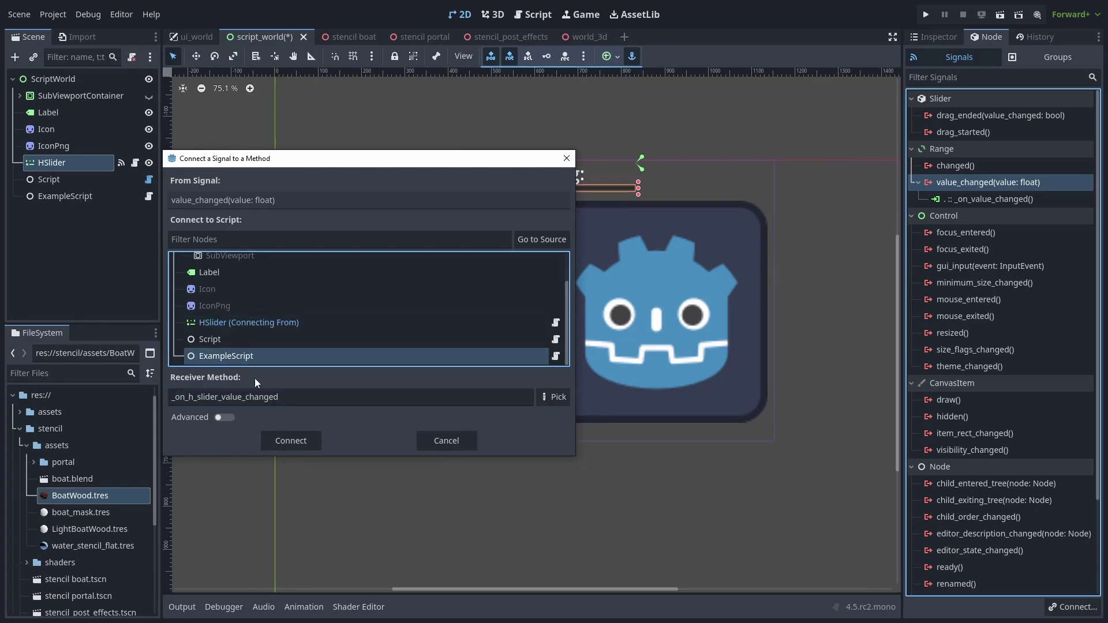
pyautogui.click(228, 416)
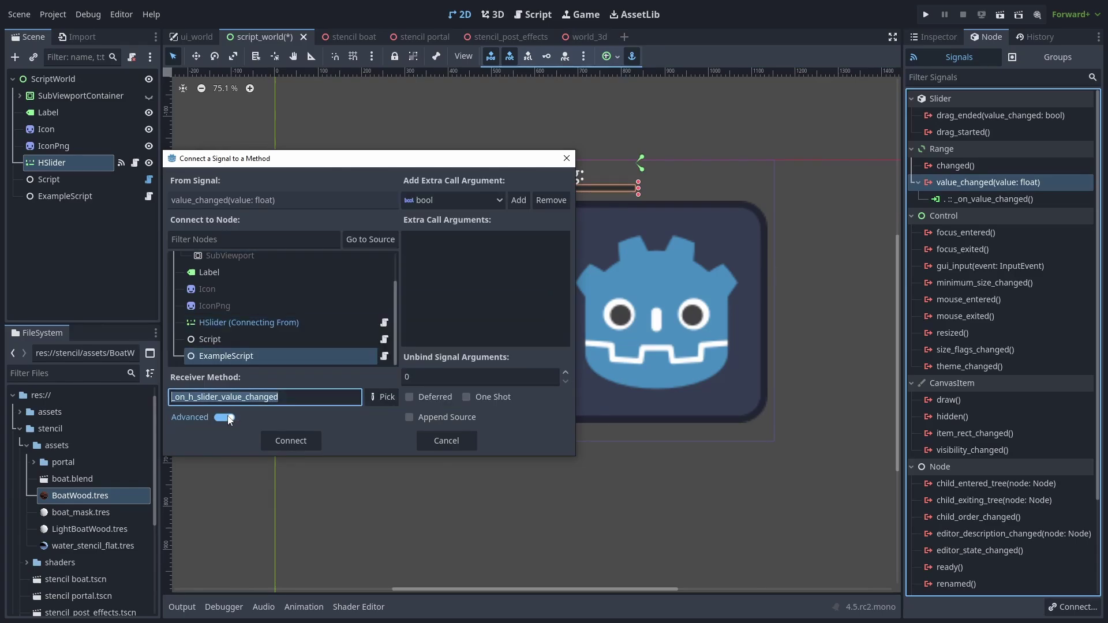
pyautogui.click(468, 417)
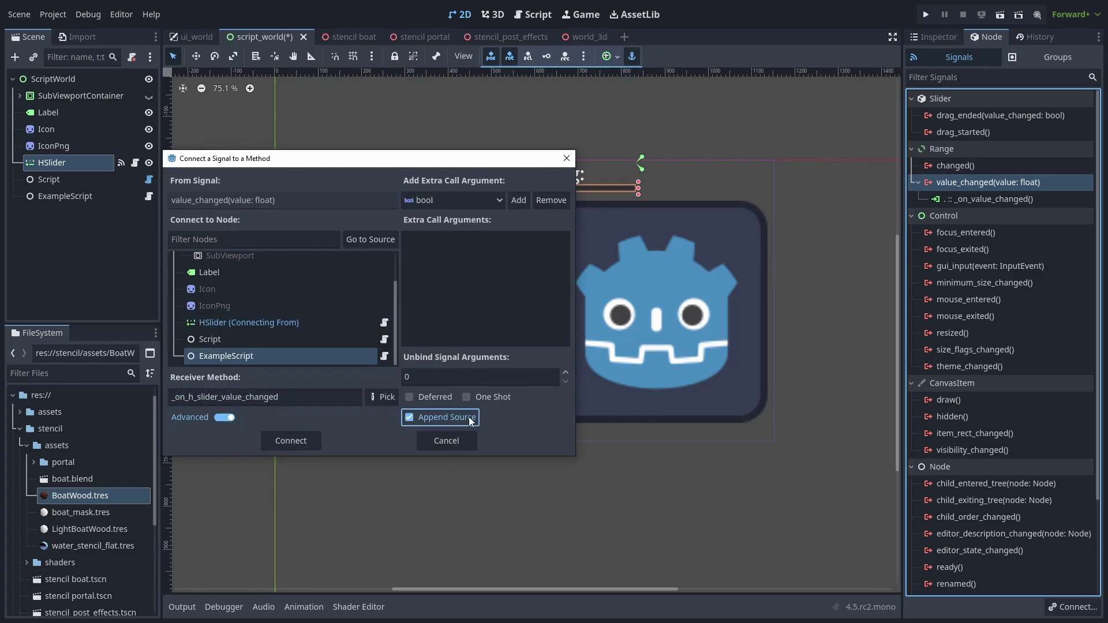
pyautogui.click(305, 441)
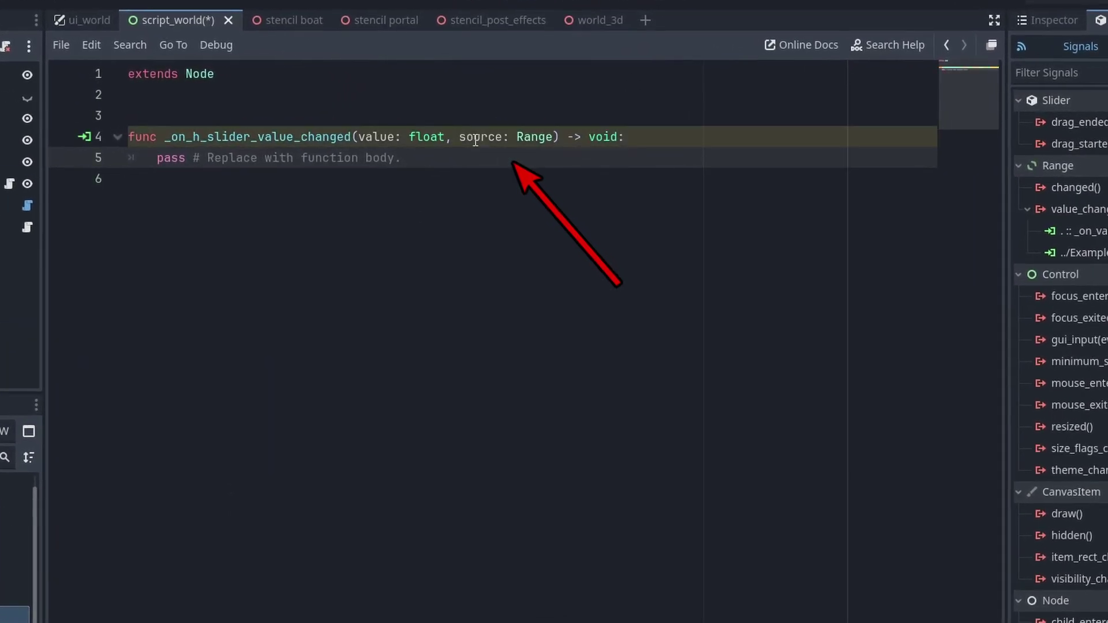
pyautogui.doubleClick(475, 141)
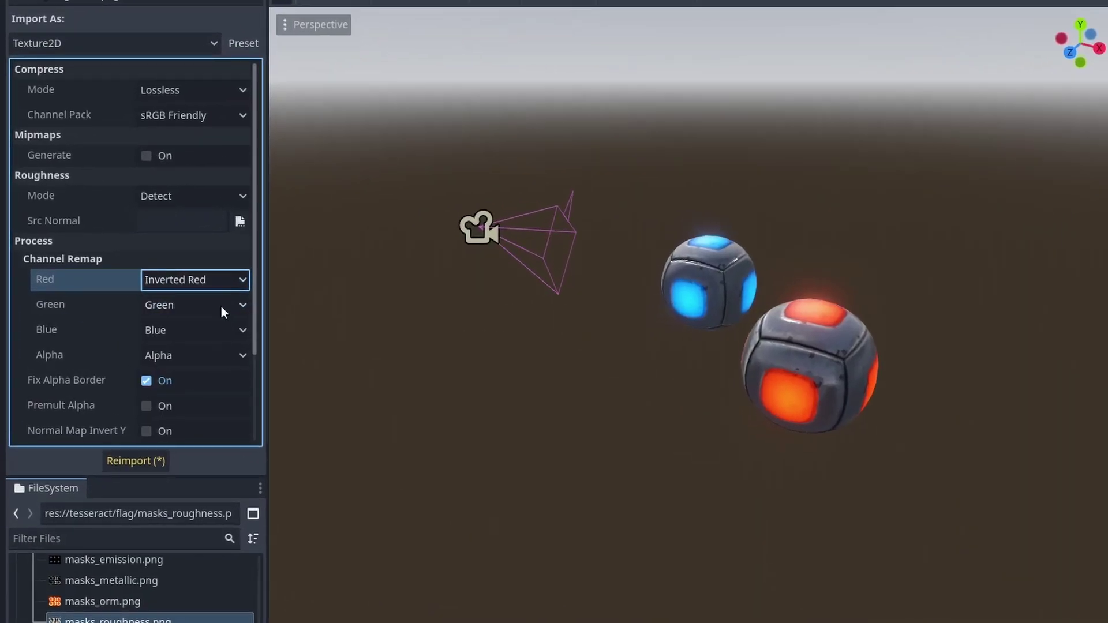
# Set masks_roughness.png's red, green and blue channel remaps to Inverted Red and reimport.
pyautogui.click(221, 306)
pyautogui.click(221, 407)
pyautogui.click(225, 330)
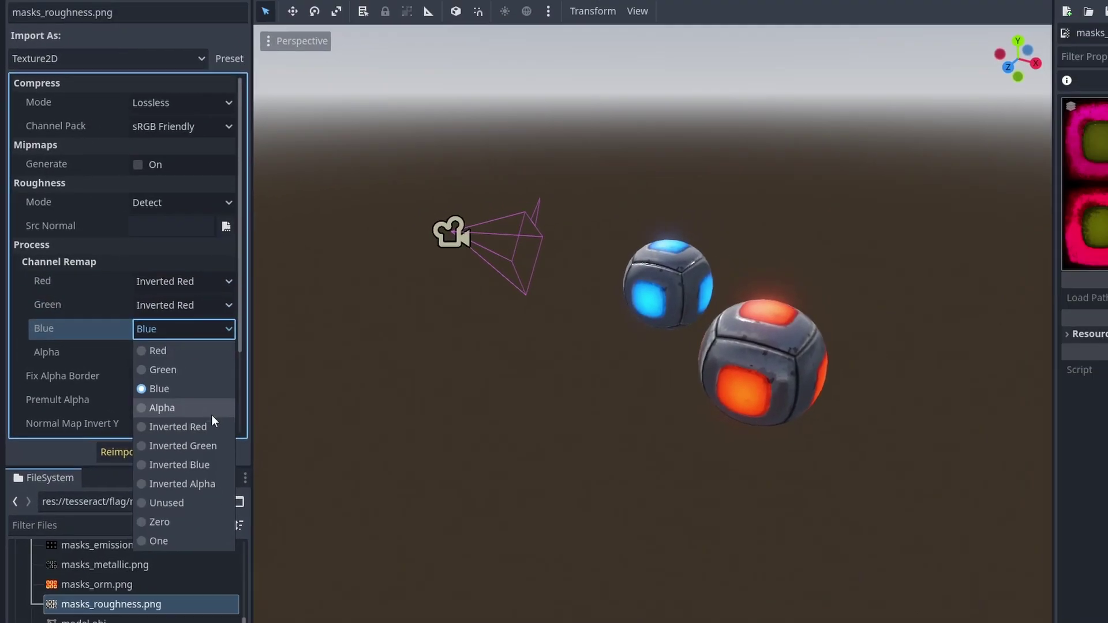
pyautogui.click(191, 436)
pyautogui.click(128, 432)
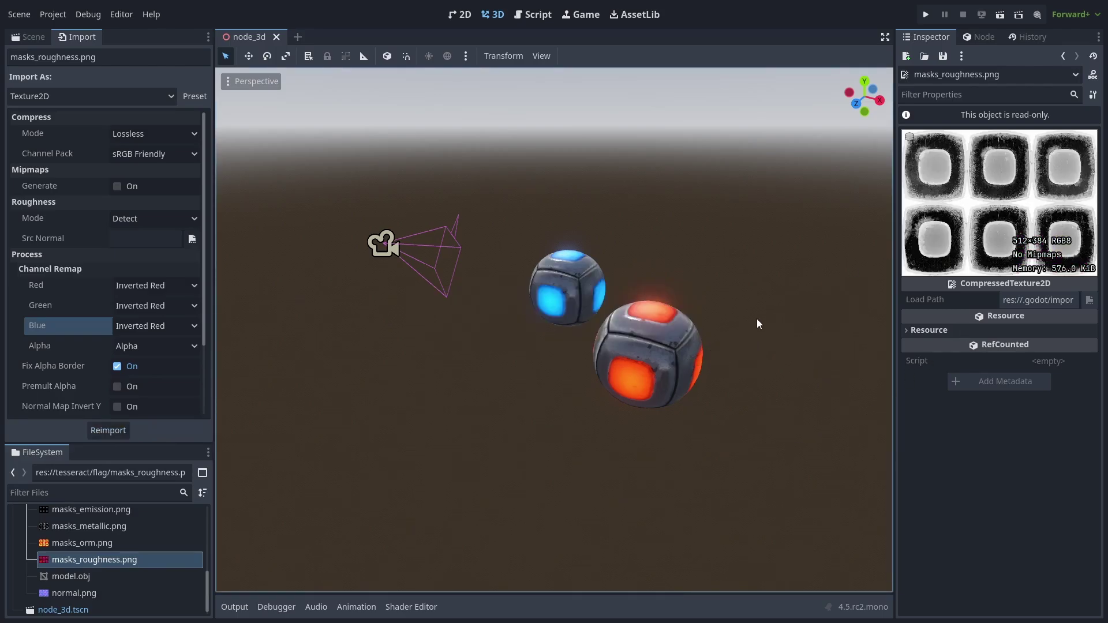
pyautogui.click(129, 432)
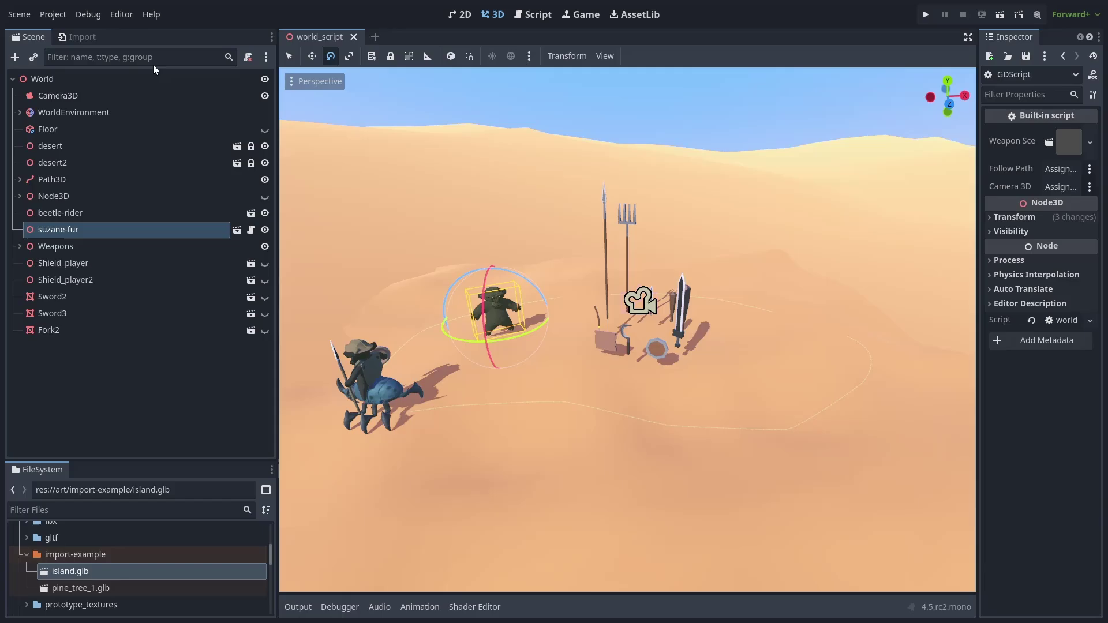
# Set island.glb and pine_tree_1.glb materials to Extract Once and reimport both.
pyautogui.click(78, 37)
pyautogui.scroll(-5, 193, 247)
pyautogui.scroll(-1, 193, 247)
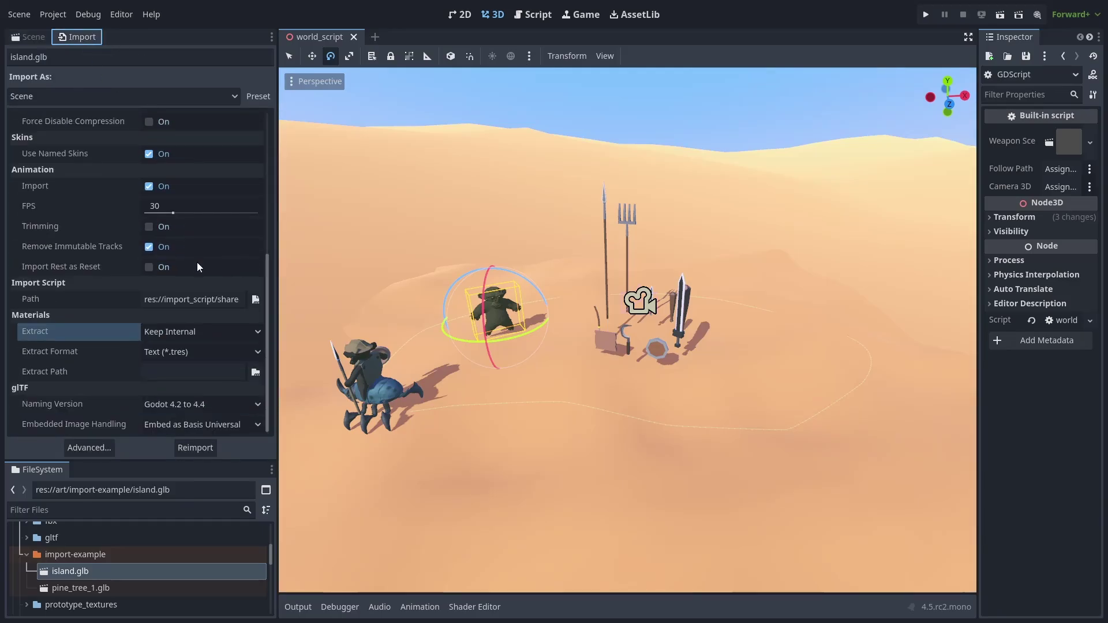
pyautogui.keyDown('shift'); pyautogui.click(104, 589); pyautogui.keyUp('shift')
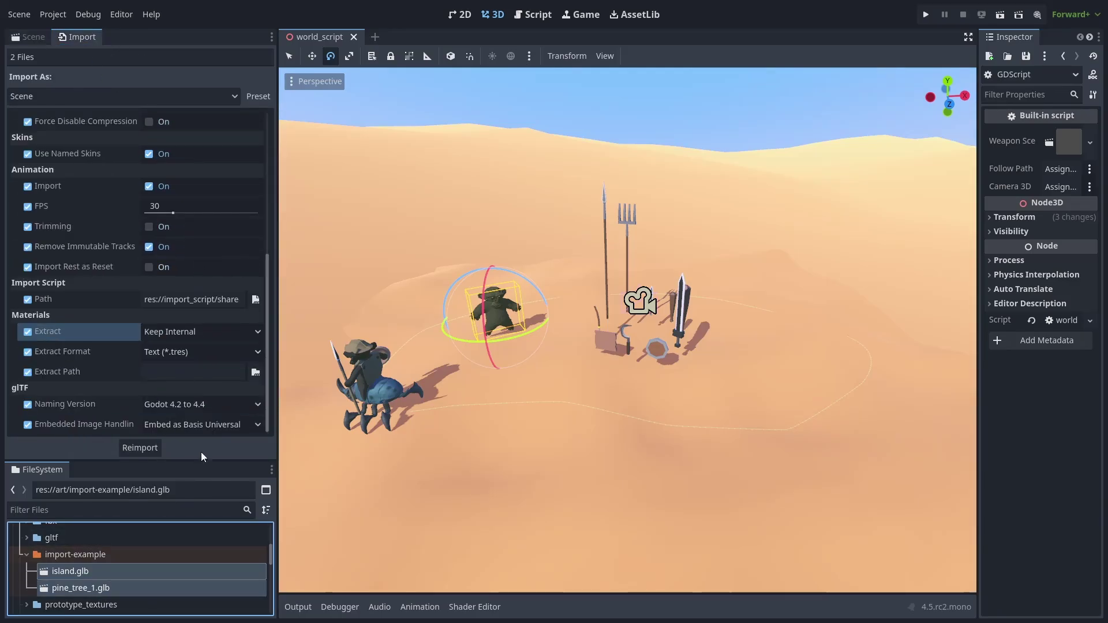
pyautogui.click(203, 335)
pyautogui.click(205, 366)
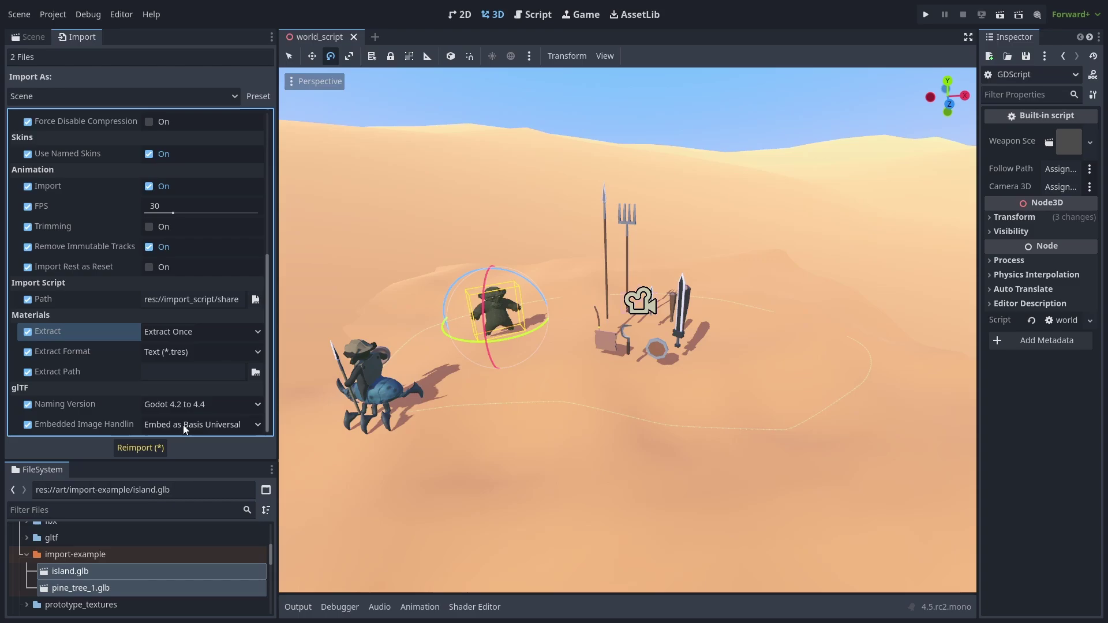
pyautogui.click(140, 448)
# In Advanced Import Settings, set the Root Script to beetle-rider.gd.
pyautogui.doubleClick(70, 587)
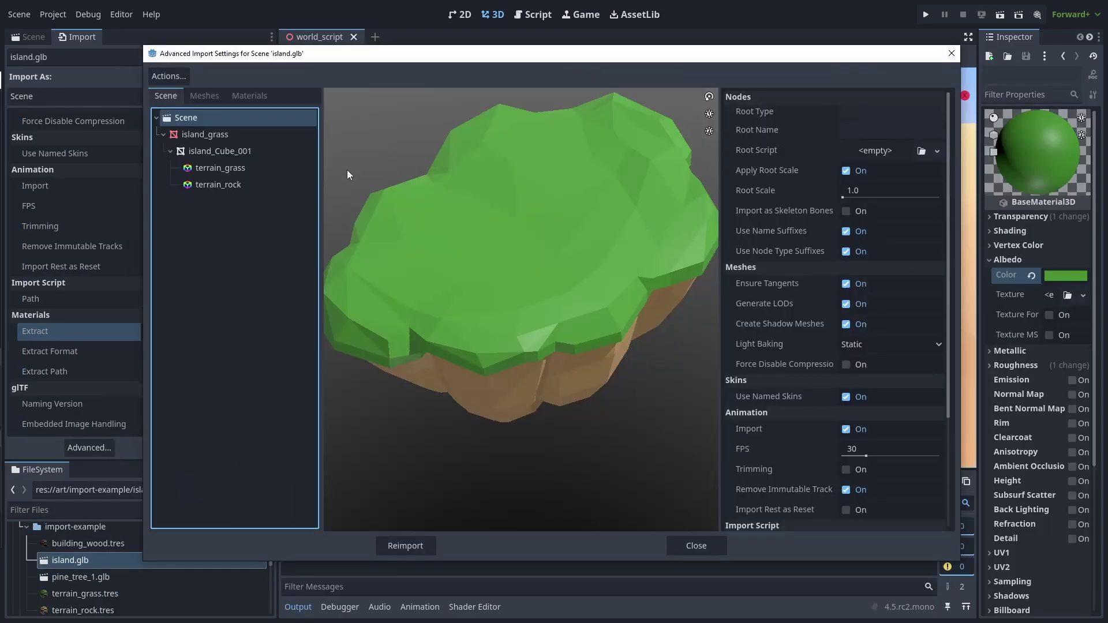
pyautogui.click(251, 174)
pyautogui.click(925, 135)
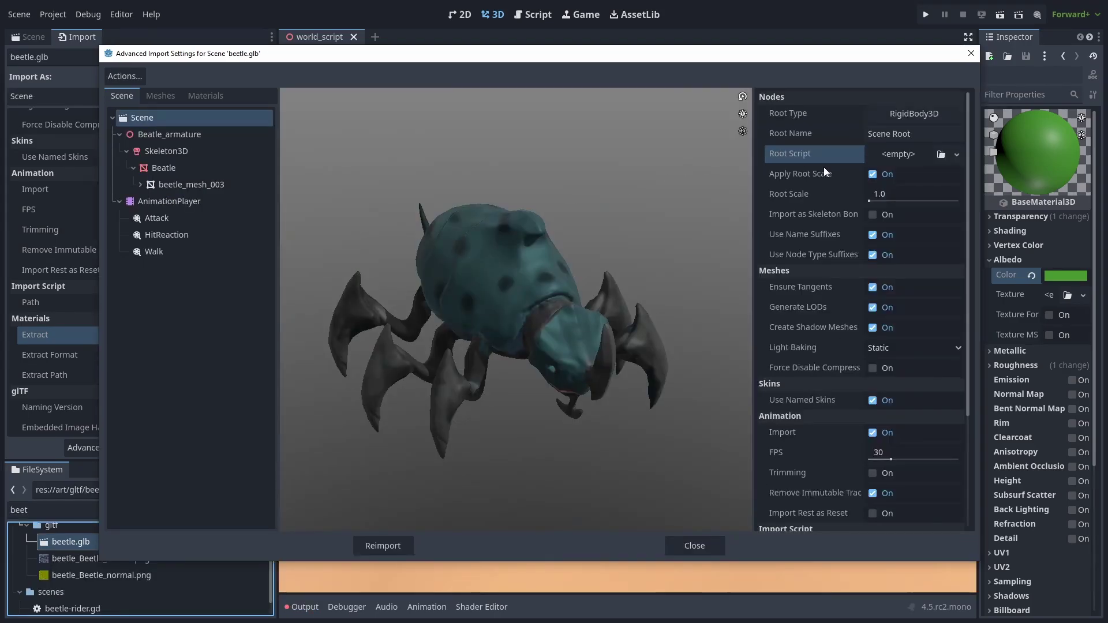
pyautogui.click(942, 155)
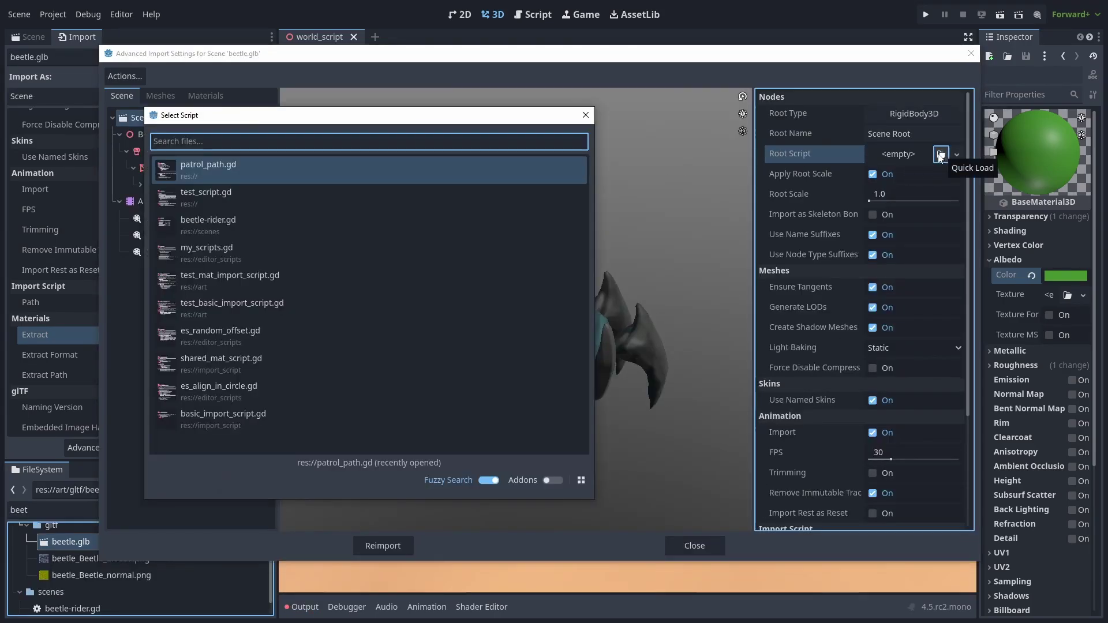
pyautogui.doubleClick(274, 229)
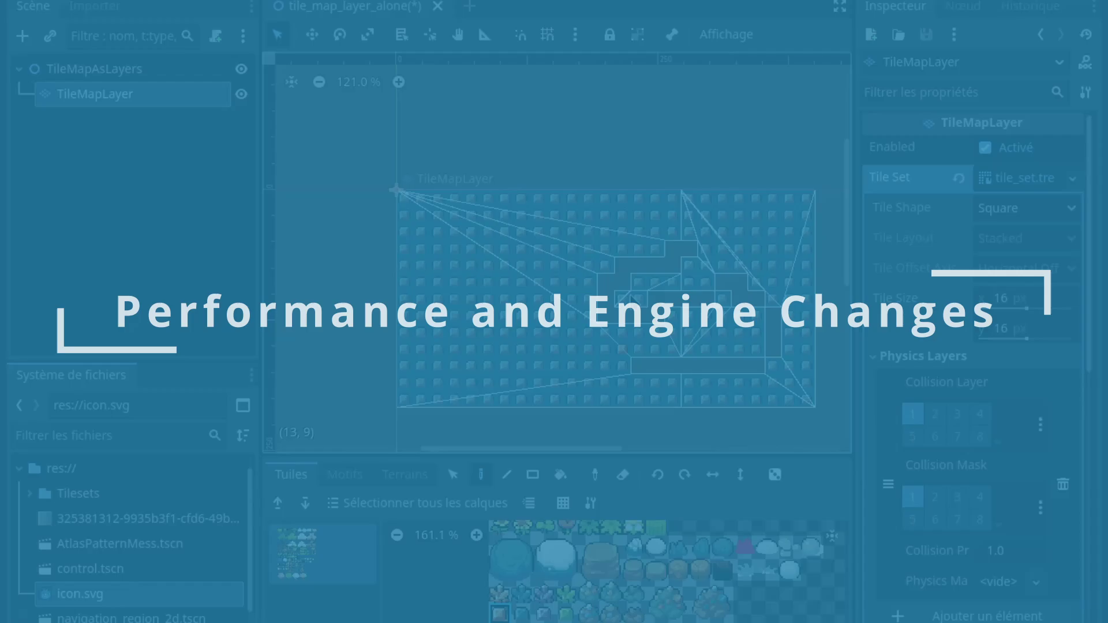
# Erase two rectangular tile blocks, then rectangle-paint plant tiles across the lower-right gap.
pyautogui.keyDown('shift'); pyautogui.moveTo(640, 264); pyautogui.dragTo(812, 396, button='right'); pyautogui.keyUp('shift')
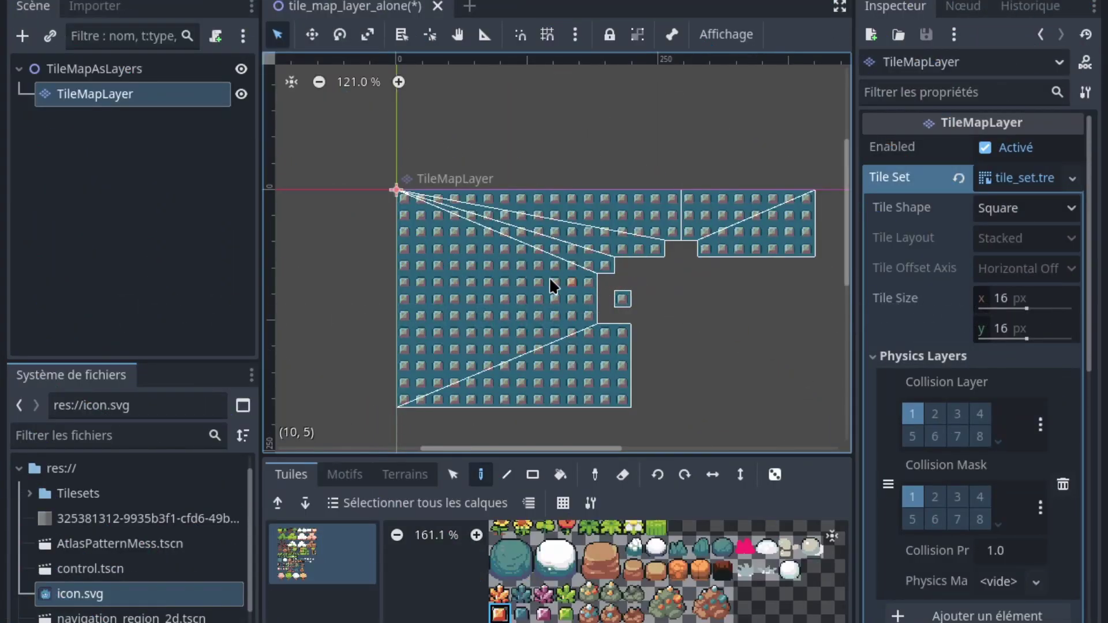
pyautogui.keyDown('shift'); pyautogui.moveTo(545, 281); pyautogui.dragTo(693, 366, button='right'); pyautogui.keyUp('shift')
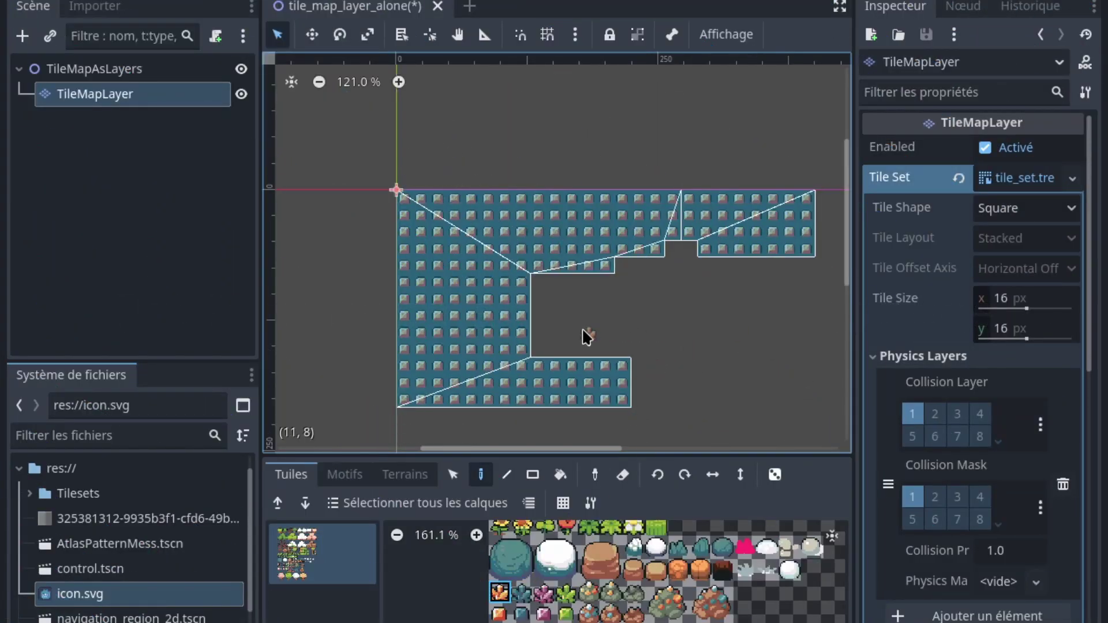
pyautogui.keyDown('shift'); pyautogui.moveTo(590, 314); pyautogui.dragTo(677, 394); pyautogui.keyUp('shift')
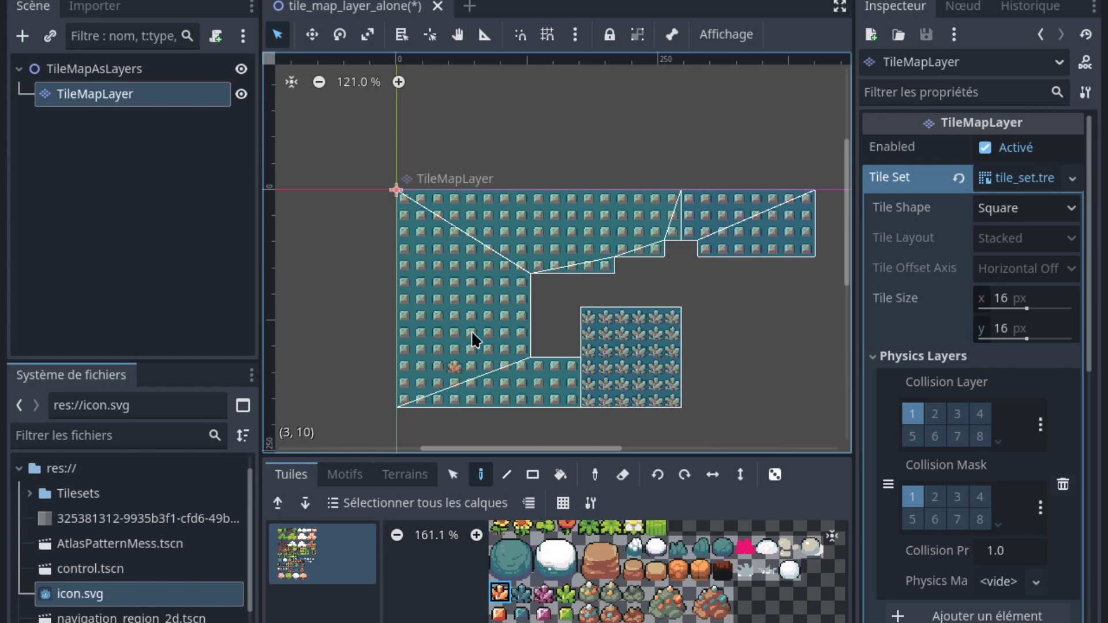
pyautogui.keyDown('shift'); pyautogui.moveTo(687, 320); pyautogui.dragTo(779, 381); pyautogui.keyUp('shift')
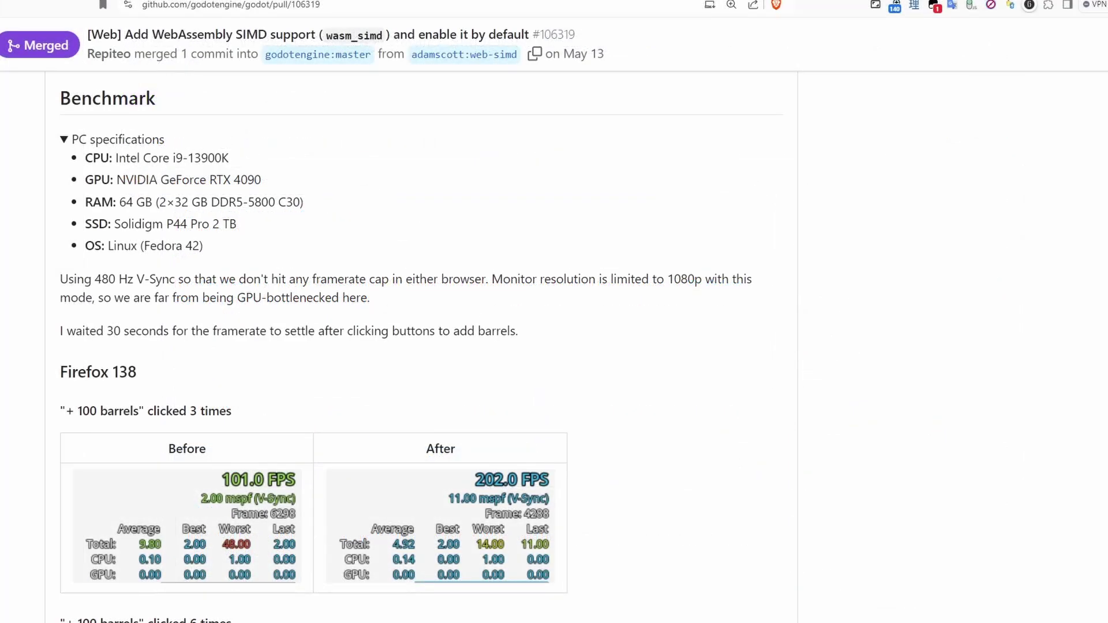
# Scroll PR #106319 through the Firefox and Chromium benchmarks to the Binary size notes.
pyautogui.scroll(-2, 422, 347)
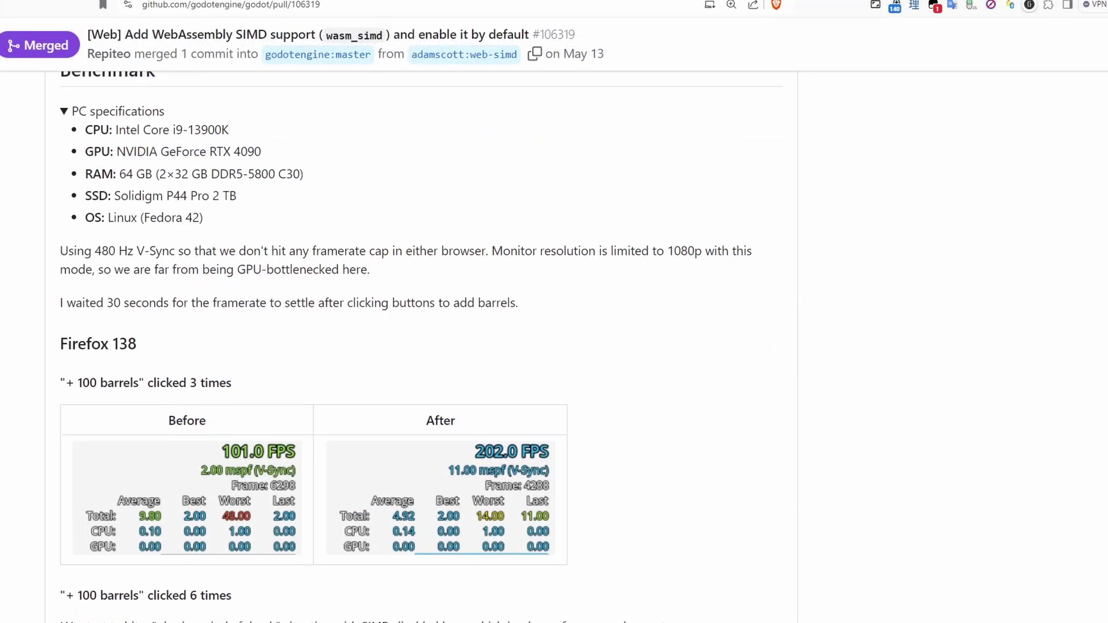
pyautogui.scroll(-3, 421, 347)
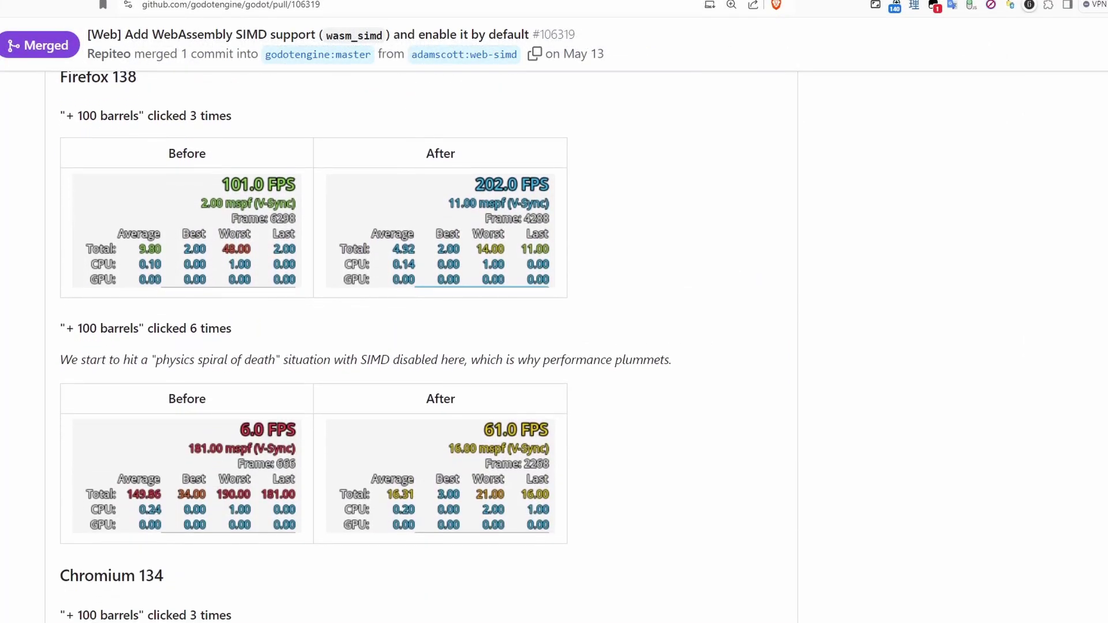
pyautogui.scroll(-1, 421, 346)
pyautogui.scroll(-3, 421, 346)
pyautogui.scroll(-3, 421, 346)
pyautogui.scroll(-2, 421, 346)
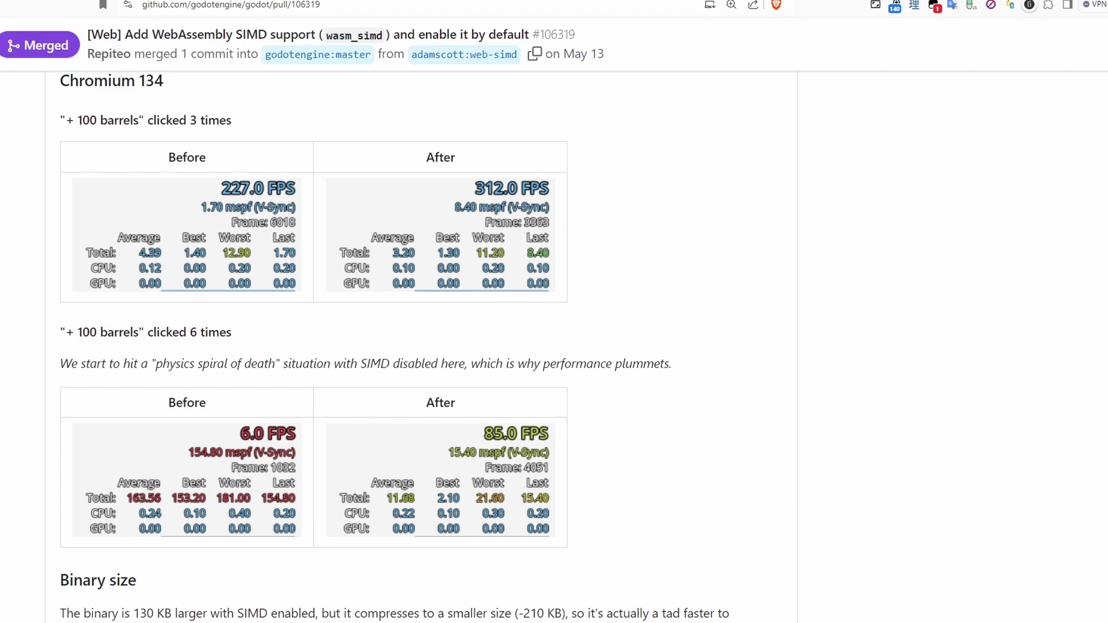
pyautogui.scroll(-3, 422, 346)
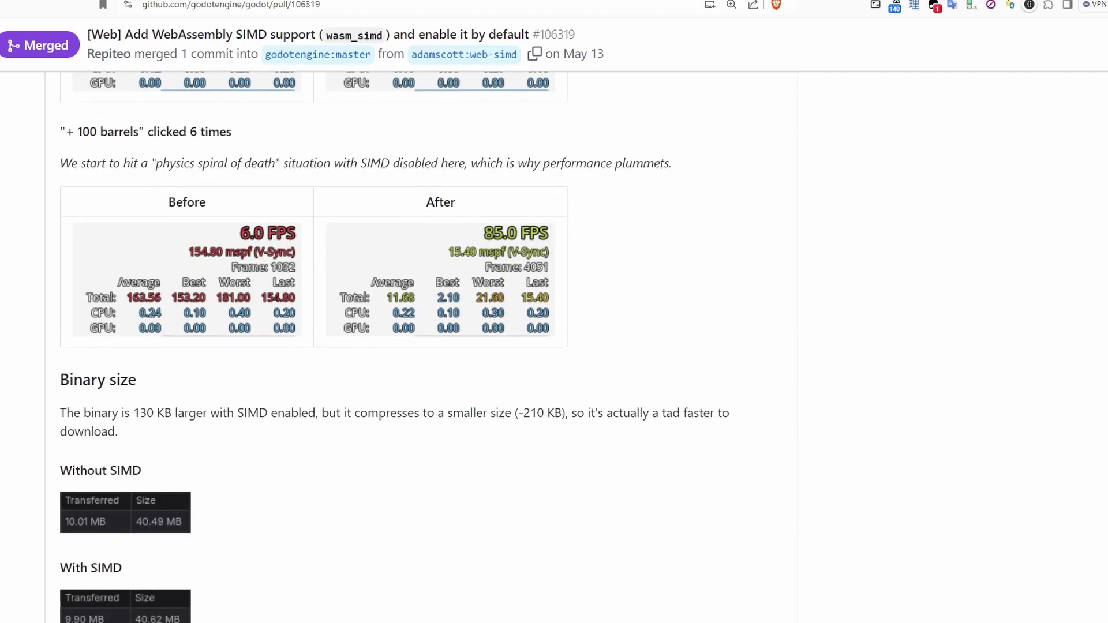
pyautogui.scroll(-1, 421, 346)
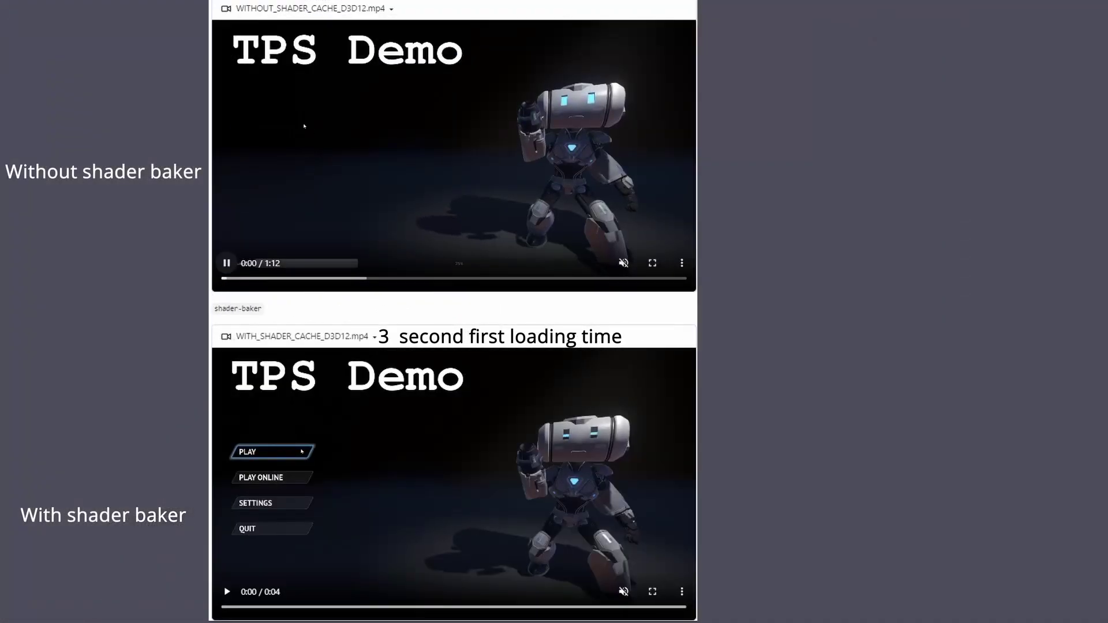
# Play the WITH_SHADER_CACHE video and skip the unbaked TPS Demo video ahead twice.
pyautogui.click(225, 592)
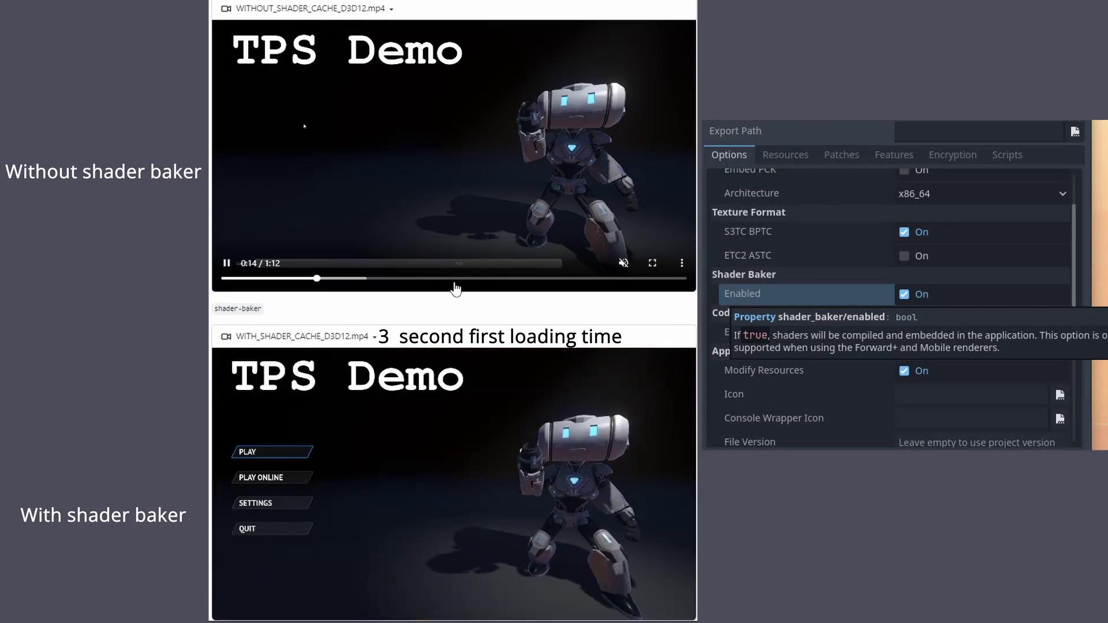
pyautogui.click(455, 279)
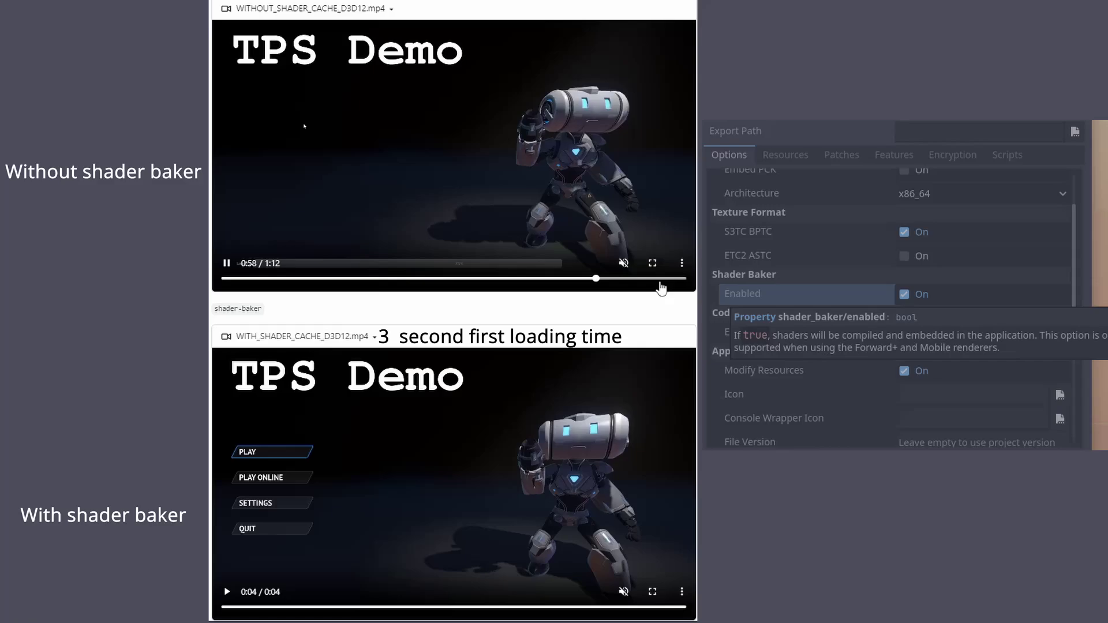
pyautogui.click(663, 279)
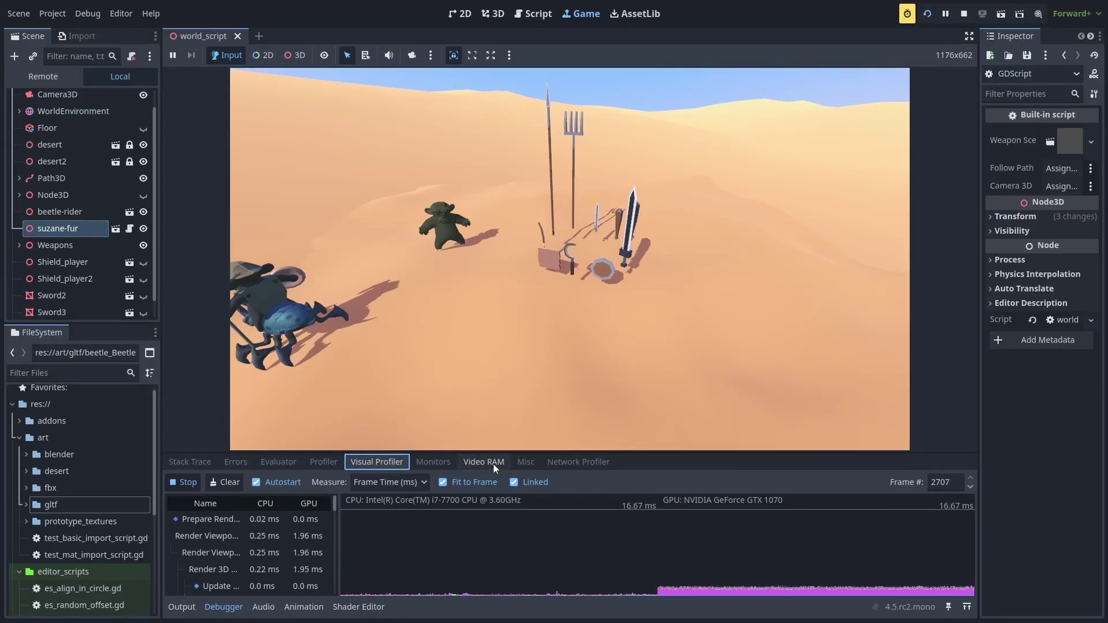
# Show Video RAM usage and locate beetle_Beetle_normal, beetle_Beetle_albedo and very_rough.png in FileSystem.
pyautogui.click(492, 463)
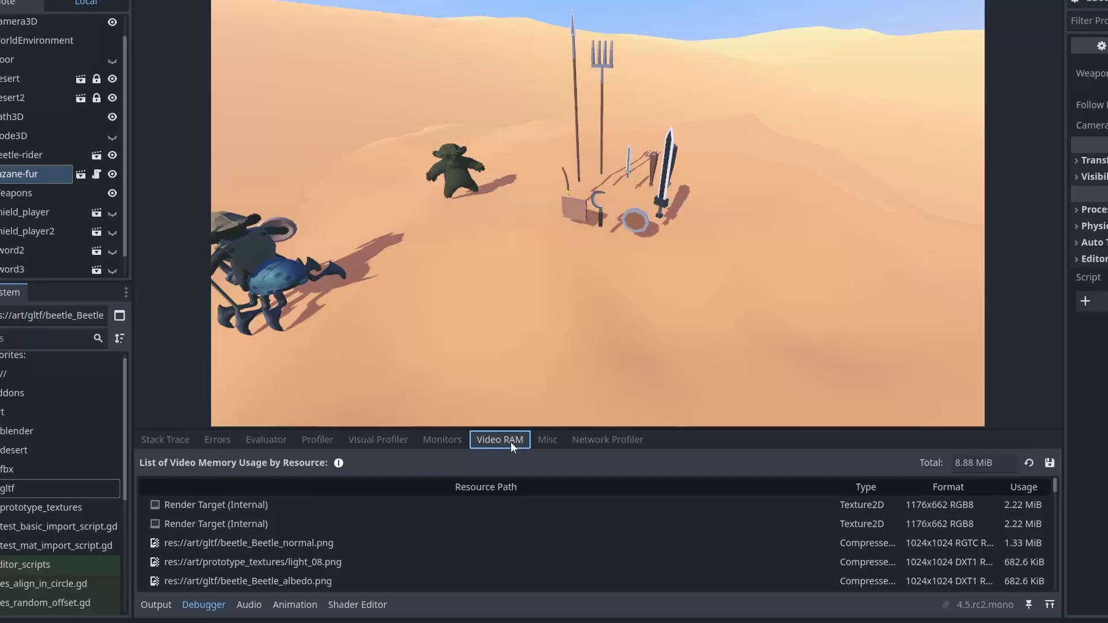
pyautogui.click(324, 539)
pyautogui.scroll(-1, 324, 538)
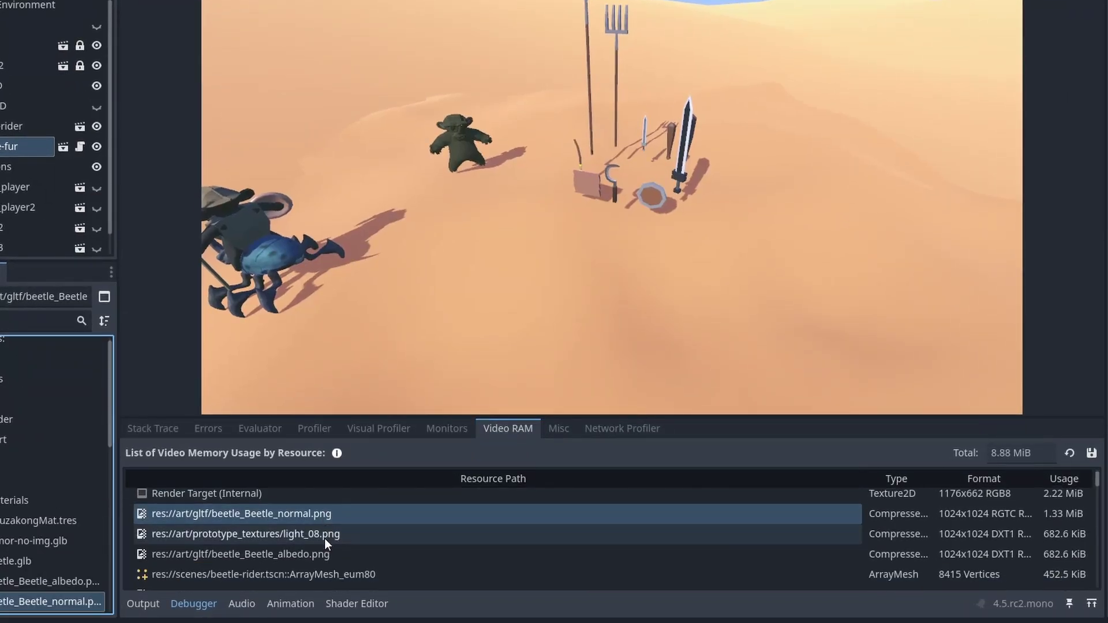
pyautogui.scroll(-1, 324, 539)
pyautogui.scroll(-1, 325, 538)
pyautogui.click(325, 530)
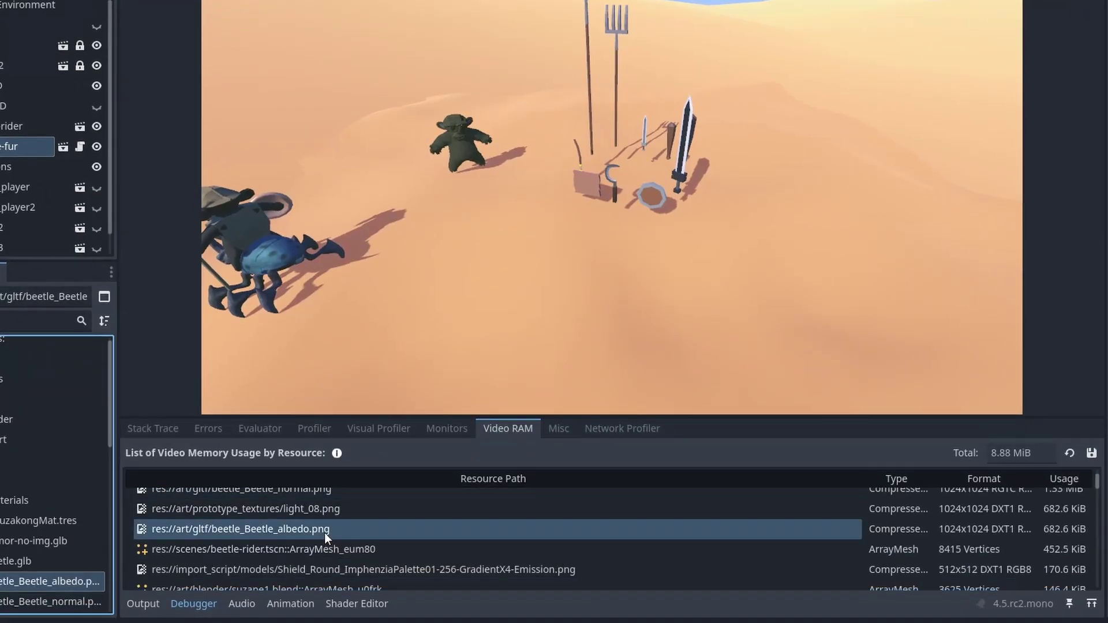
pyautogui.scroll(-1, 341, 534)
pyautogui.scroll(-3, 356, 535)
pyautogui.click(371, 572)
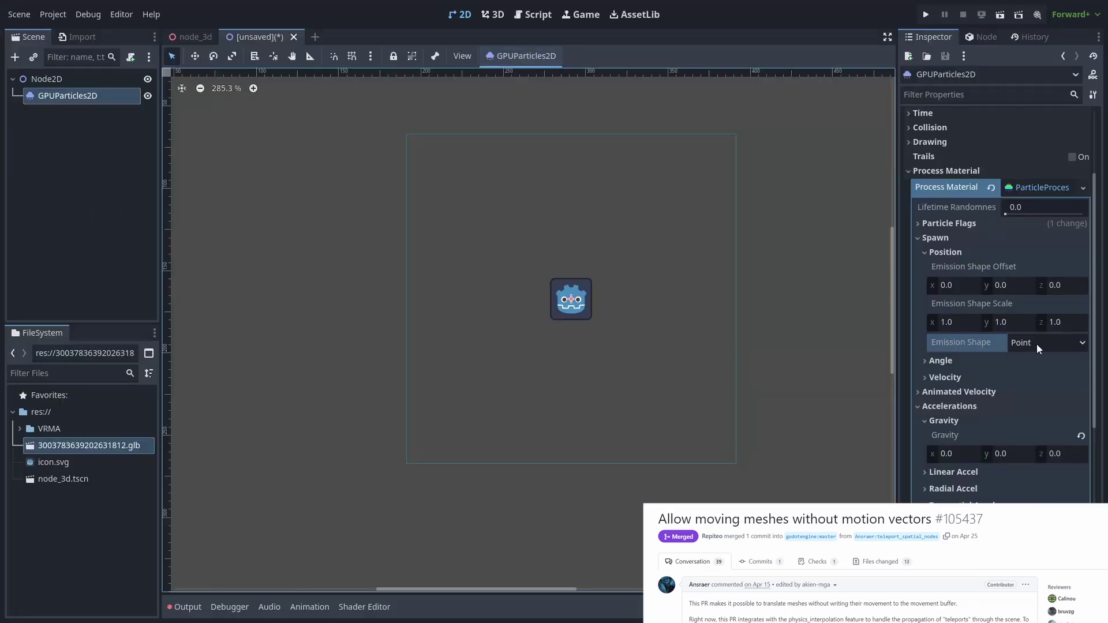
# Try a wider Sphere emission shape, then switch to Ring and adjust its inner radius.
pyautogui.click(1037, 348)
pyautogui.click(1034, 376)
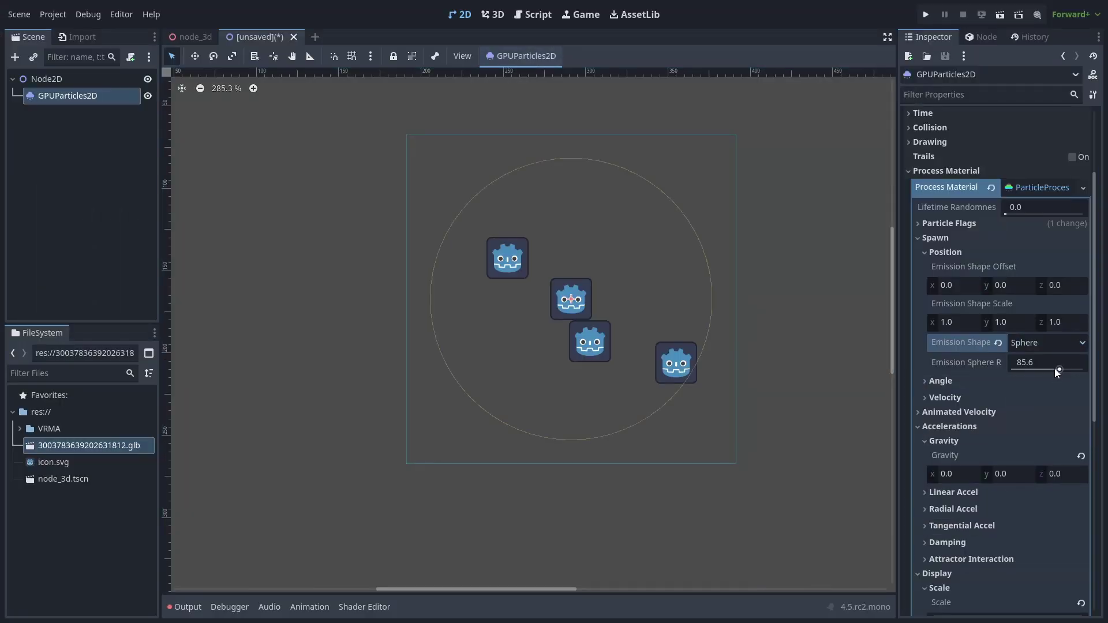
pyautogui.moveTo(1055, 368); pyautogui.dragTo(1033, 347)
pyautogui.click(1033, 347)
pyautogui.click(1030, 453)
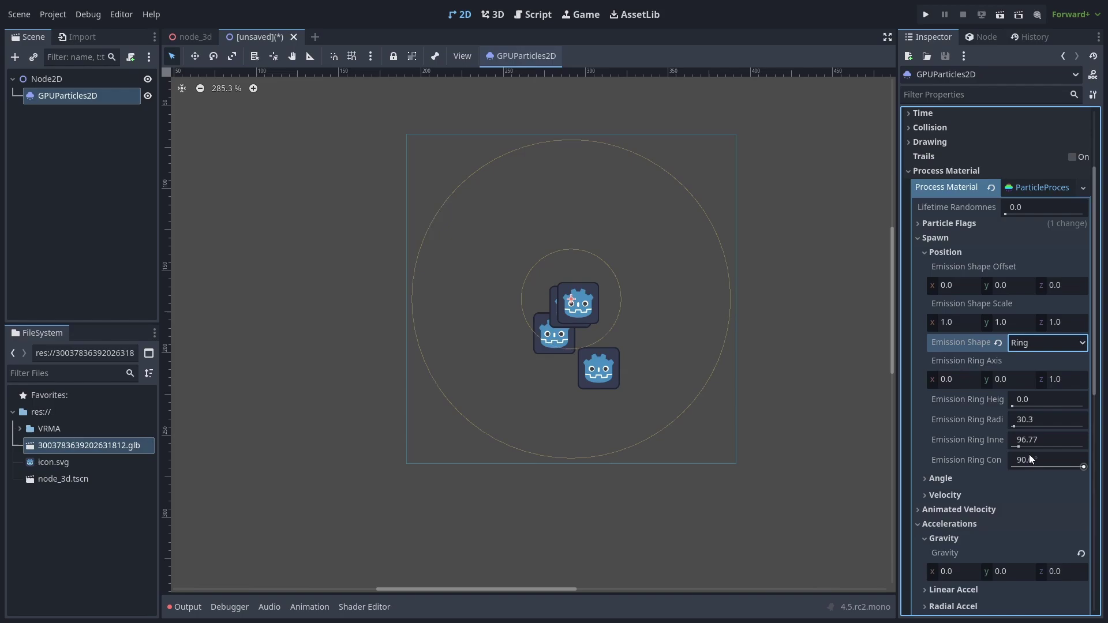
pyautogui.moveTo(1030, 445); pyautogui.dragTo(1030, 447)
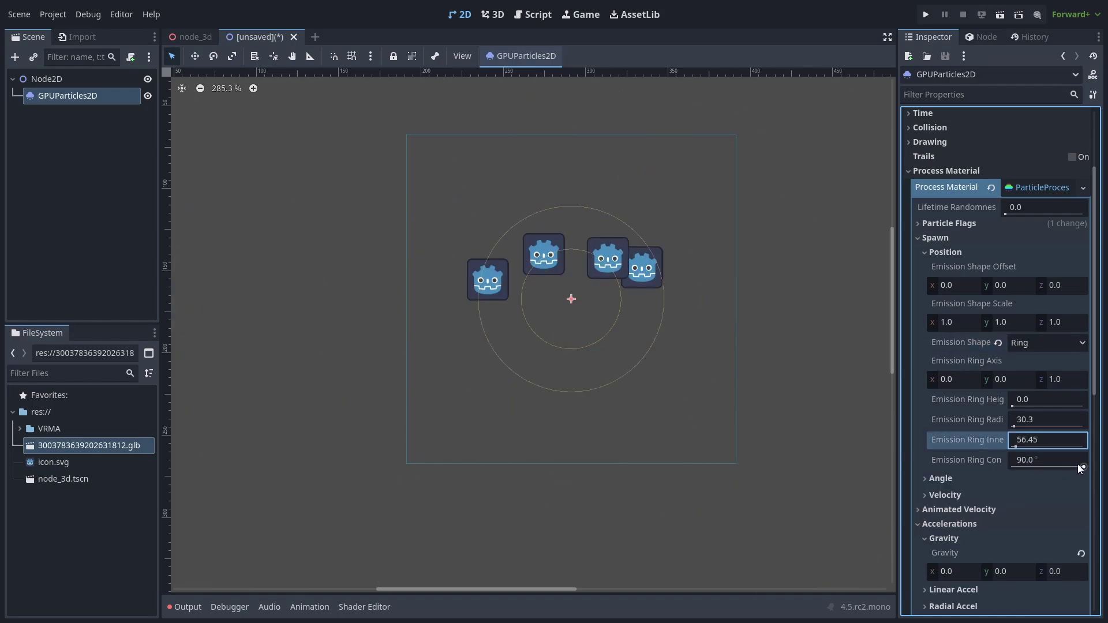